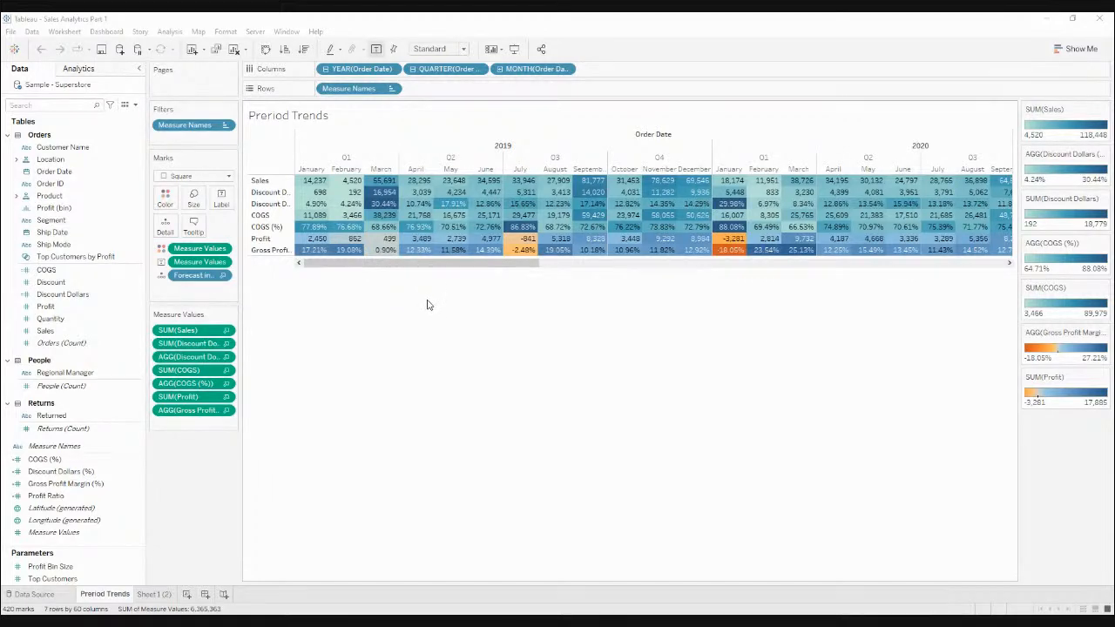
# Step: Correct the misspelled "Preriod Trends" worksheet name to "Period Trends"
pyautogui.doubleClick(89, 594)
pyautogui.click(88, 597)
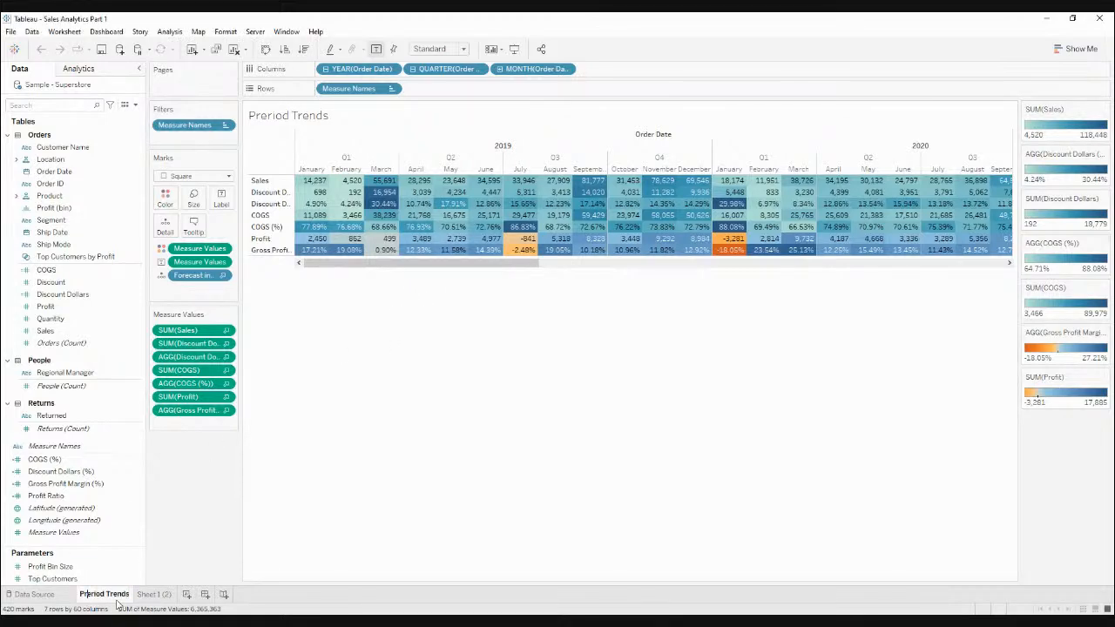
pyautogui.press('BackSpace')
pyautogui.press('Return')
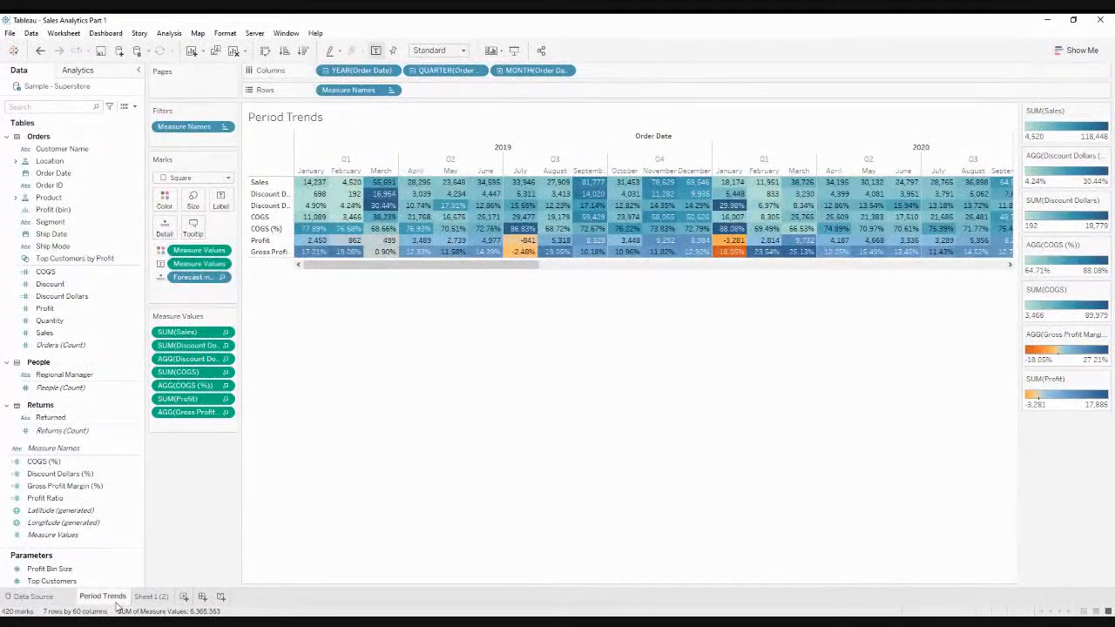
# Step: Rename the worksheet "Sheet 1 (2)" to "Forecast Chart"
pyautogui.doubleClick(150, 598)
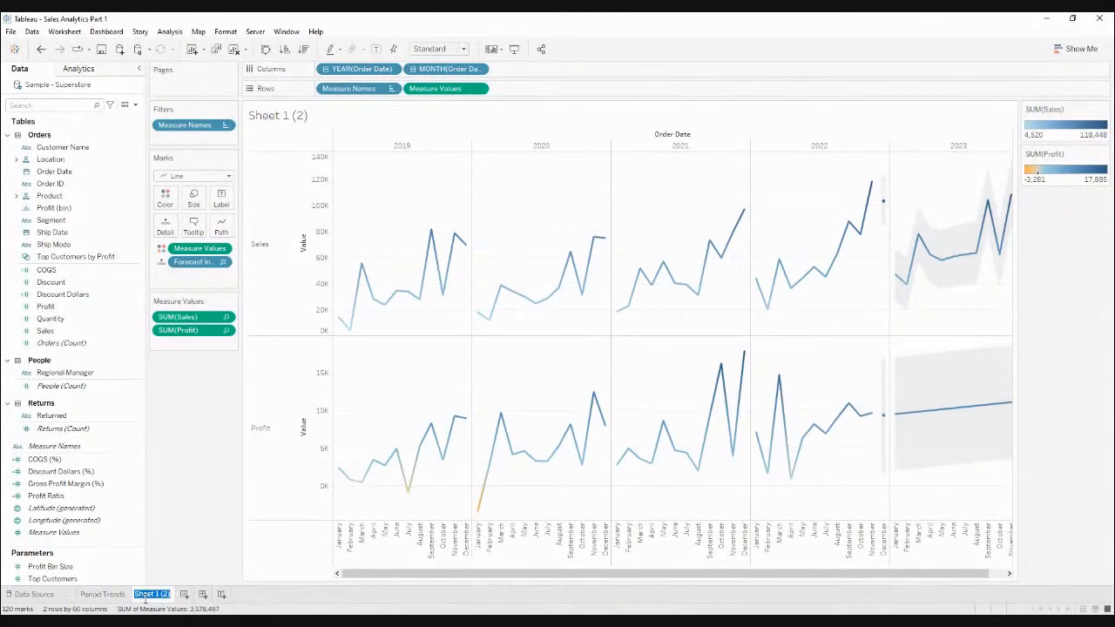
pyautogui.write('P')
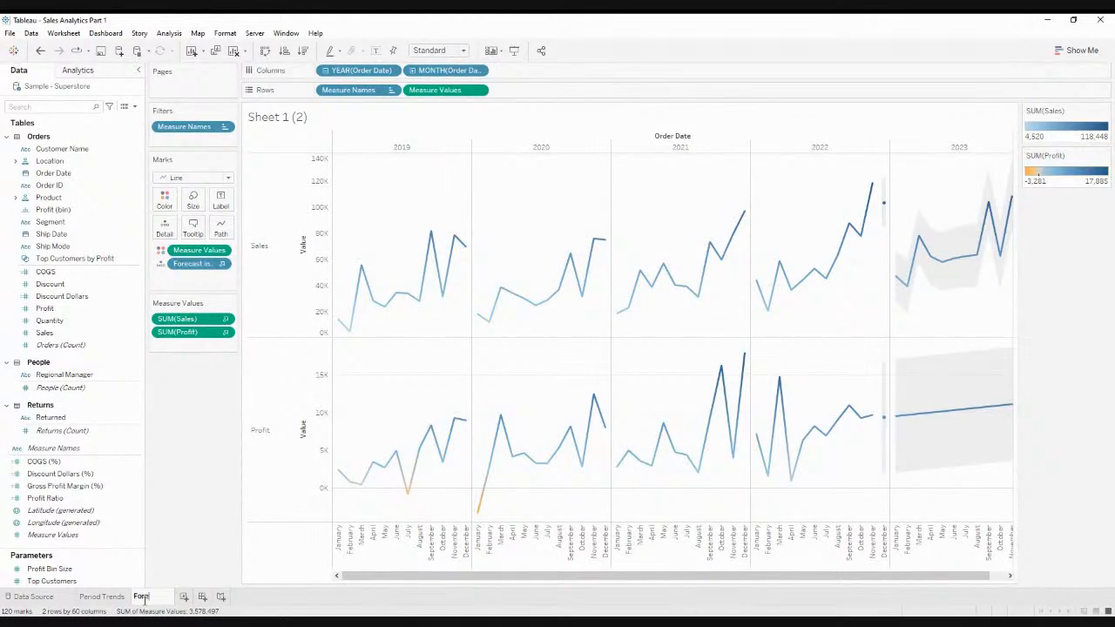
pyautogui.write('orecast Chart')
pyautogui.press('Return')
# Step: Review the monthly measures on the Period Trends sheet and the sales and profit lines on the Forecast Chart sheet
pyautogui.click(121, 599)
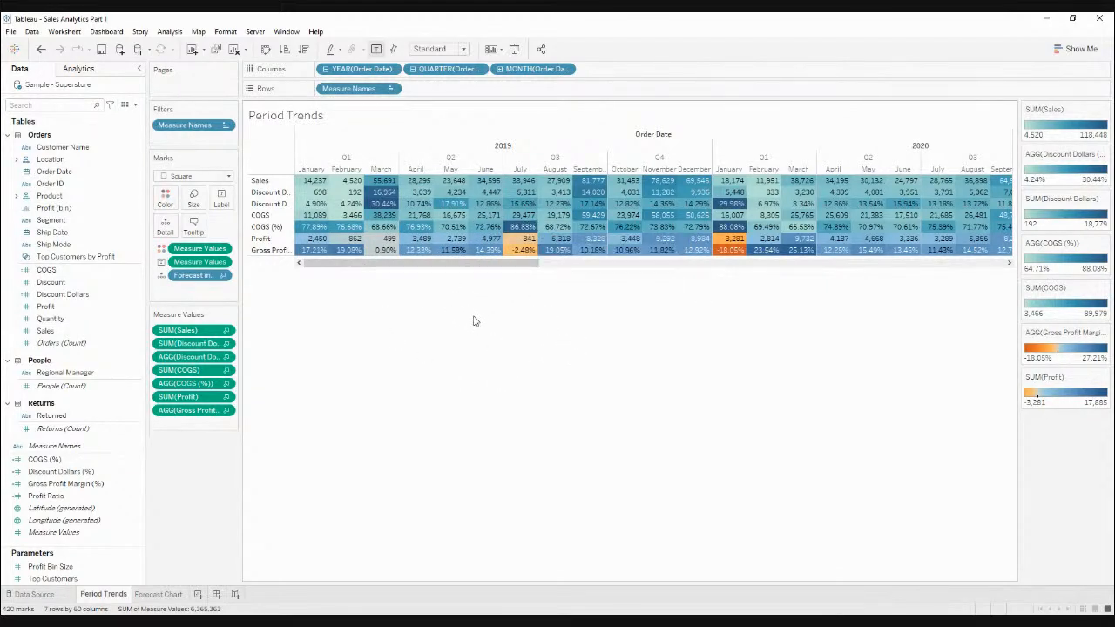
pyautogui.moveTo(329, 210)
pyautogui.moveTo(375, 252)
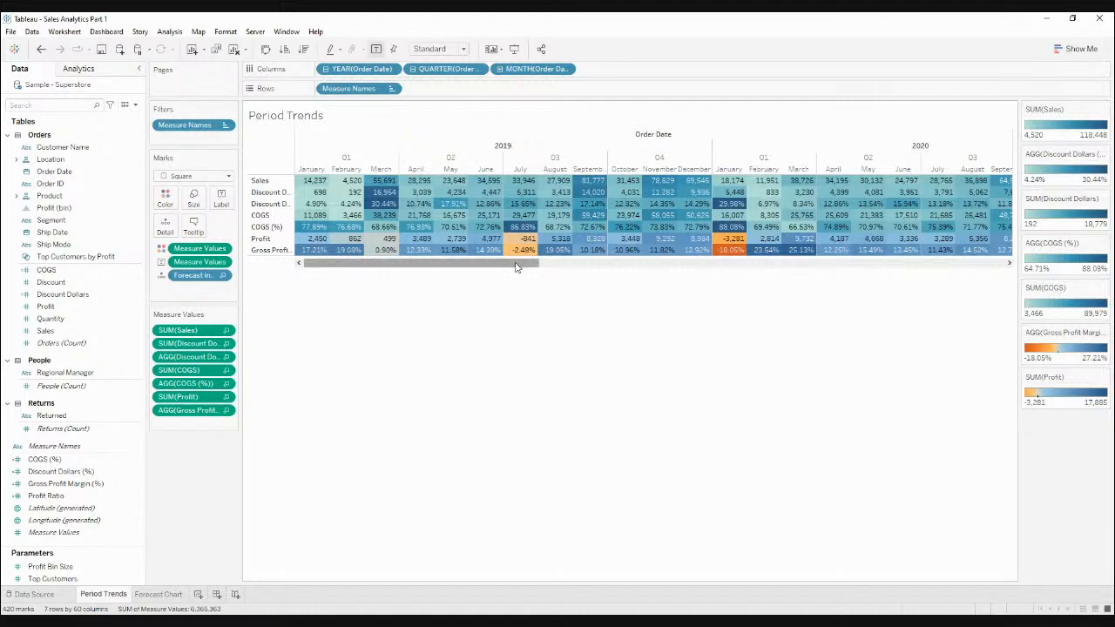
pyautogui.moveTo(385, 210)
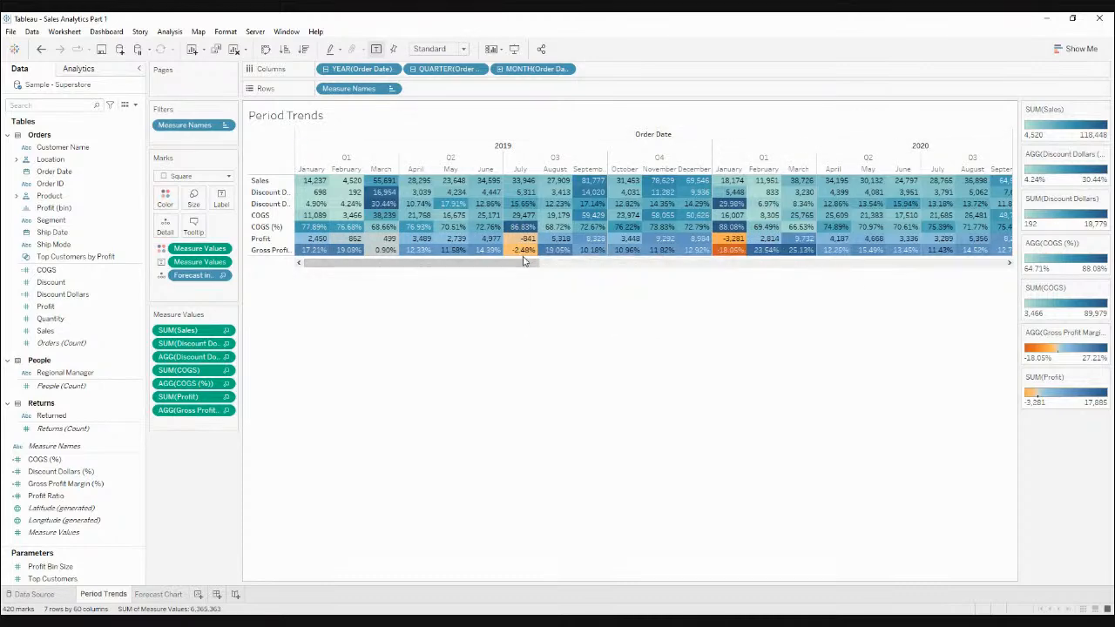
pyautogui.moveTo(527, 266); pyautogui.dragTo(328, 266)
pyautogui.click(158, 594)
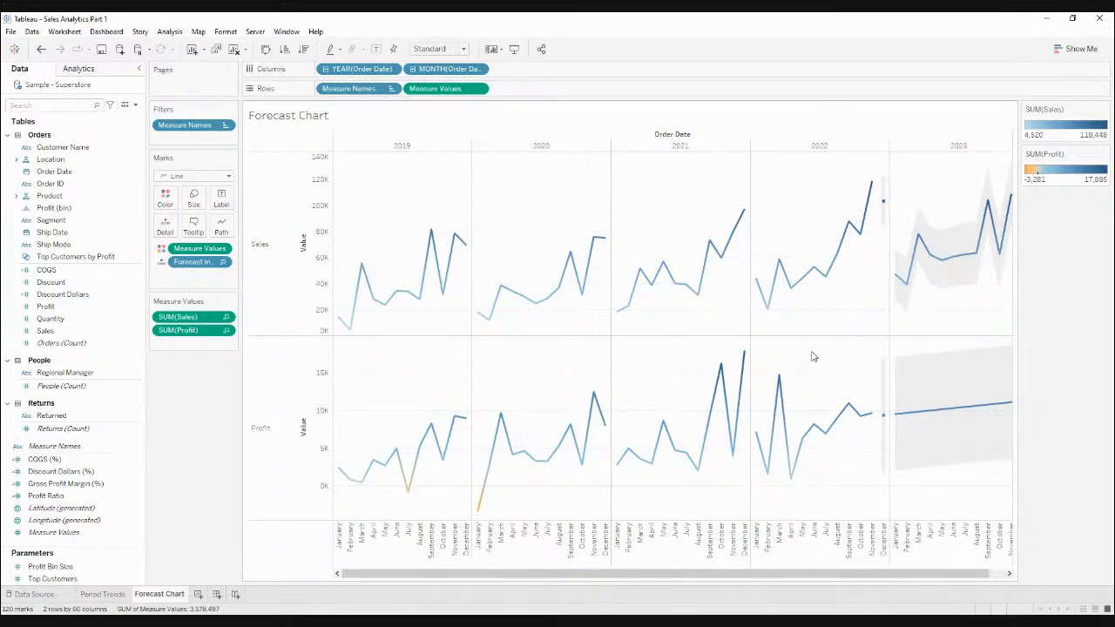
pyautogui.click(170, 32)
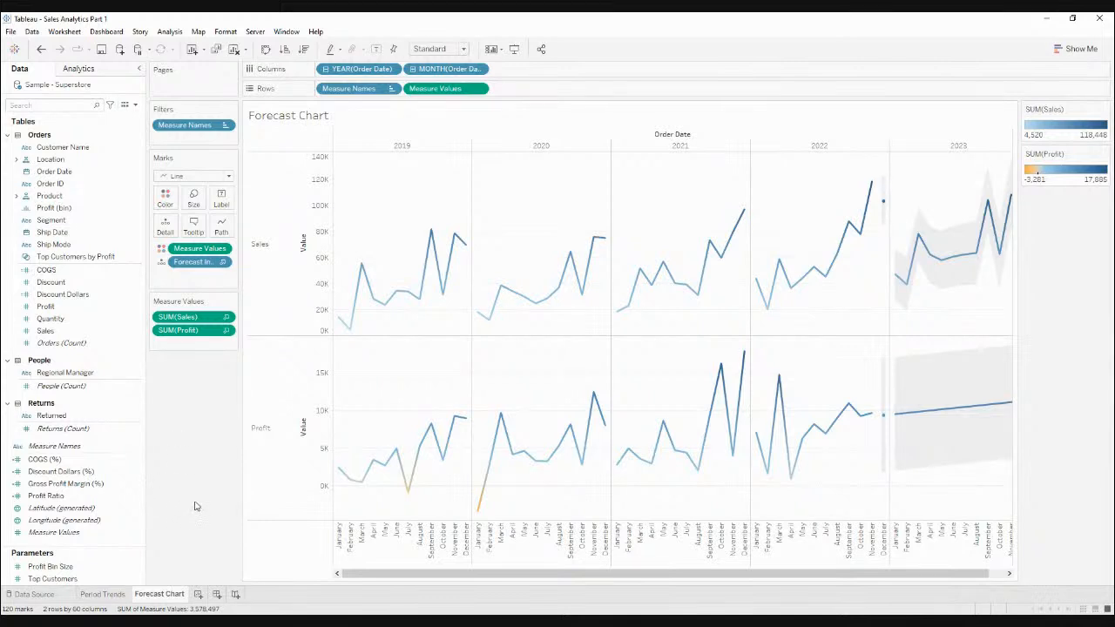
# Step: Add a new worksheet and expand the Product hierarchy in the Orders table
pyautogui.click(199, 594)
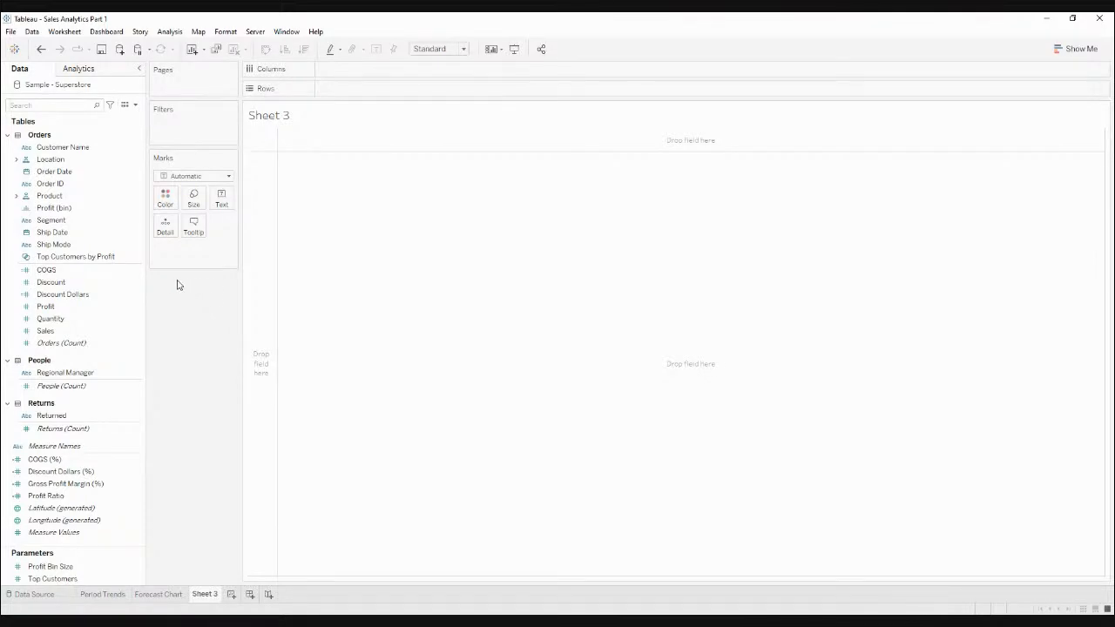
pyautogui.click(18, 197)
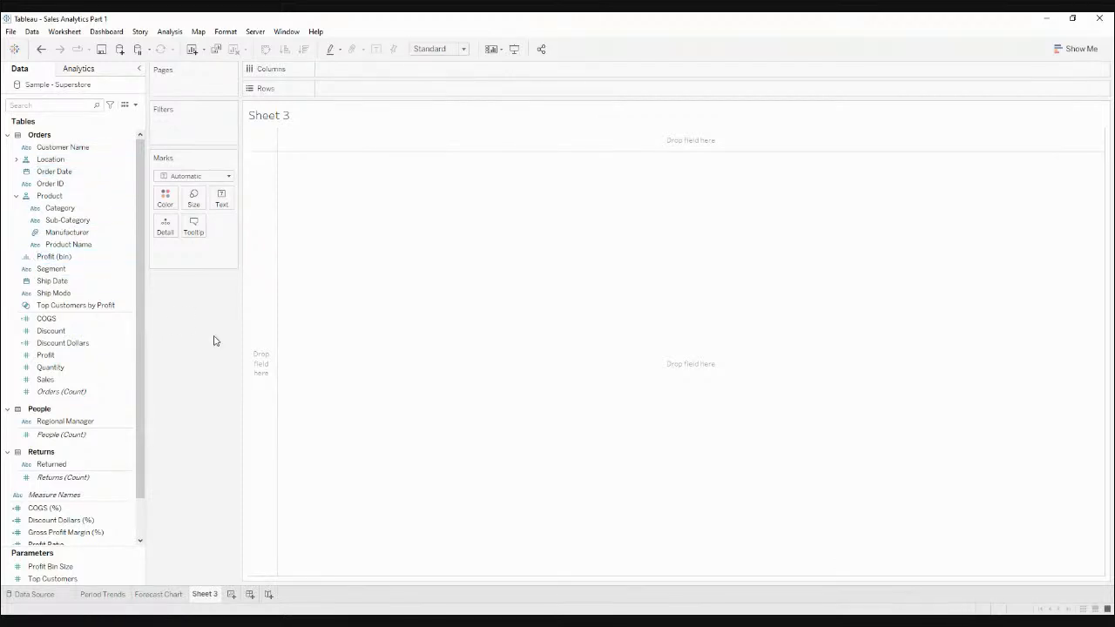
# Step: Look through the Category, Sub-Category, Manufacturer and Product Name levels of the Product hierarchy
pyautogui.click(61, 196)
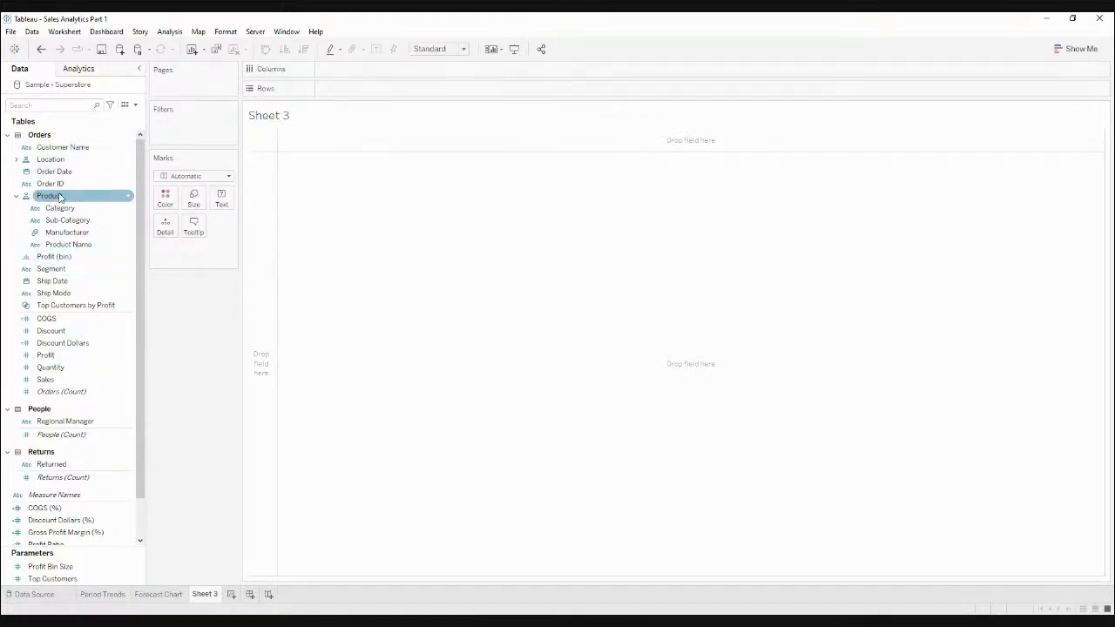
pyautogui.click(73, 209)
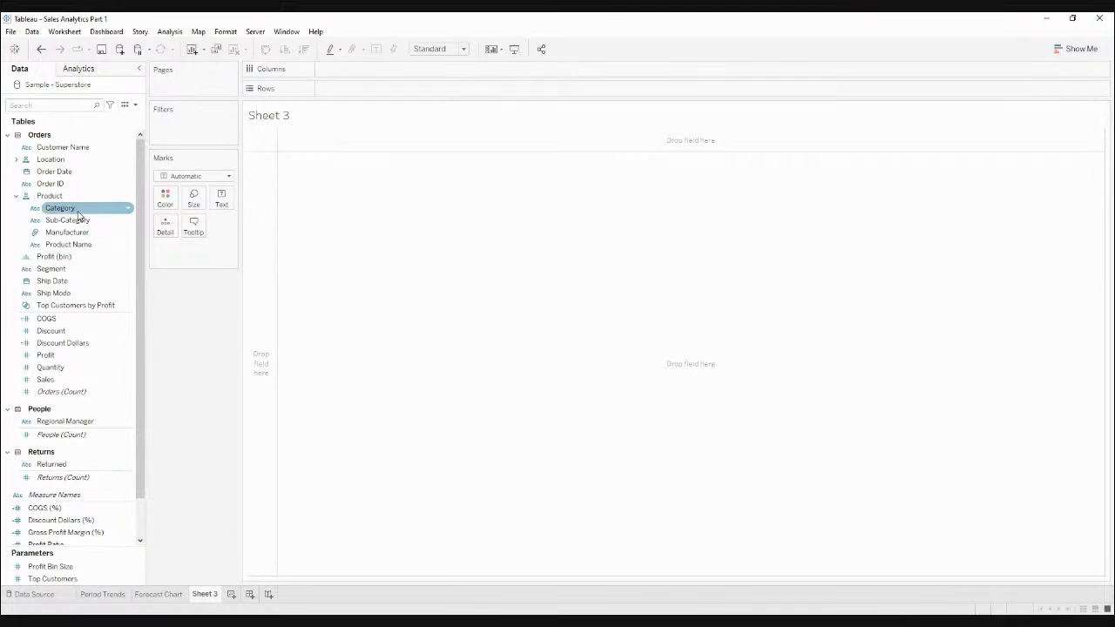
pyautogui.click(79, 220)
pyautogui.click(81, 232)
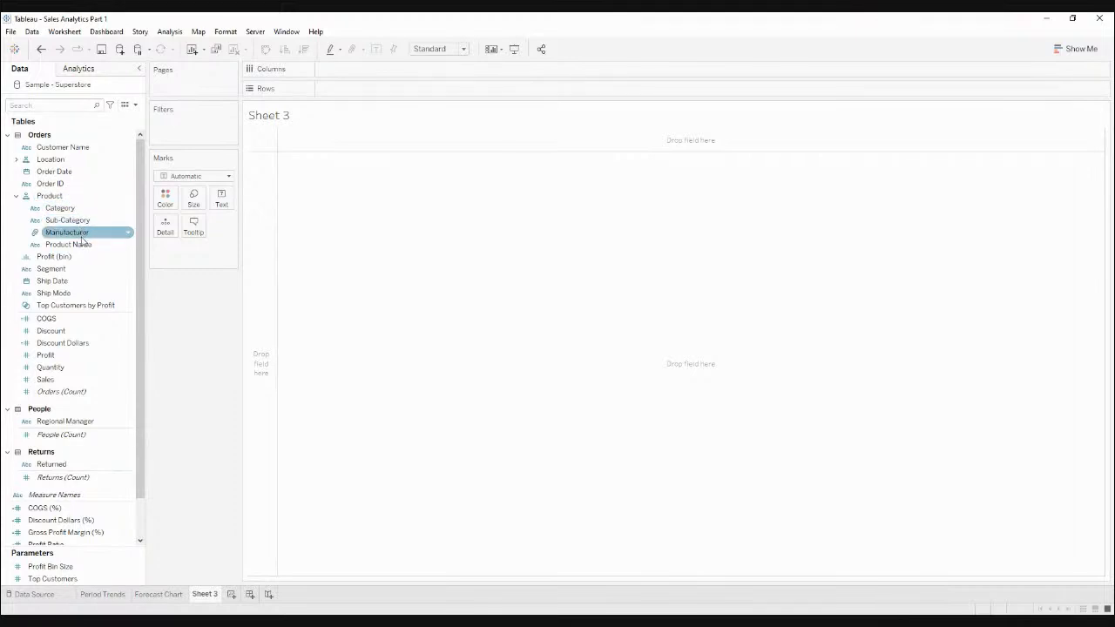
pyautogui.click(84, 244)
pyautogui.click(81, 220)
pyautogui.click(79, 209)
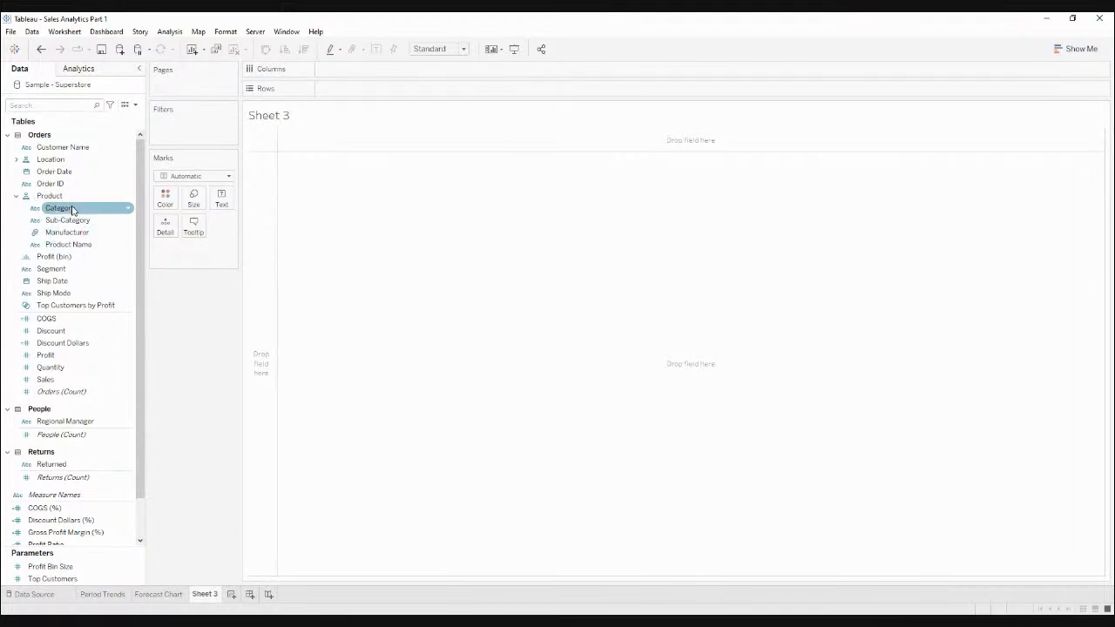
pyautogui.click(76, 197)
pyautogui.doubleClick(77, 199)
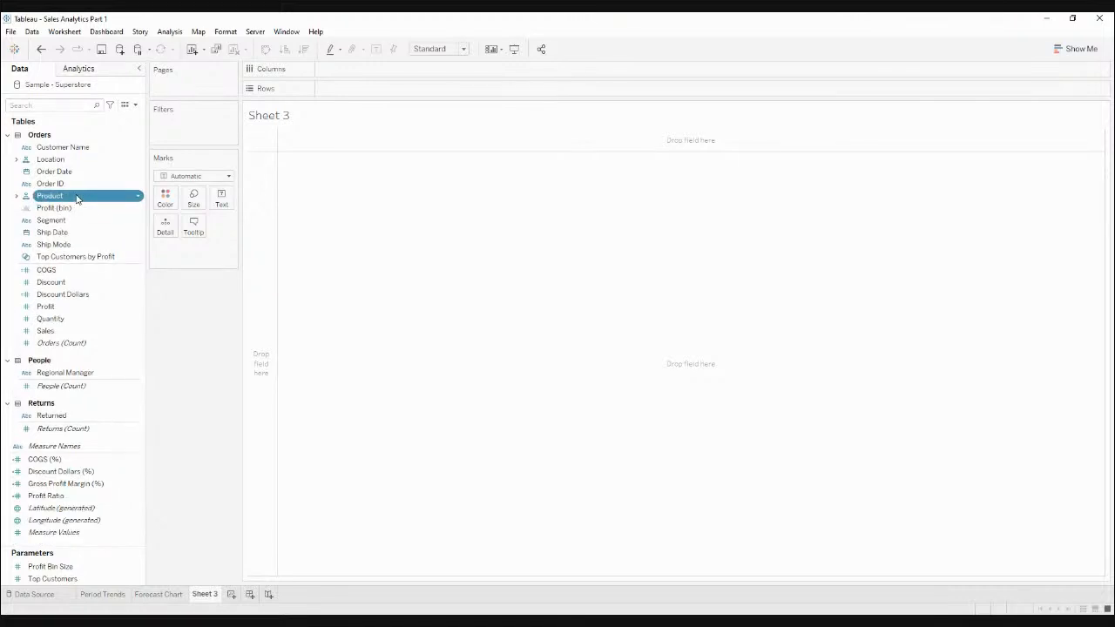
pyautogui.doubleClick(73, 198)
# Step: Put the Product hierarchy on the rows and drill down from Category through Sub-Category and Manufacturer to Product Name
pyautogui.moveTo(69, 197); pyautogui.dragTo(491, 244)
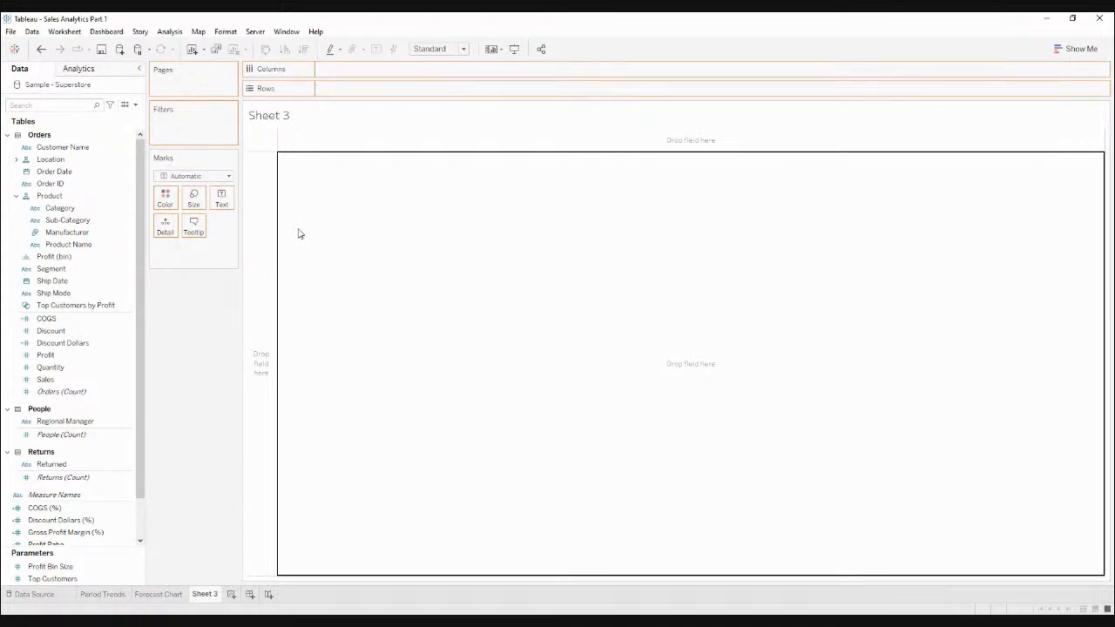
pyautogui.doubleClick(92, 209)
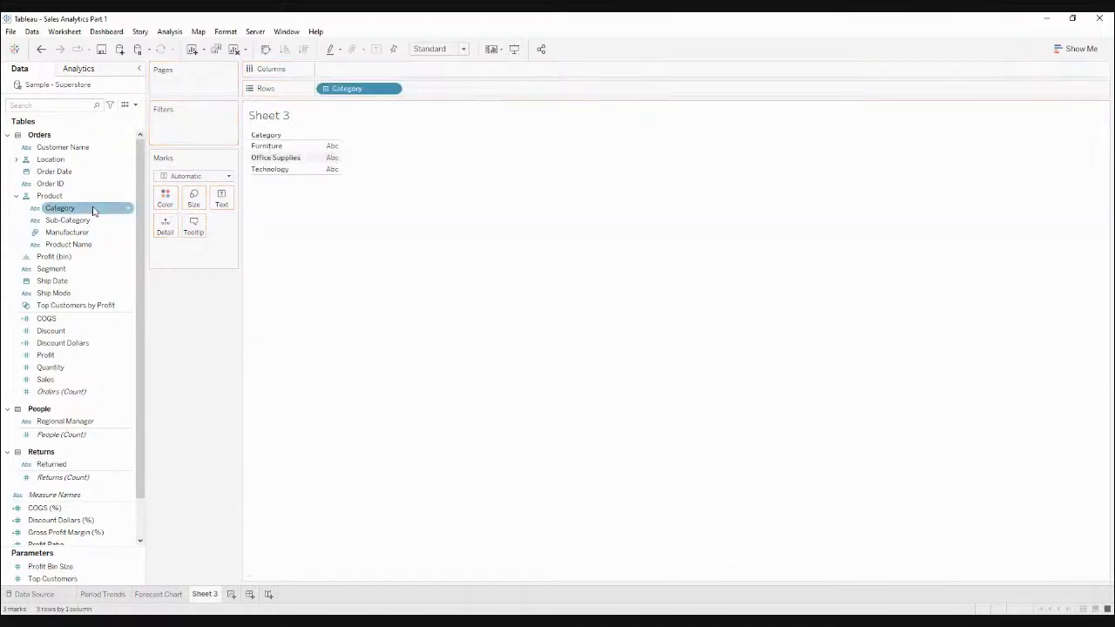
pyautogui.click(325, 88)
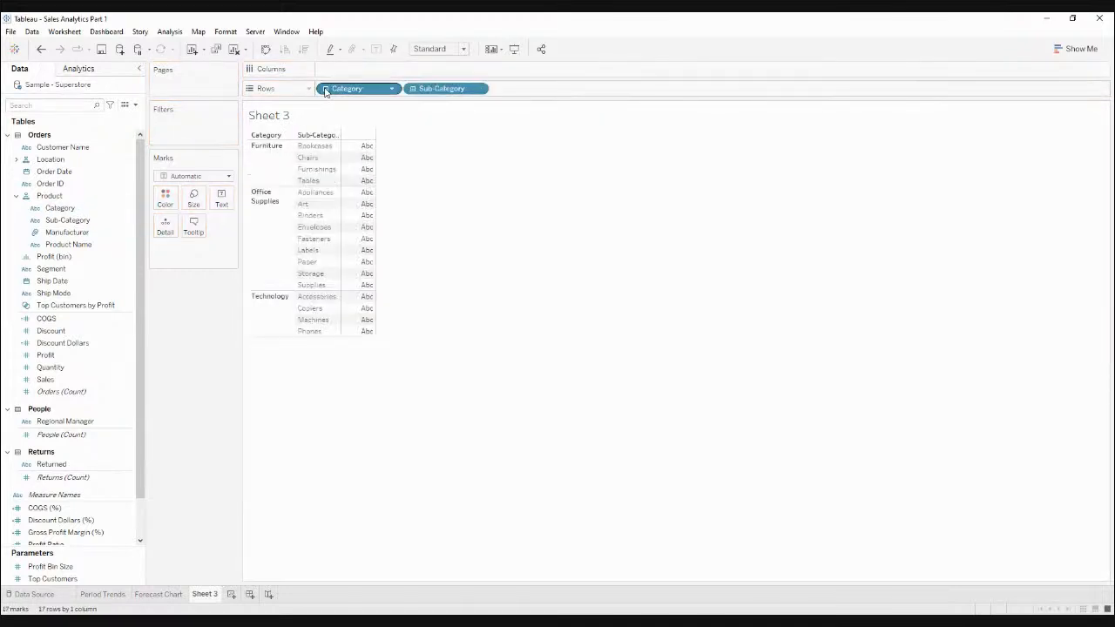
pyautogui.click(413, 91)
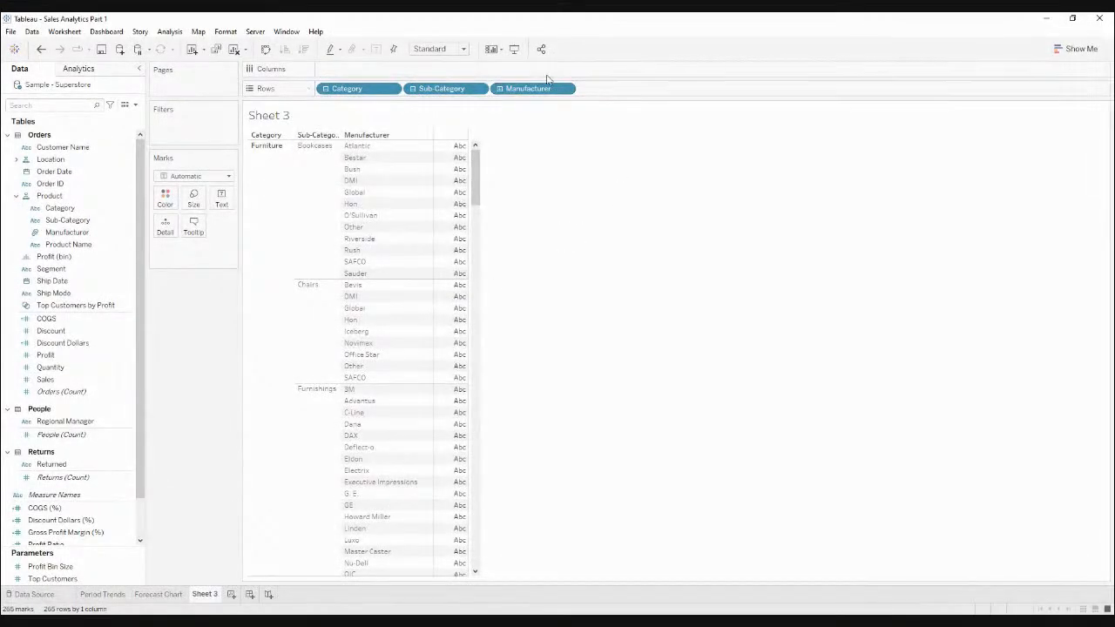
pyautogui.click(500, 88)
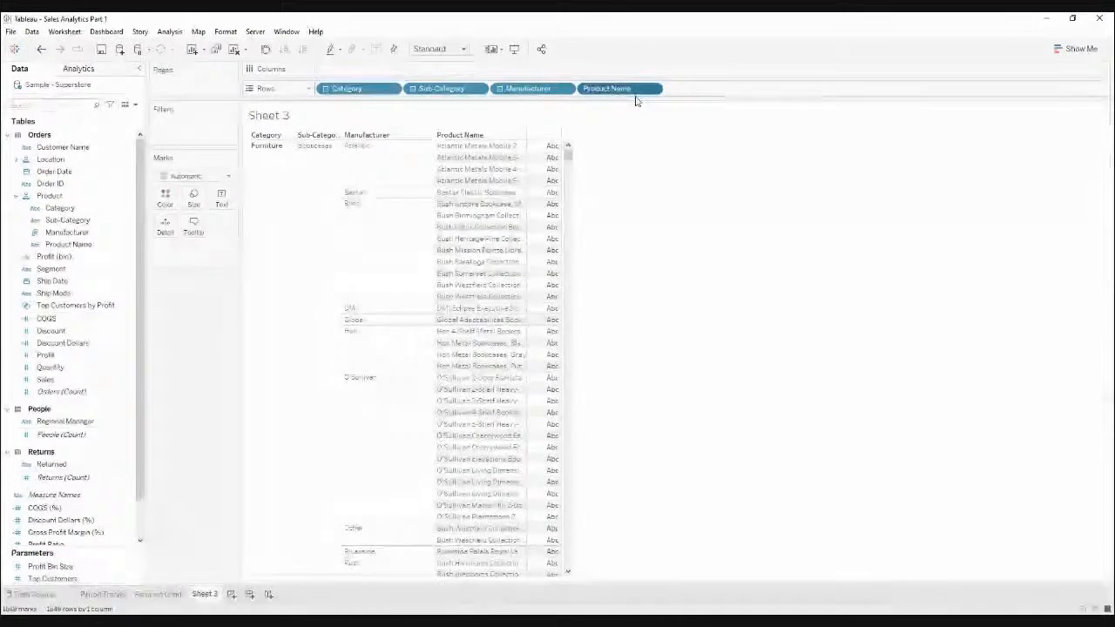
# Step: Remove Product Name, Manufacturer and Category from the rows, keeping only Sub-Category, and dismiss the blank calculation editor
pyautogui.moveTo(635, 92); pyautogui.dragTo(636, 232)
pyautogui.moveTo(541, 88); pyautogui.dragTo(453, 51)
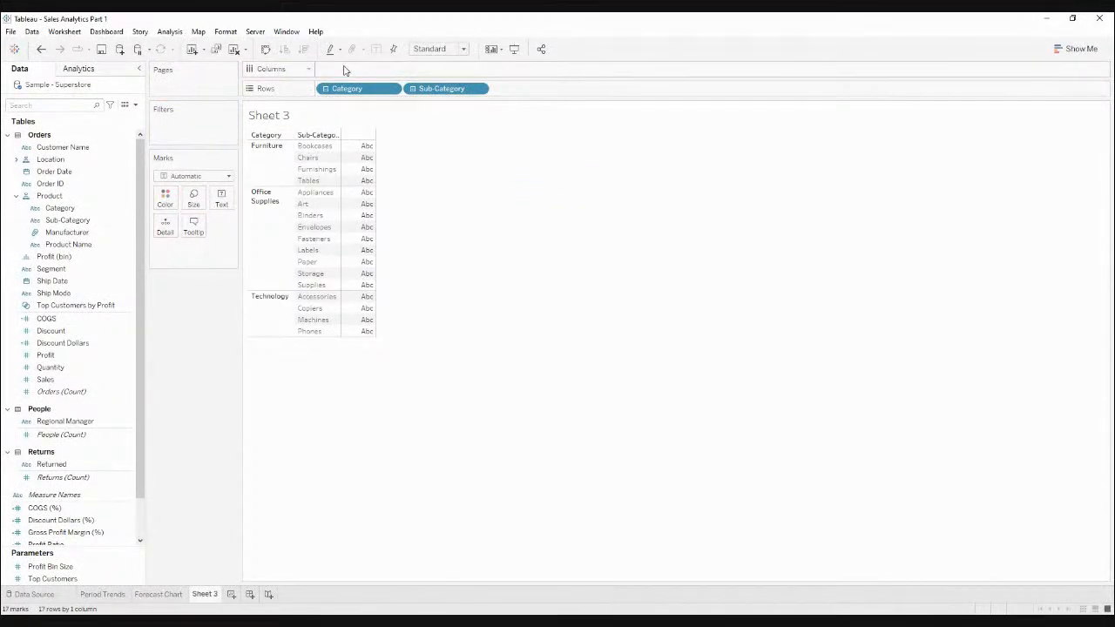
pyautogui.moveTo(347, 88); pyautogui.dragTo(444, 324)
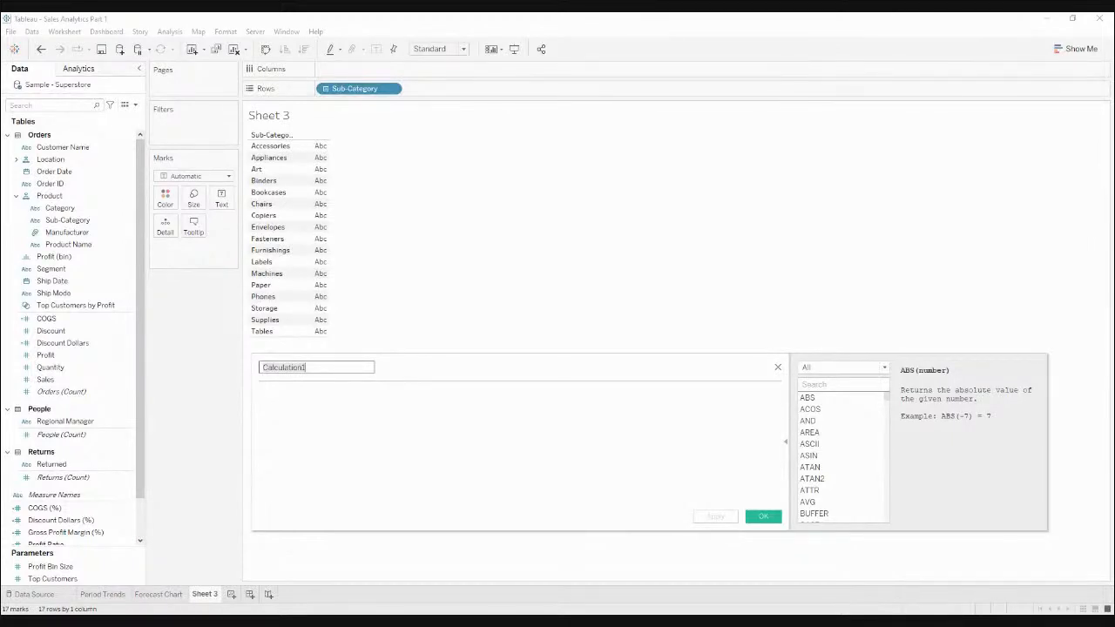
pyautogui.press('Escape')
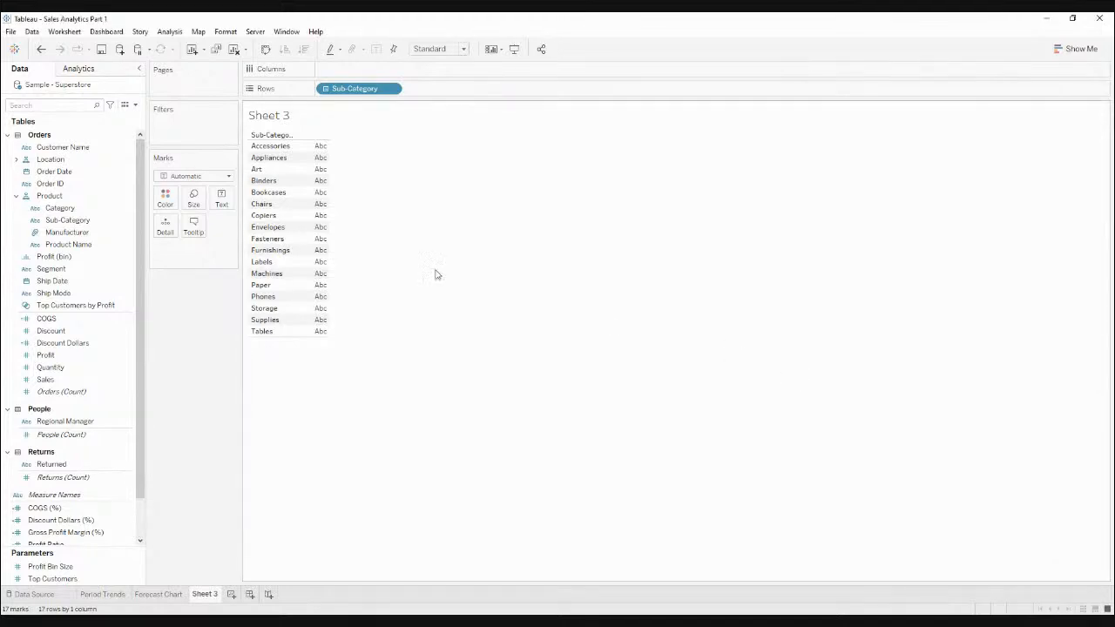
# Step: Add the distinct count of Customer Name as the text value for each sub-category
pyautogui.moveTo(74, 153); pyautogui.dragTo(321, 179)
pyautogui.click(520, 331)
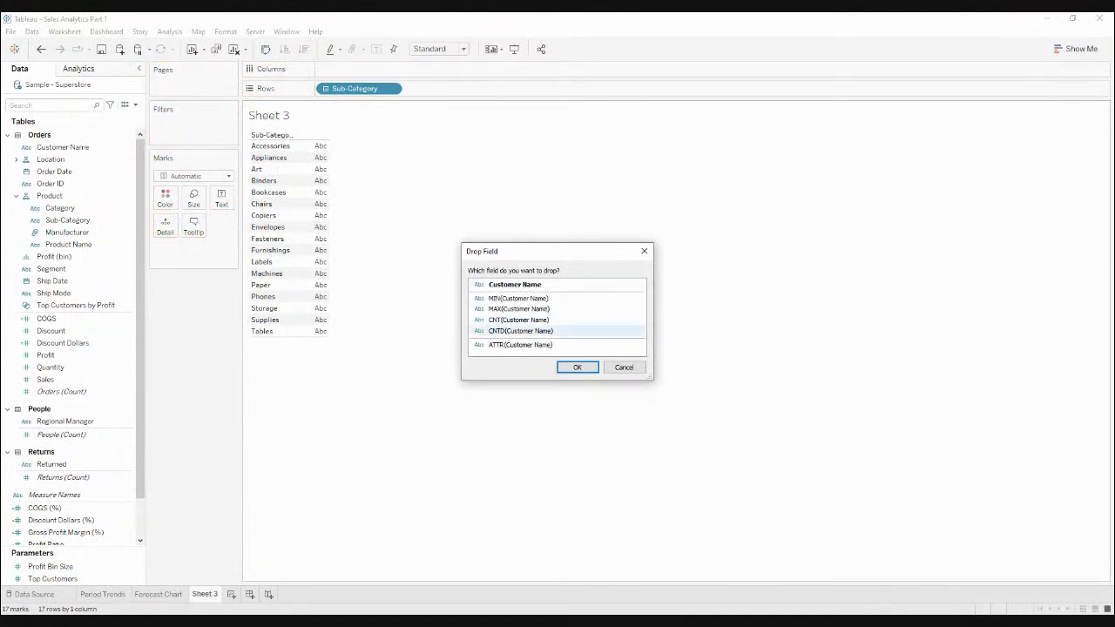
pyautogui.click(576, 366)
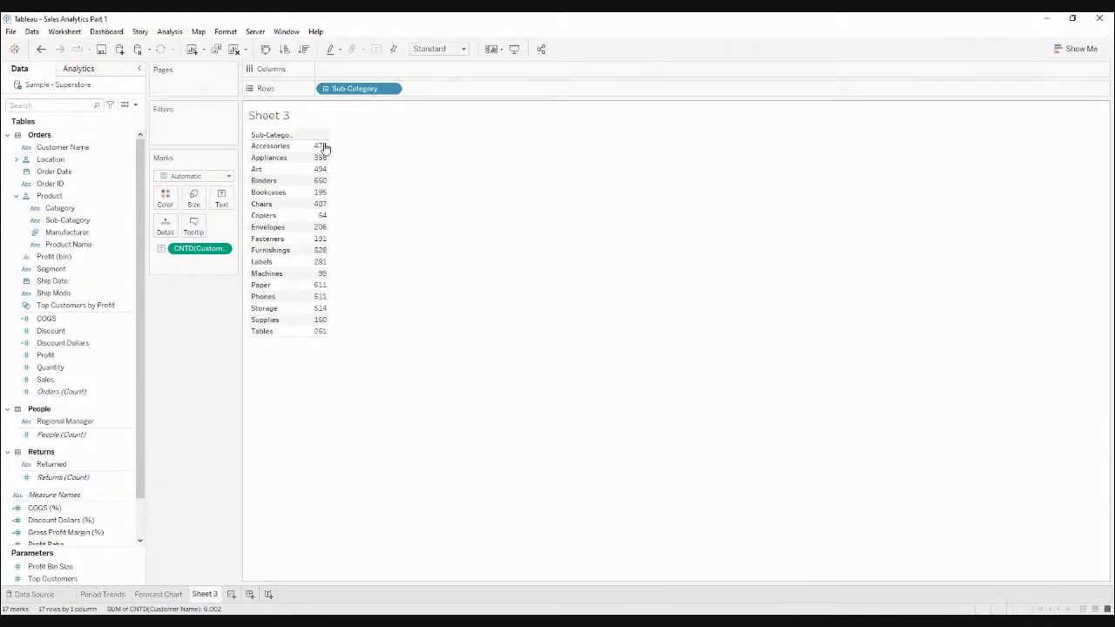
pyautogui.moveTo(321, 148)
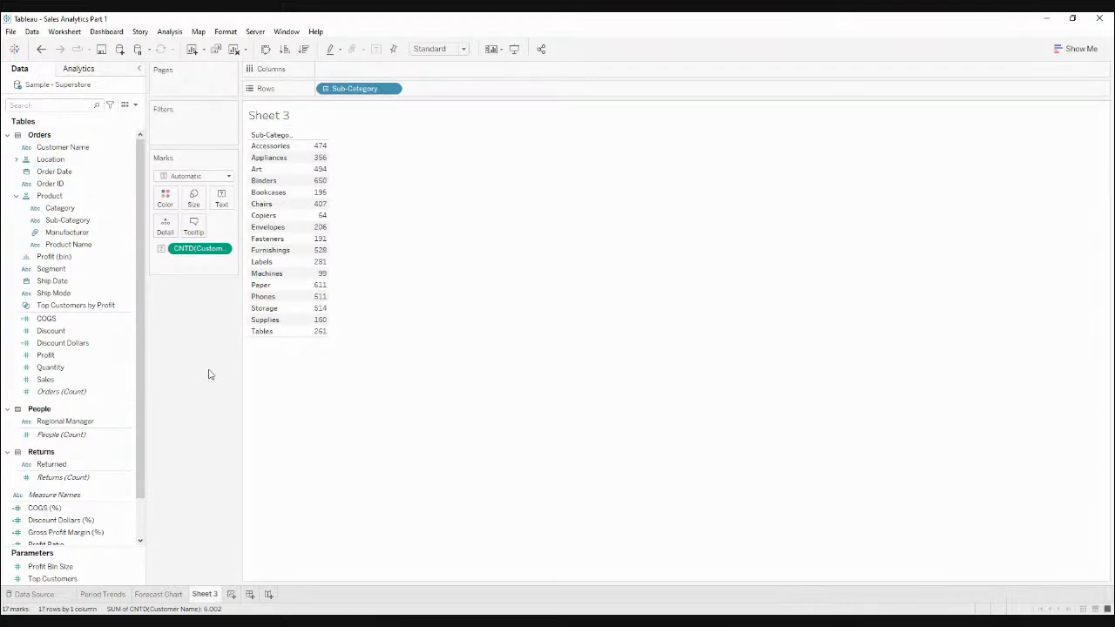
pyautogui.moveTo(319, 284)
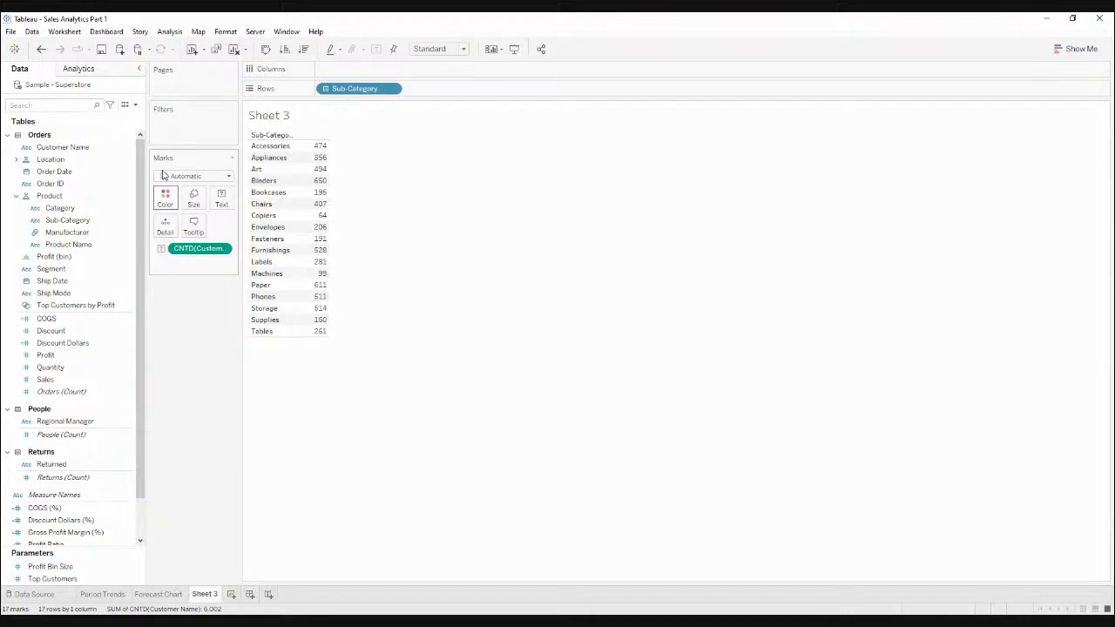
# Step: Start a new parameter named "Sub-Category XS Selection" with the String data type
pyautogui.click(136, 105)
pyautogui.click(174, 131)
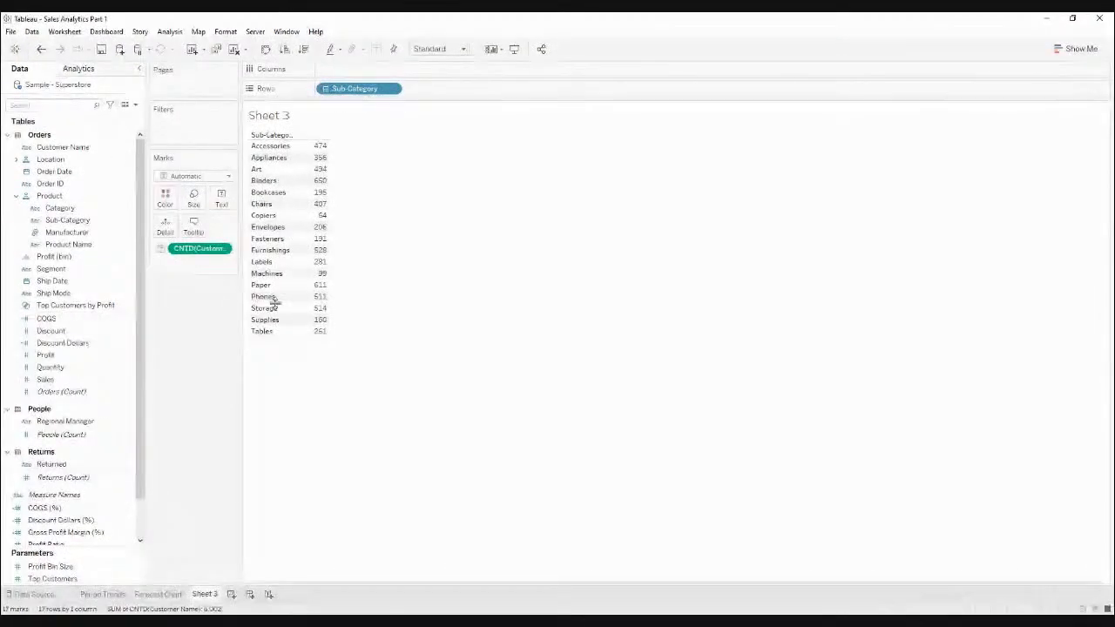
pyautogui.click(541, 199)
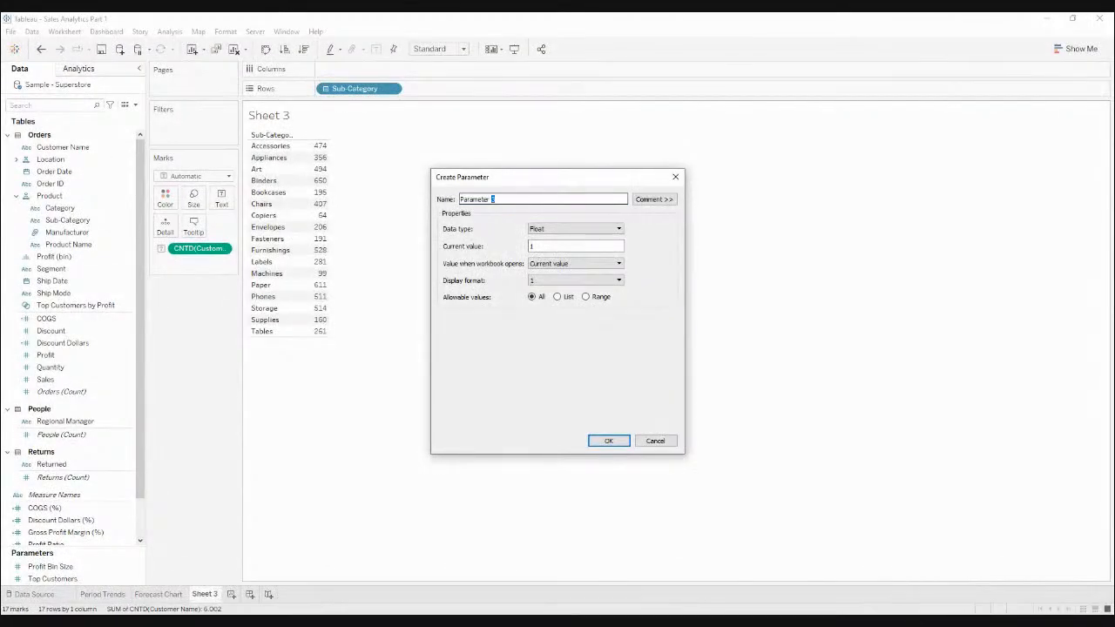
pyautogui.hotkey('ctrl', 'a')
pyautogui.write('Su')
pyautogui.click(599, 229)
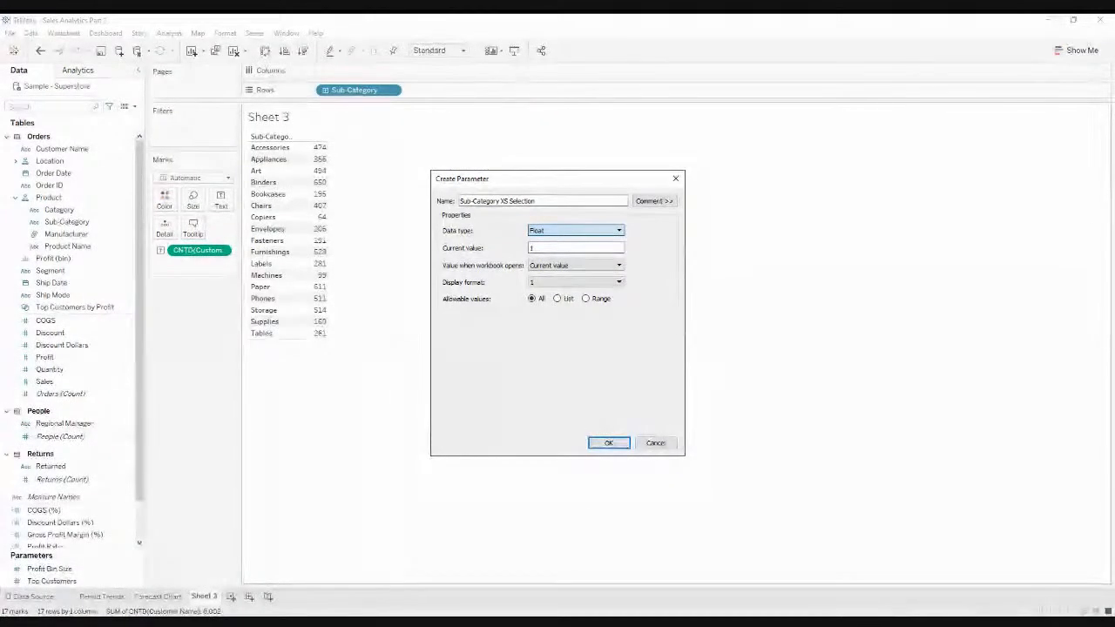
pyautogui.click(558, 263)
# Step: Restrict the parameter to a list filled from the Sub-Category field when the workbook opens, and create it
pyautogui.click(558, 298)
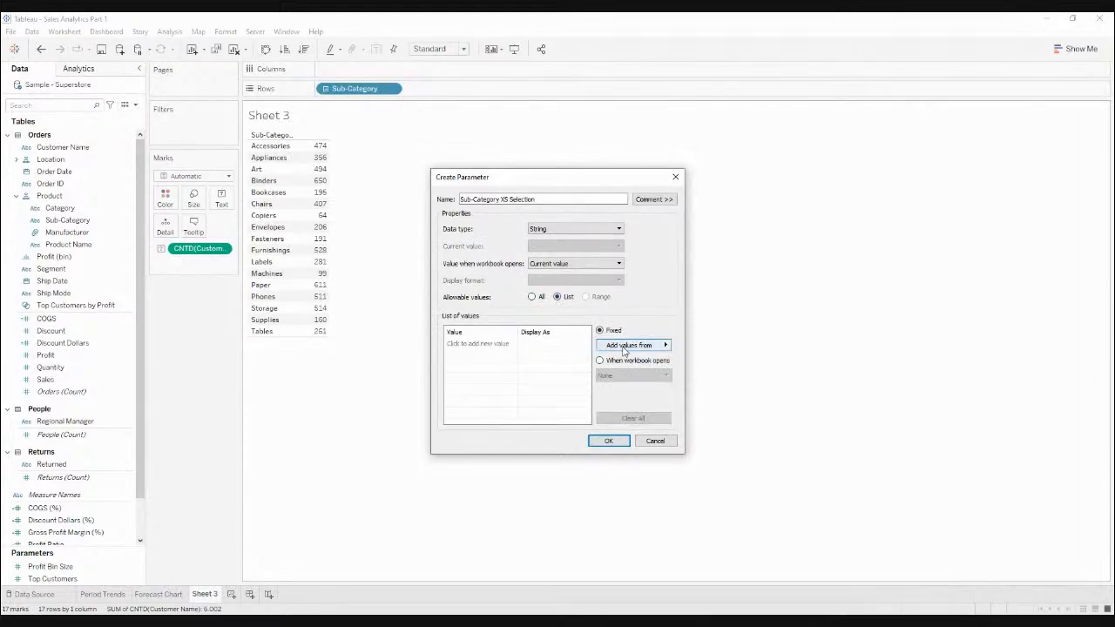
pyautogui.click(632, 360)
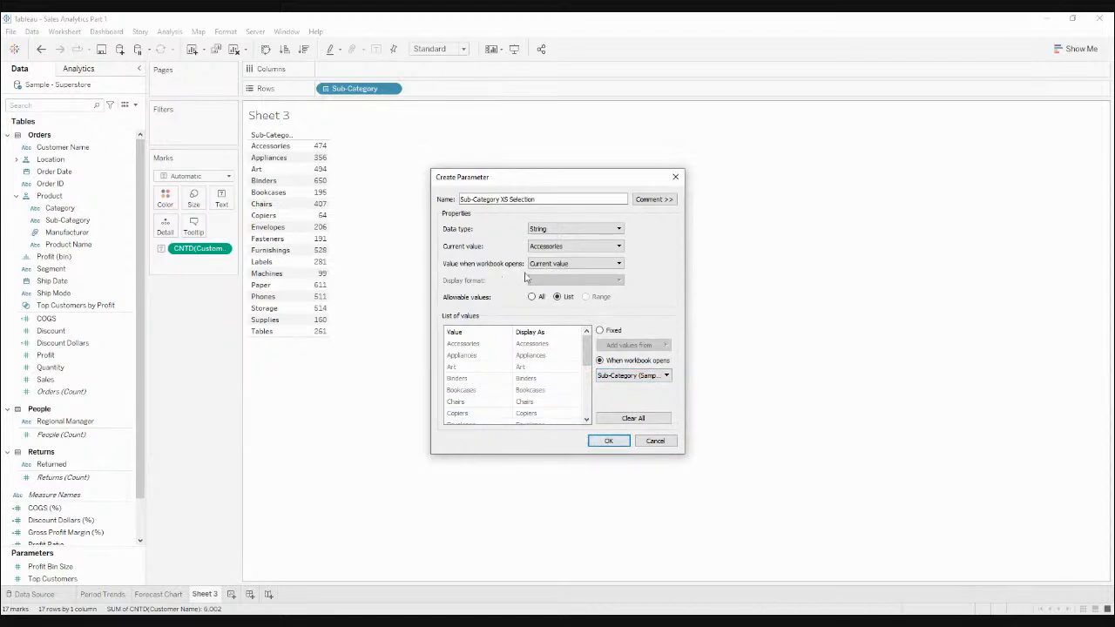
pyautogui.click(612, 441)
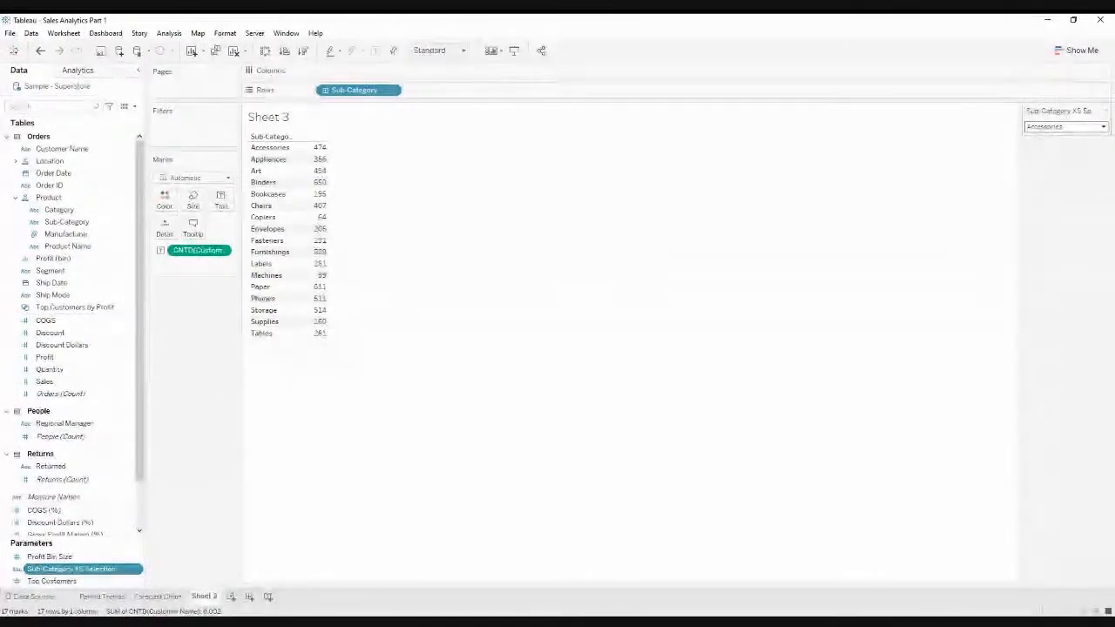
# Step: Check the sub-category choices offered by the Sub-Category XS Selection parameter control
pyautogui.click(1083, 126)
pyautogui.click(1068, 174)
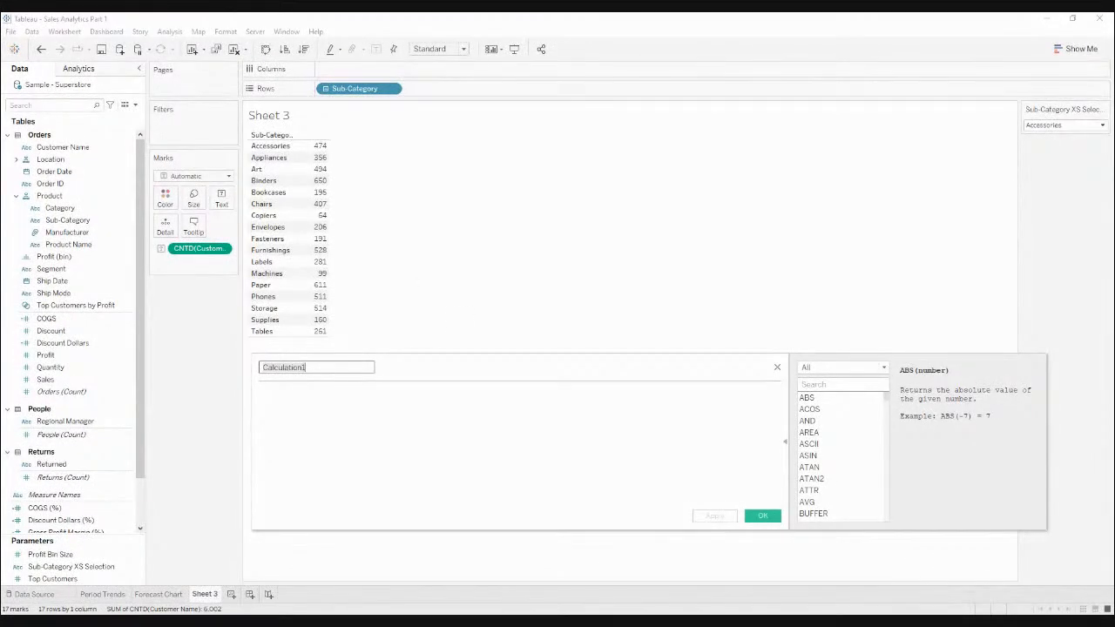
# Step: Name the new calculated field "Sub-Category Selected", define it as [Sub-Category] = [Sub-Category XS Selection], and save it
pyautogui.write('Sub-Category Selected')
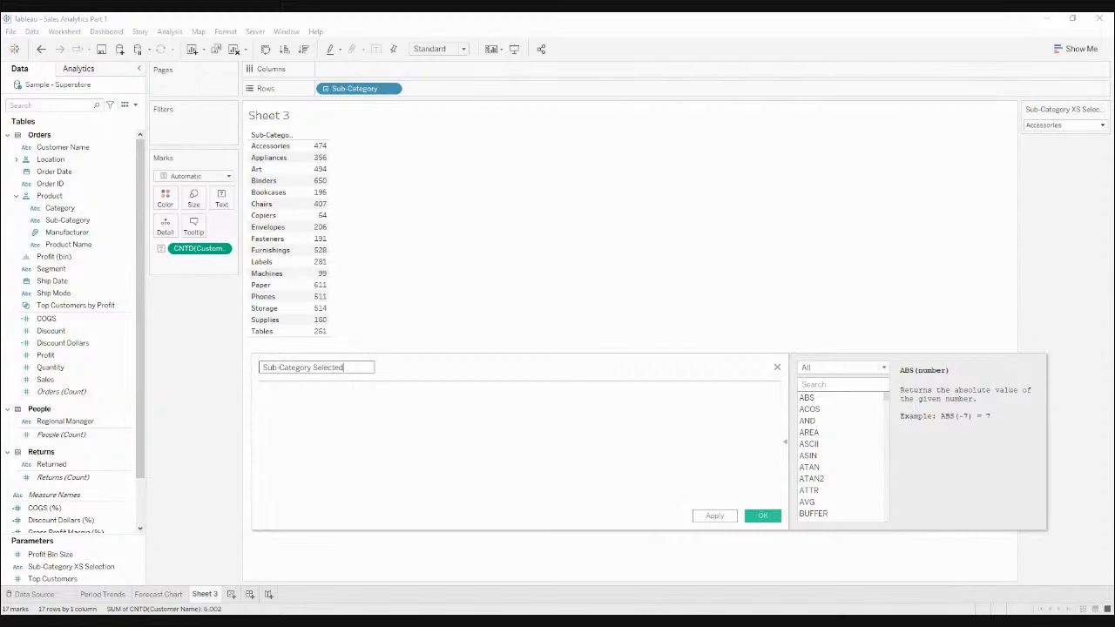
pyautogui.click(261, 392)
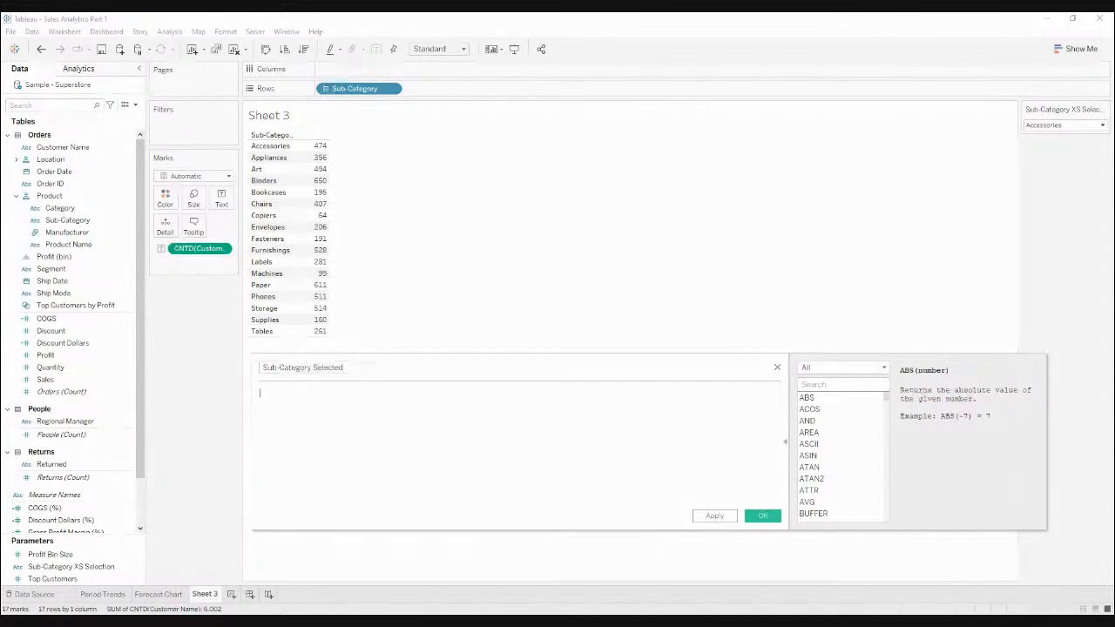
pyautogui.write('[S')
pyautogui.press('Return')
pyautogui.write('= su')
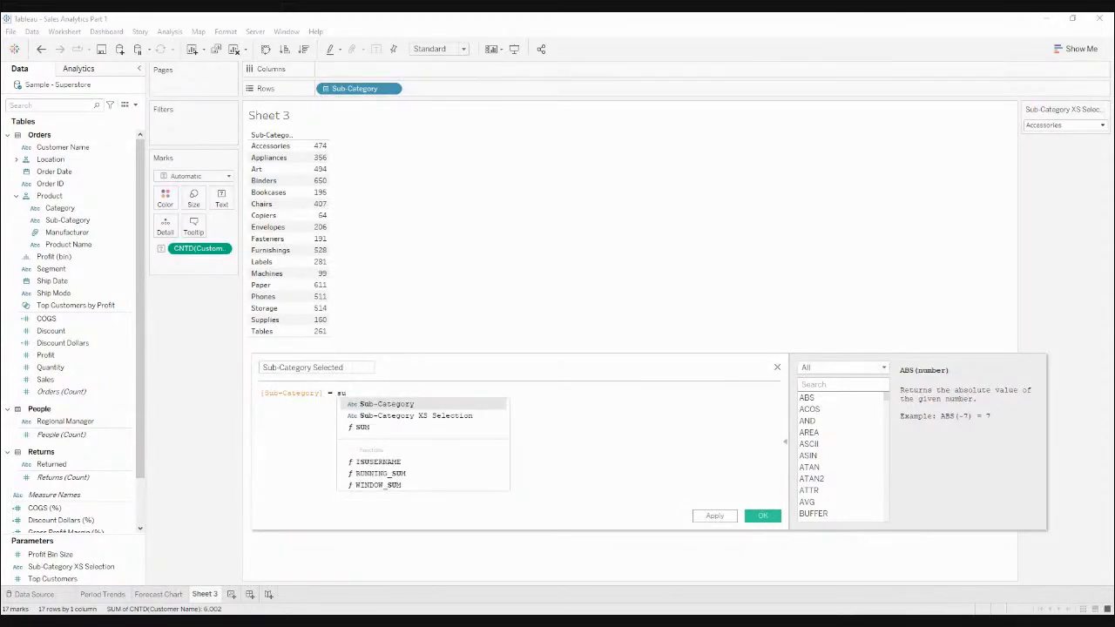
pyautogui.press('Down')
pyautogui.press('Return')
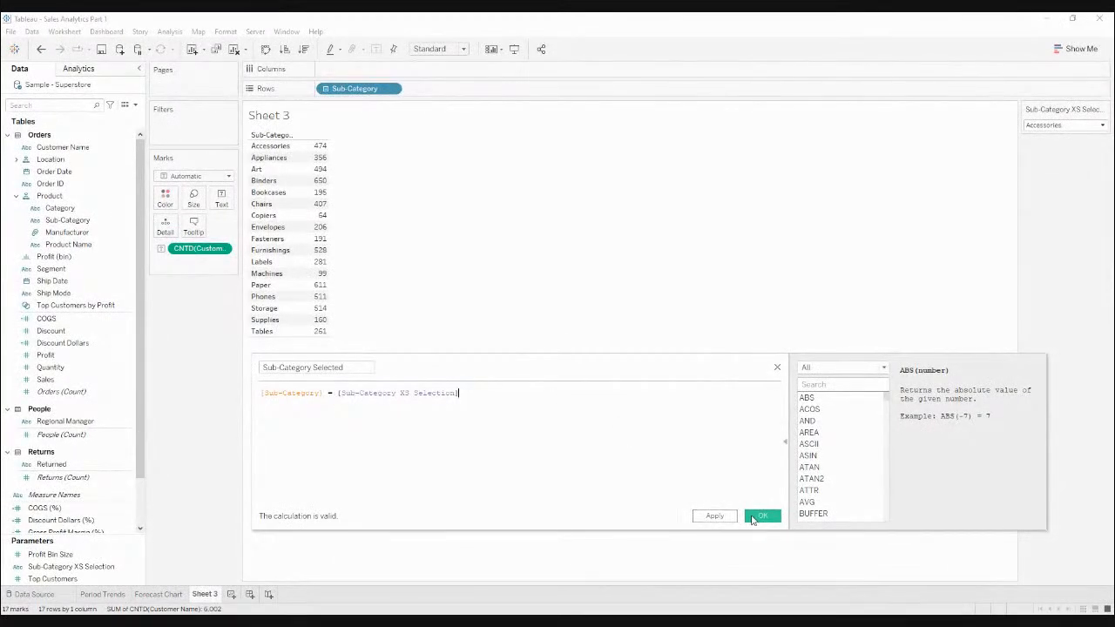
pyautogui.click(760, 517)
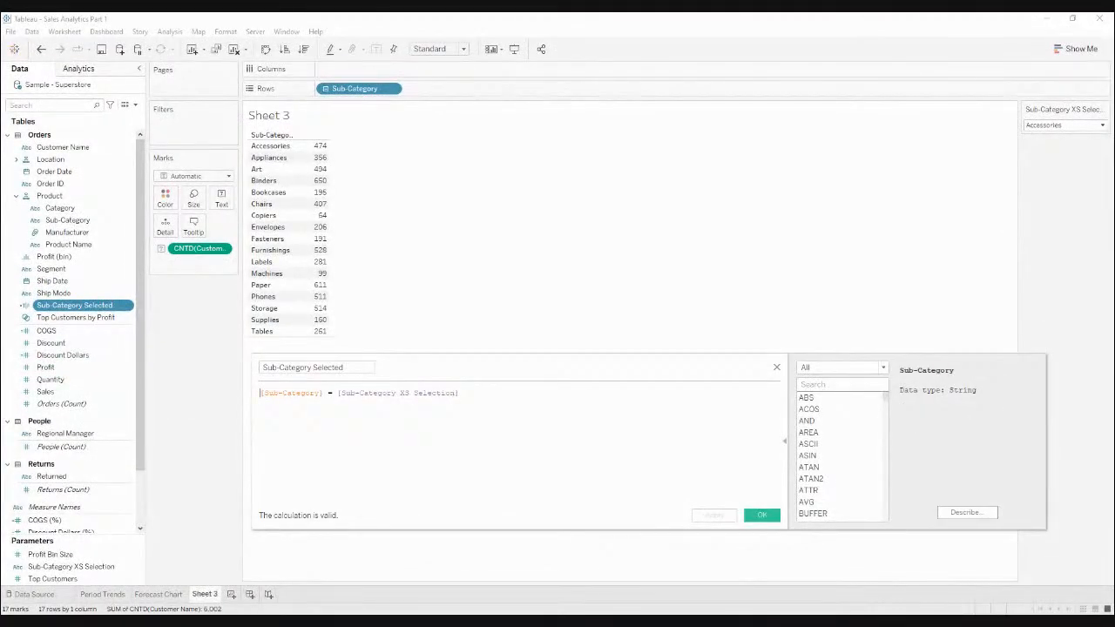
# Step: Rewrite the Sub-Category Selected formula as "if [Sub-Category] = [Sub-Category XS Selection] then 1 else 0 end" and save it
pyautogui.write('if ')
pyautogui.write('then')
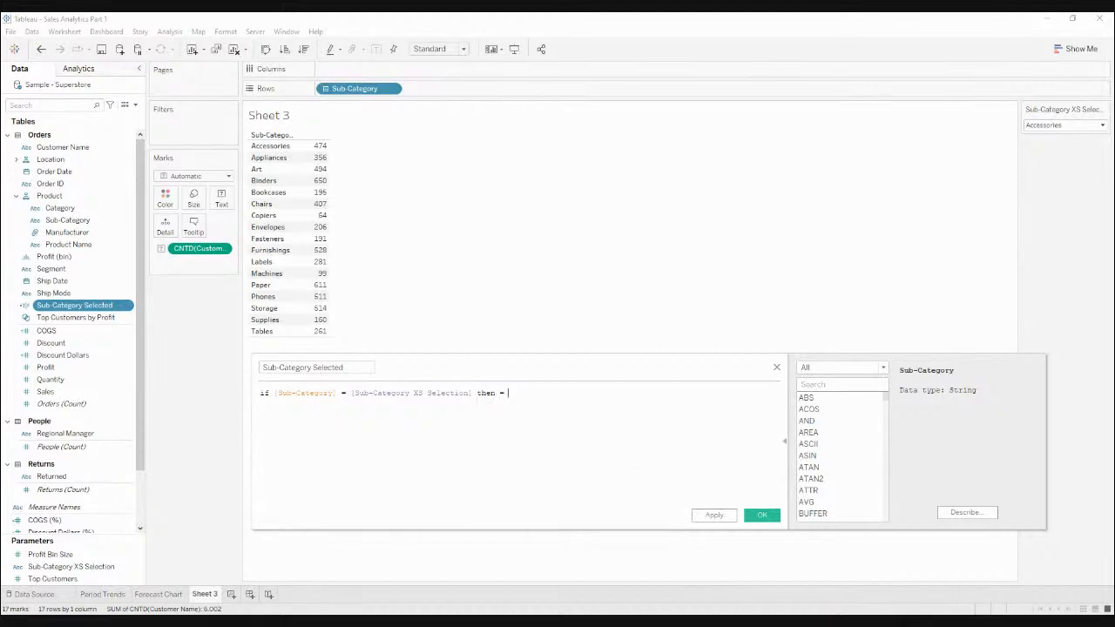
pyautogui.write(' 1 else 0 end')
pyautogui.click(762, 515)
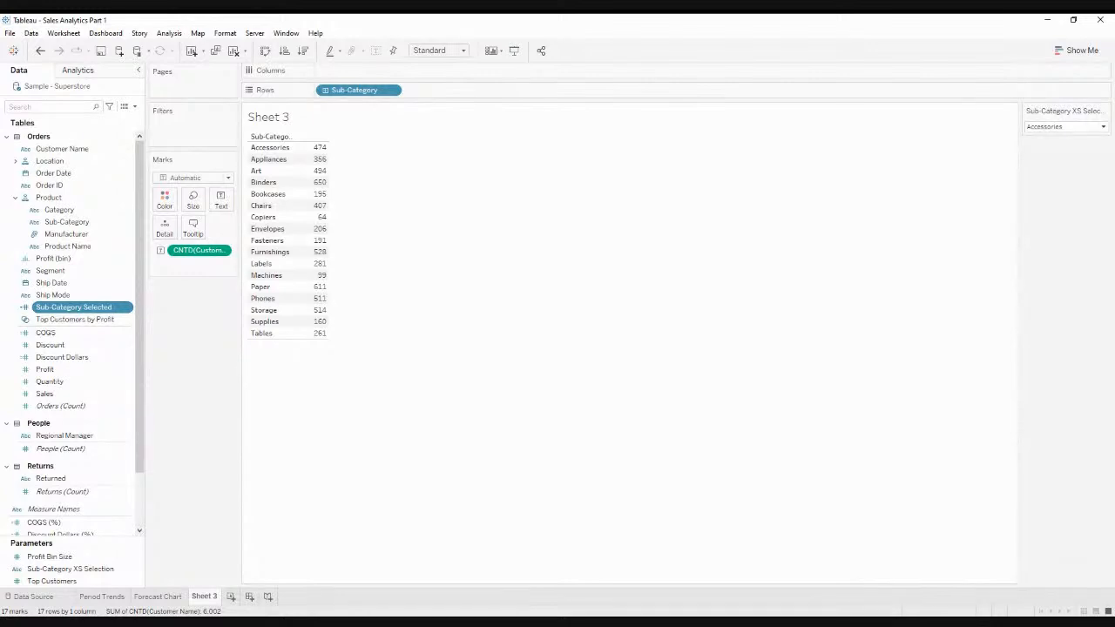
# Step: Turn Sub-Category Selected into a measure and add it to the table beside the distinct customer count
pyautogui.moveTo(74, 307); pyautogui.dragTo(87, 388)
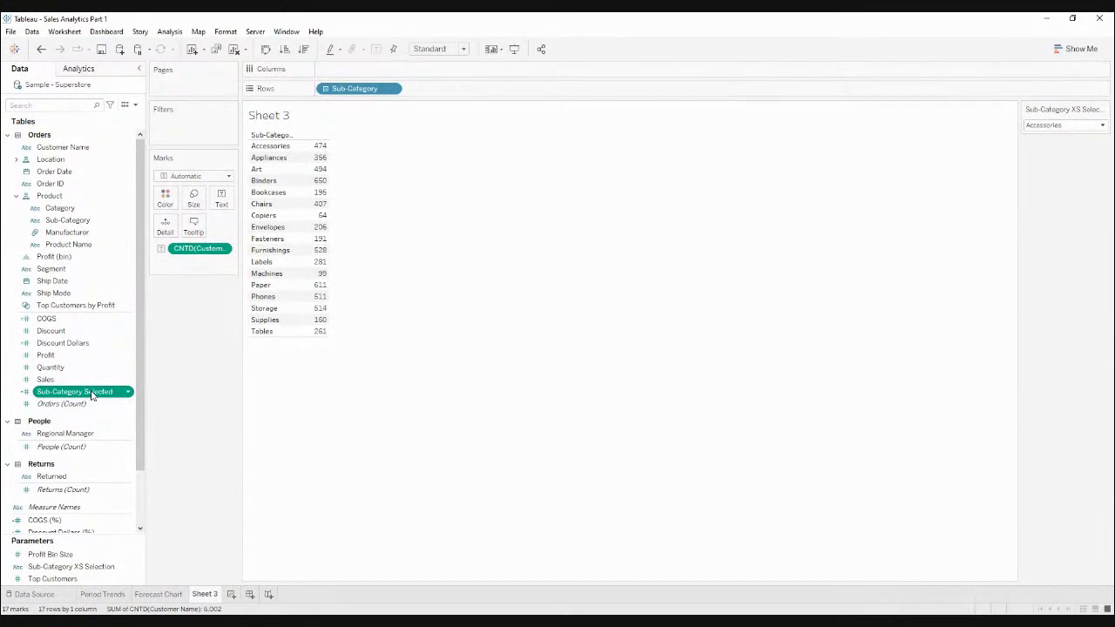
pyautogui.doubleClick(92, 394)
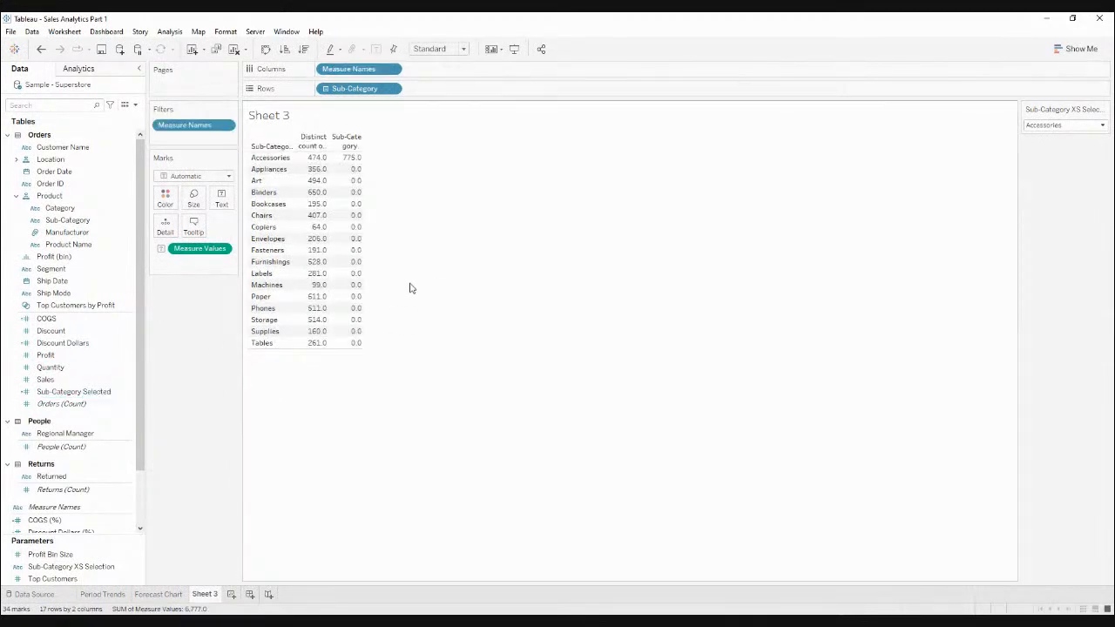
pyautogui.moveTo(354, 159)
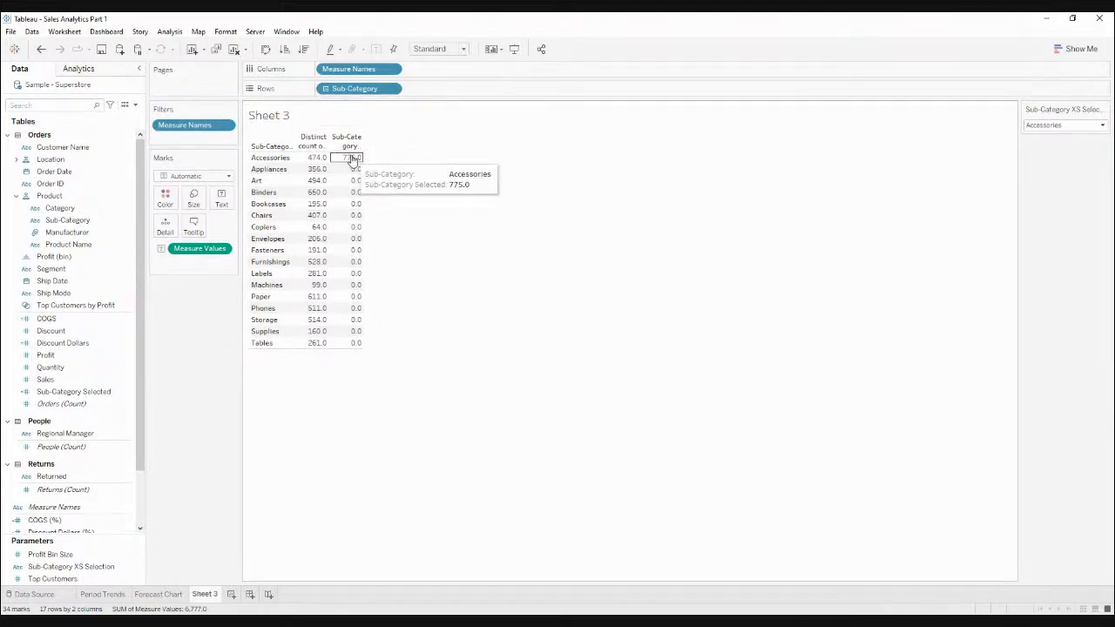
pyautogui.moveTo(315, 160)
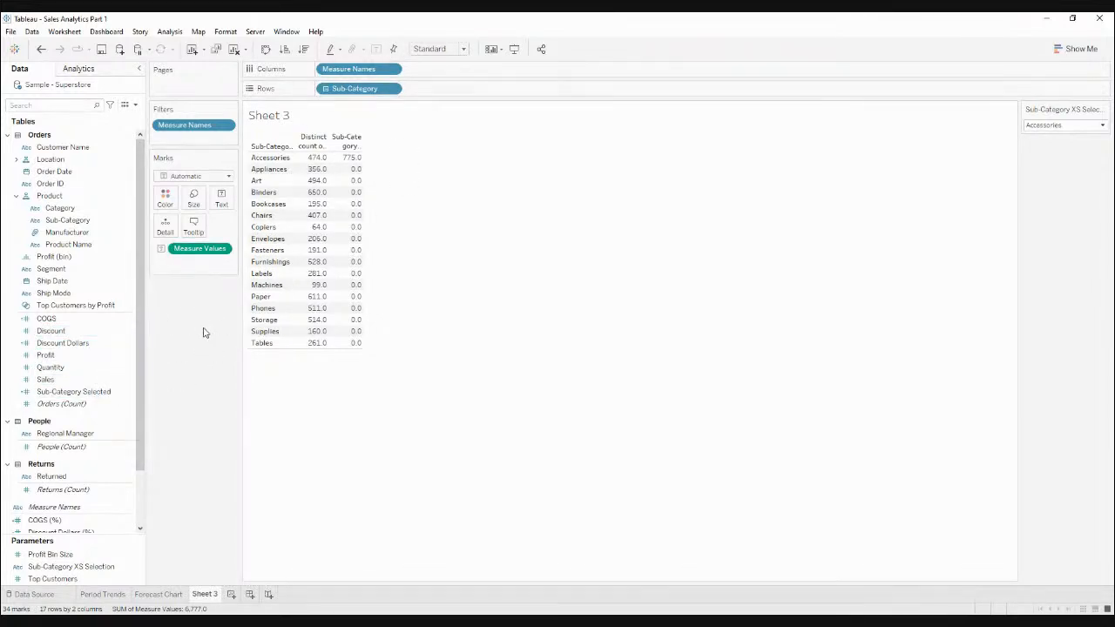
# Step: Start a new calculated field named "Customer Sub-Category XS Selected"
pyautogui.click(135, 105)
pyautogui.click(118, 120)
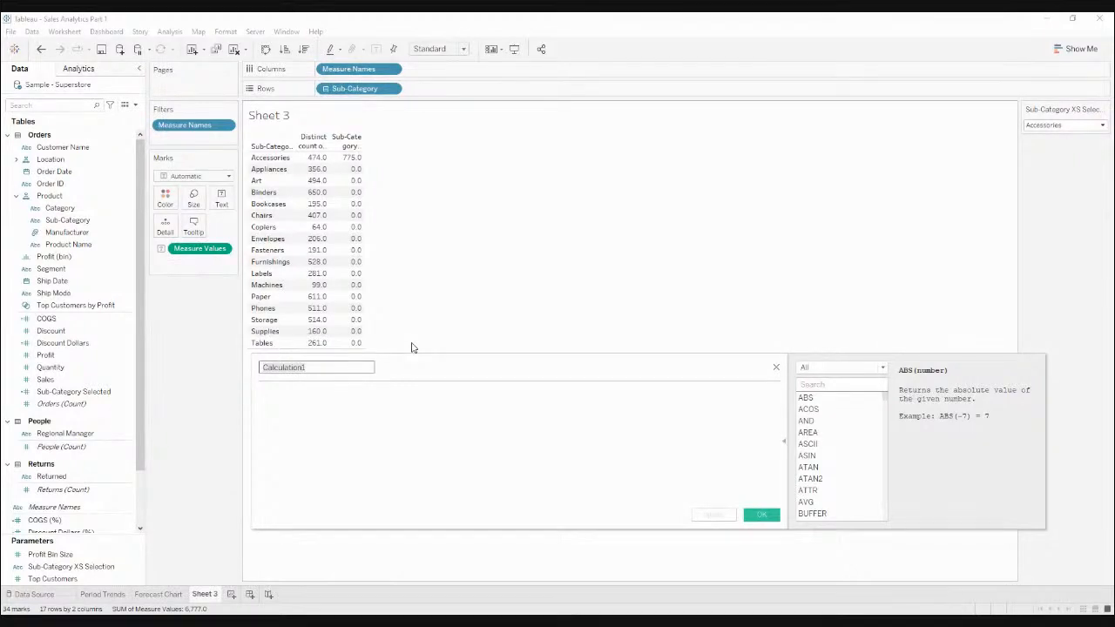
pyautogui.write('Customer Sub-Category XS')
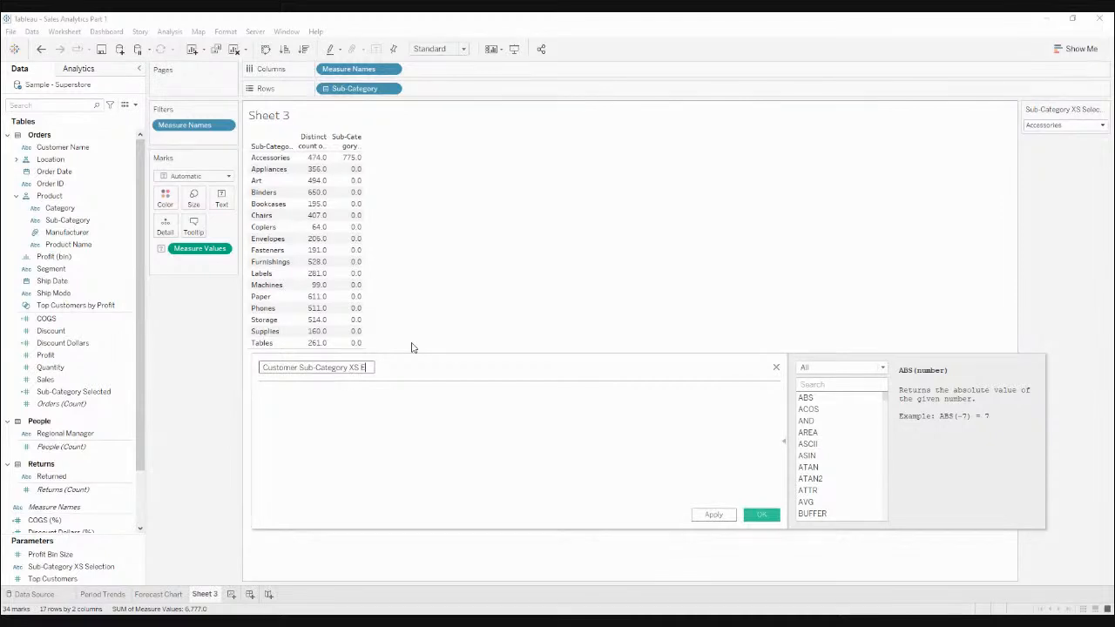
pyautogui.write('Selected')
pyautogui.press('Tab')
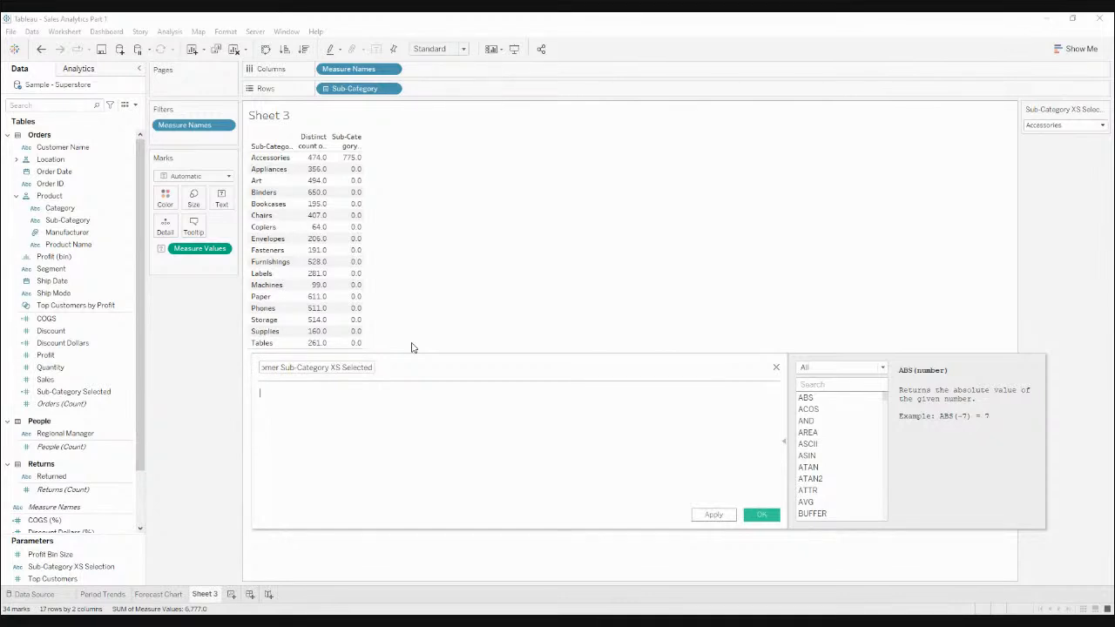
# Step: Define the field as {FIXED [Customer Name]: max([Sub-Category Selected])} and save it
pyautogui.write('{FIXED')
pyautogui.press('Return')
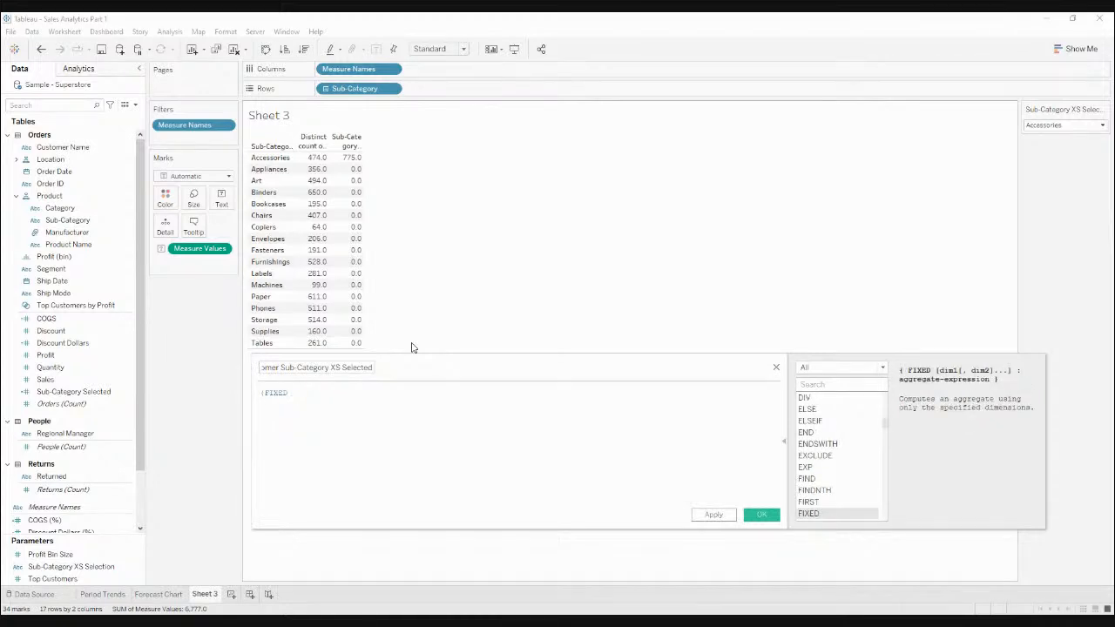
pyautogui.write('cu')
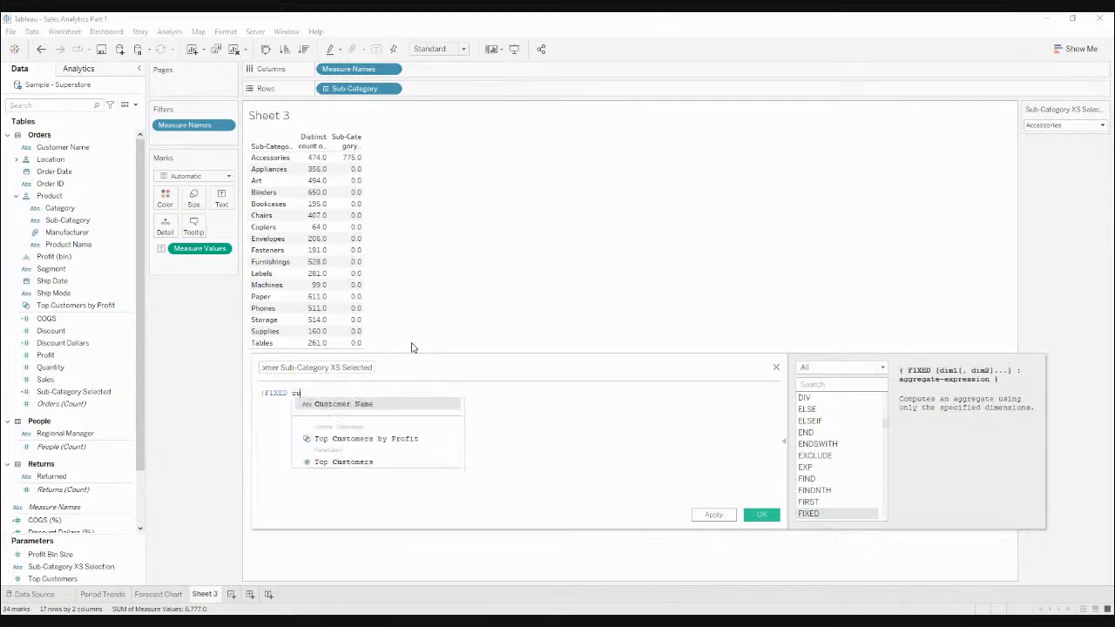
pyautogui.press('Return')
pyautogui.write(': max(')
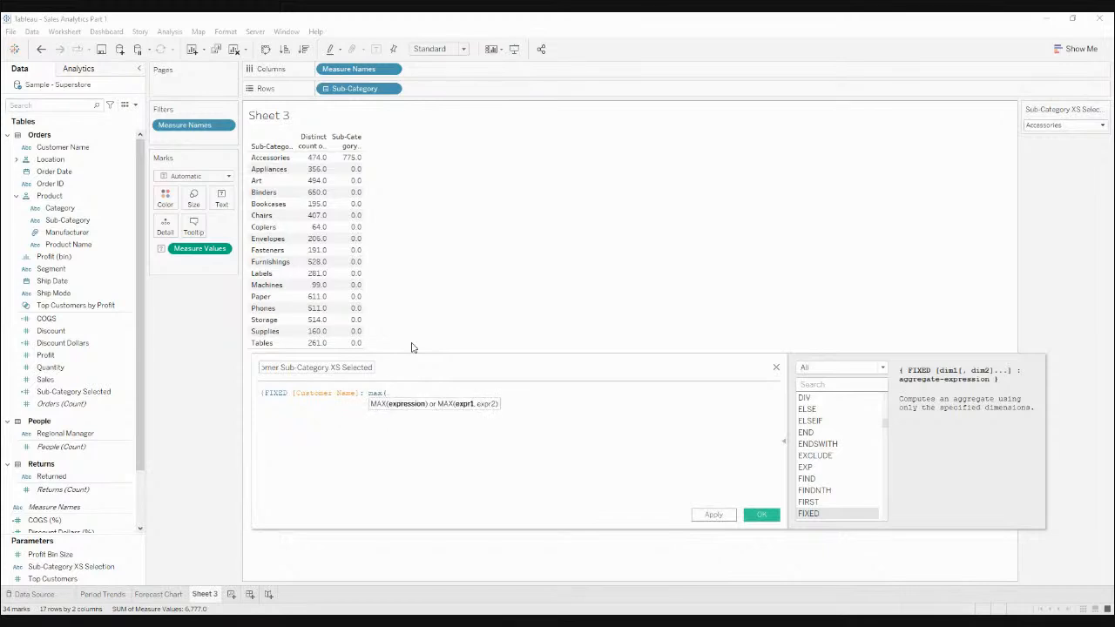
pyautogui.write('su')
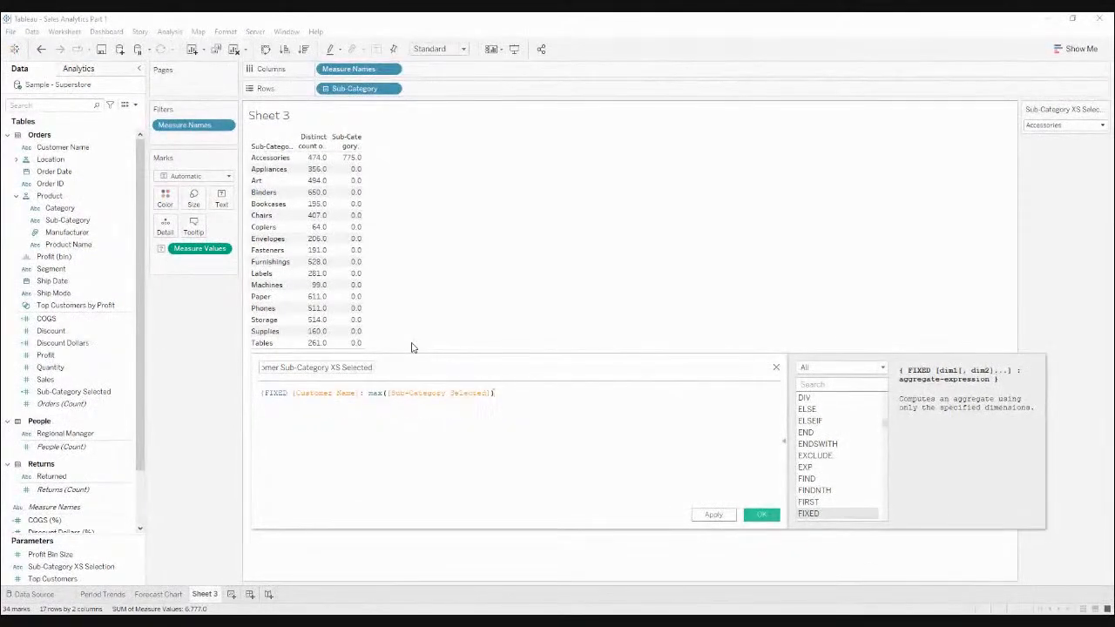
pyautogui.write('}')
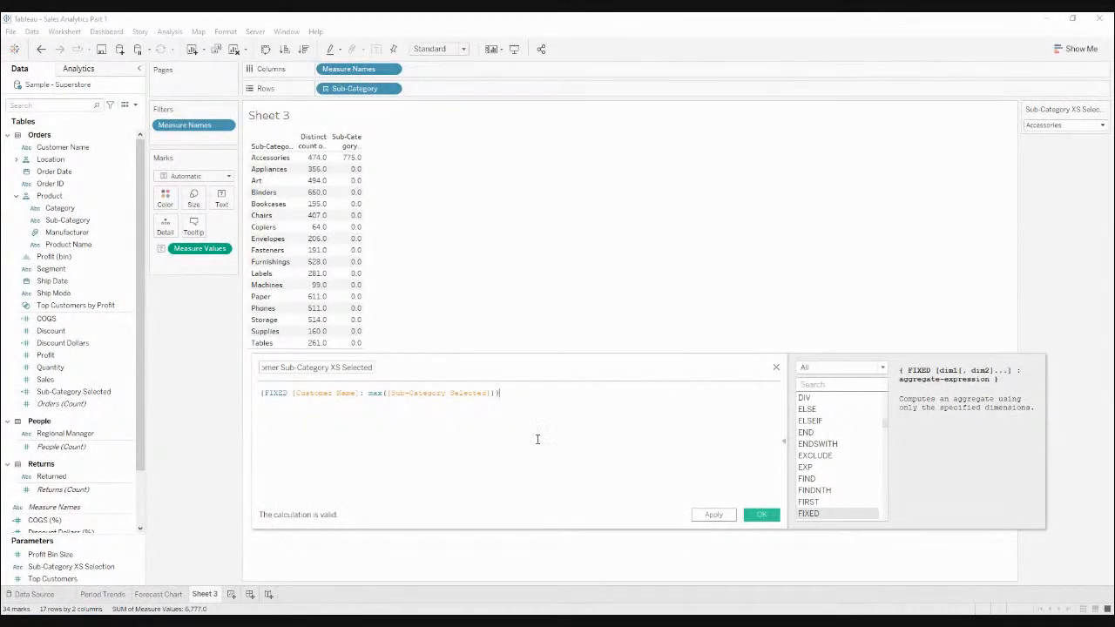
pyautogui.click(763, 517)
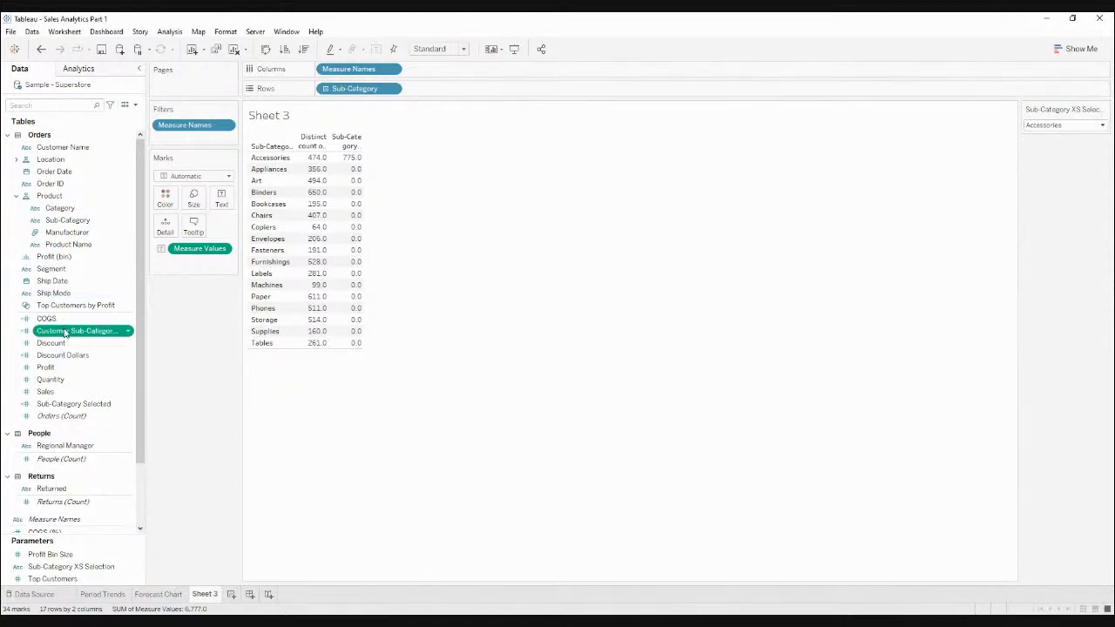
# Step: Add Customer Sub-Category XS Selected to the table as a measure and remove Sub-Category Selected from the measure values
pyautogui.moveTo(66, 333); pyautogui.dragTo(348, 253)
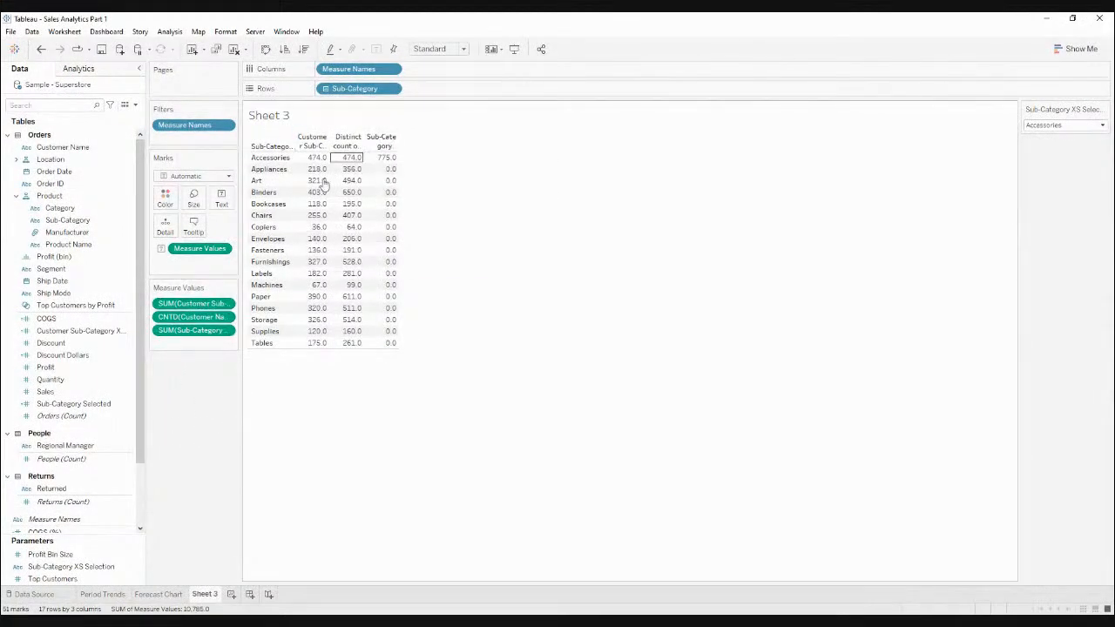
pyautogui.moveTo(181, 335); pyautogui.dragTo(184, 423)
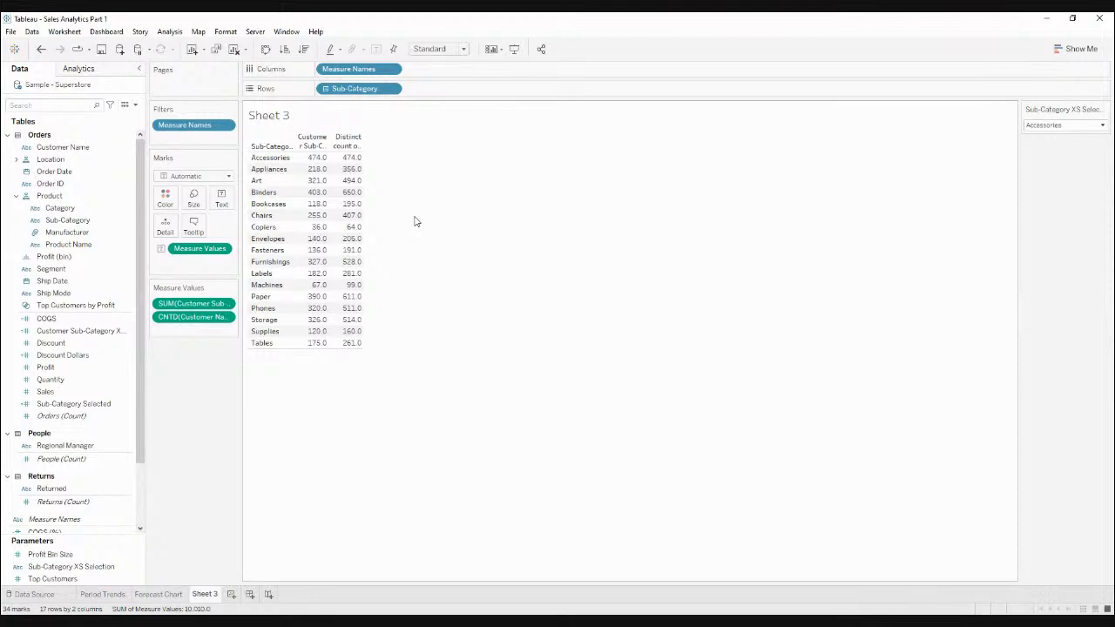
pyautogui.moveTo(316, 189)
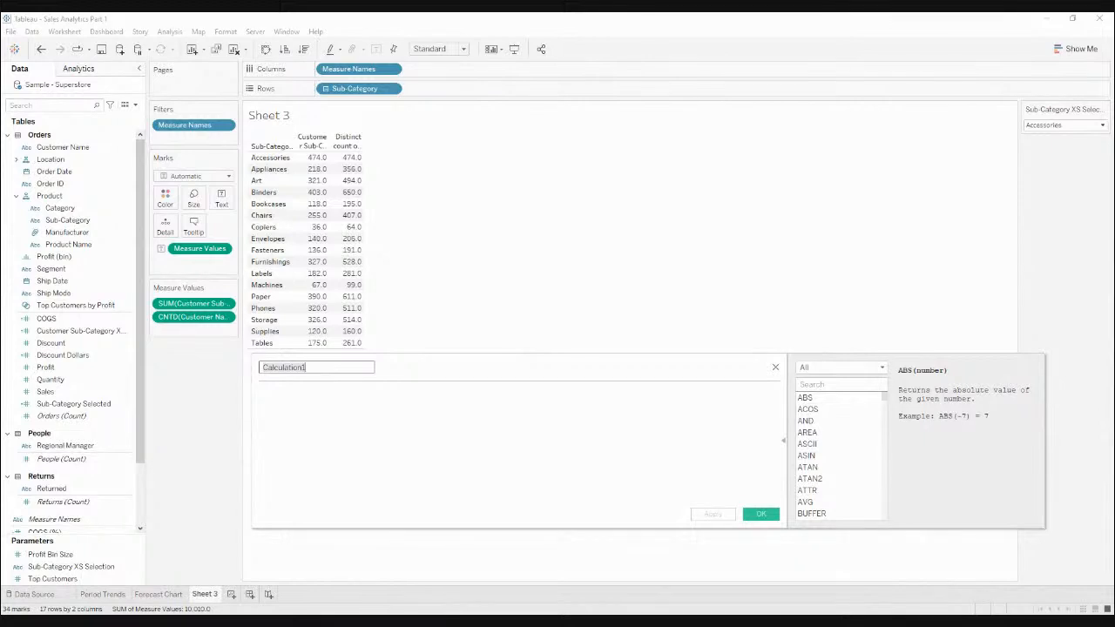
# Step: Name the new calculated field "Customer XS %" and begin its formula with sum([Customer Sub-Category XS Selected])
pyautogui.write('Customer XS %')
pyautogui.click(259, 393)
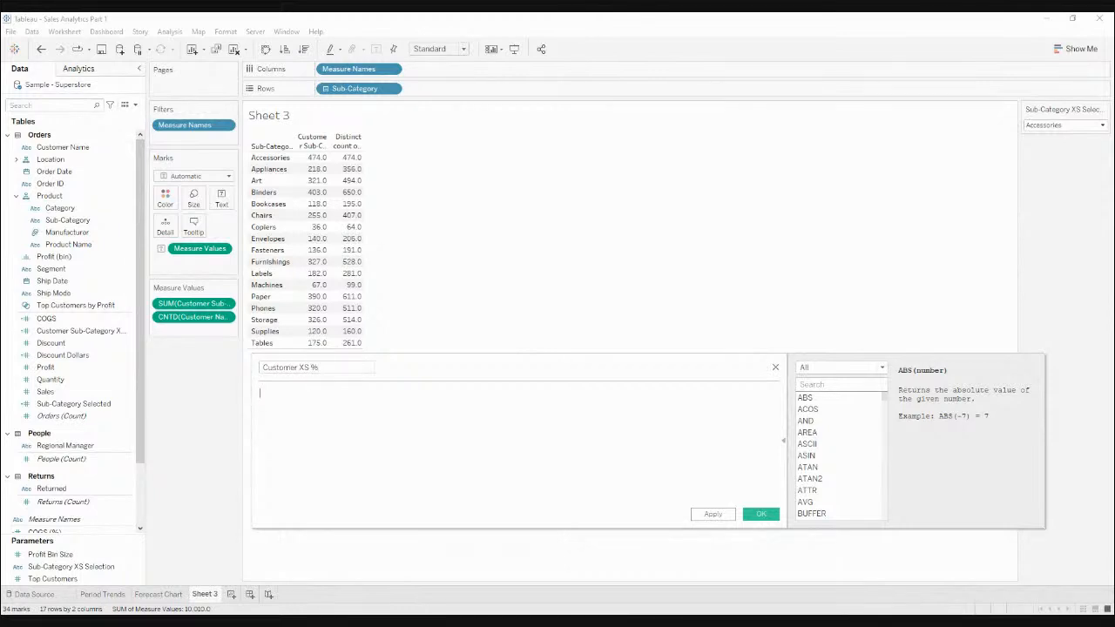
pyautogui.write('cu')
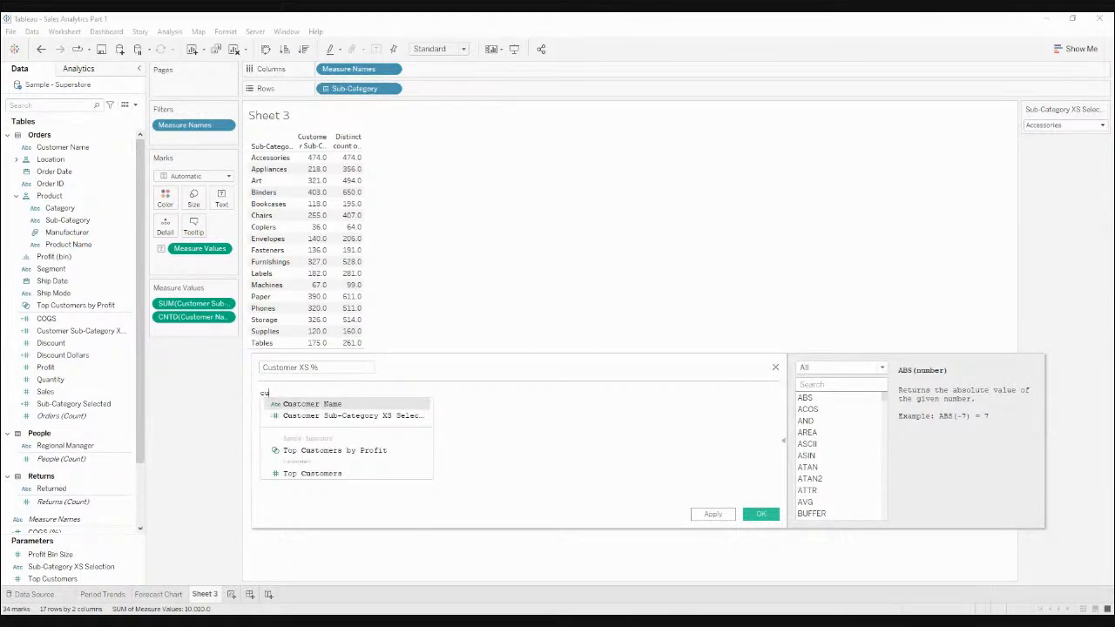
pyautogui.press('Down')
pyautogui.press('Return')
pyautogui.press('Home')
pyautogui.write('sum(')
pyautogui.write(')')
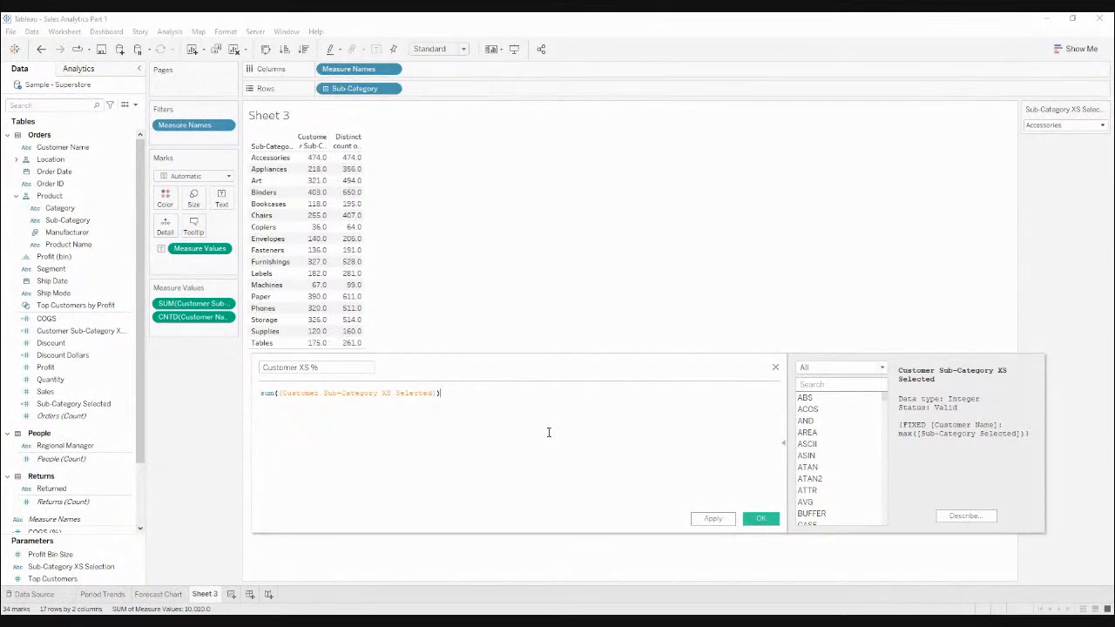
pyautogui.press('Home')
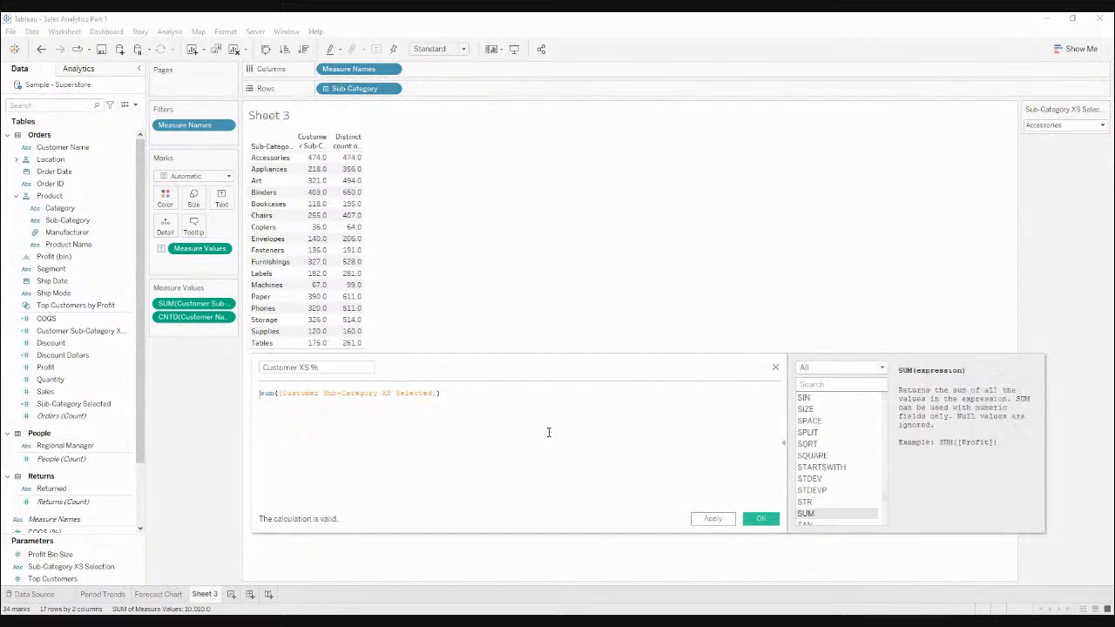
pyautogui.press('Return')
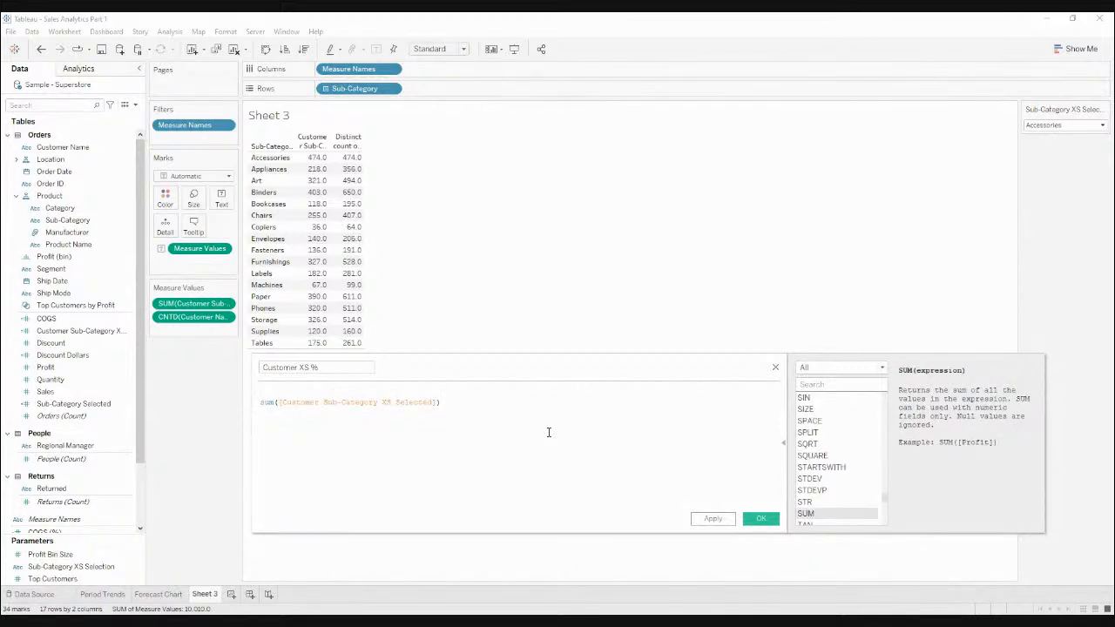
pyautogui.write('cus')
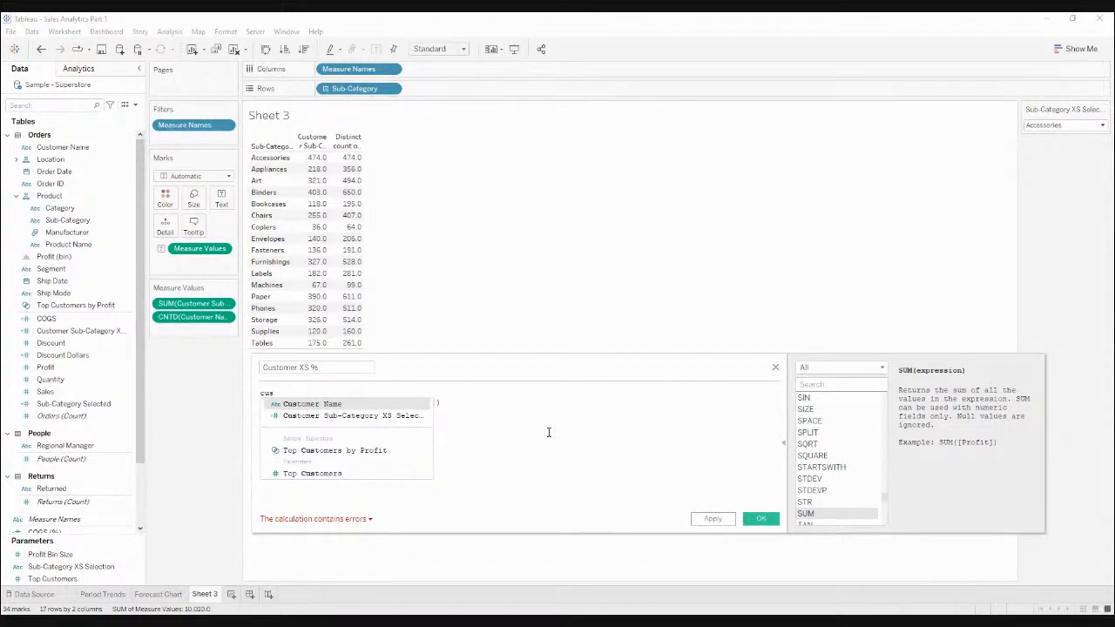
pyautogui.press('BackSpace')
pyautogui.press('BackSpace')
pyautogui.press('BackSpace')
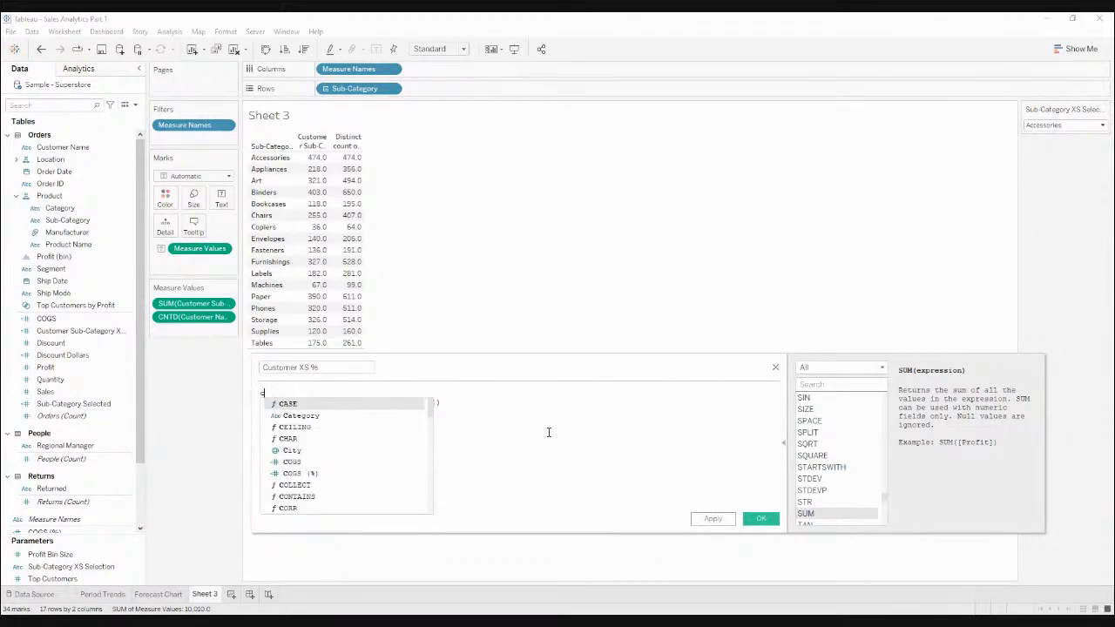
pyautogui.press('Delete')
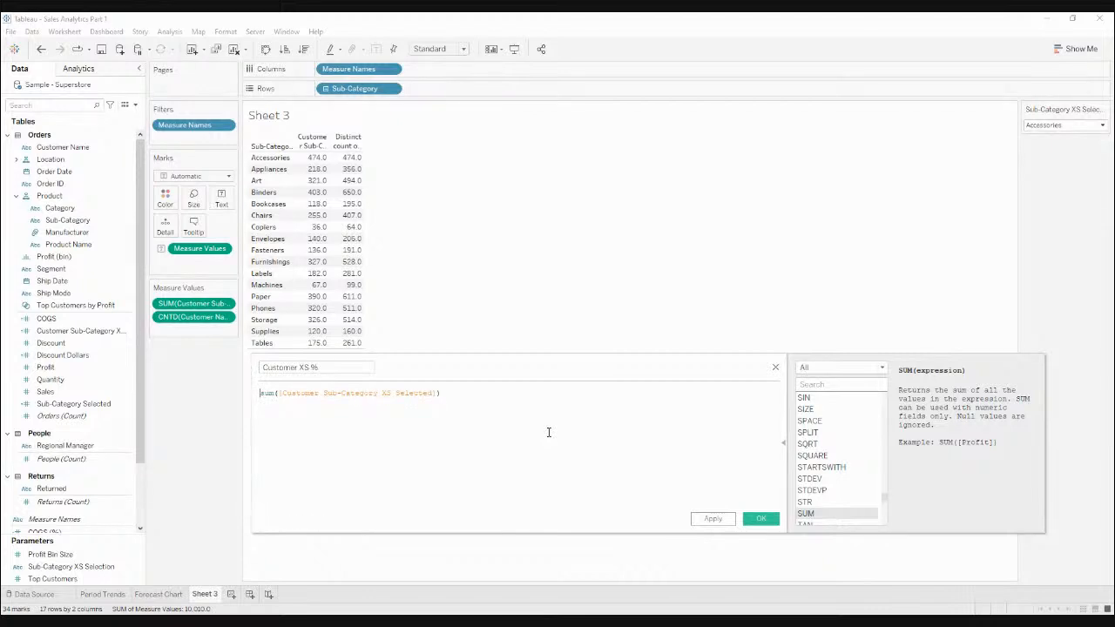
# Step: Divide the Customer XS % formula by sum([Sub-Category Selected]), apply it, and add Customer XS % to the table's measure values
pyautogui.write('/ max(')
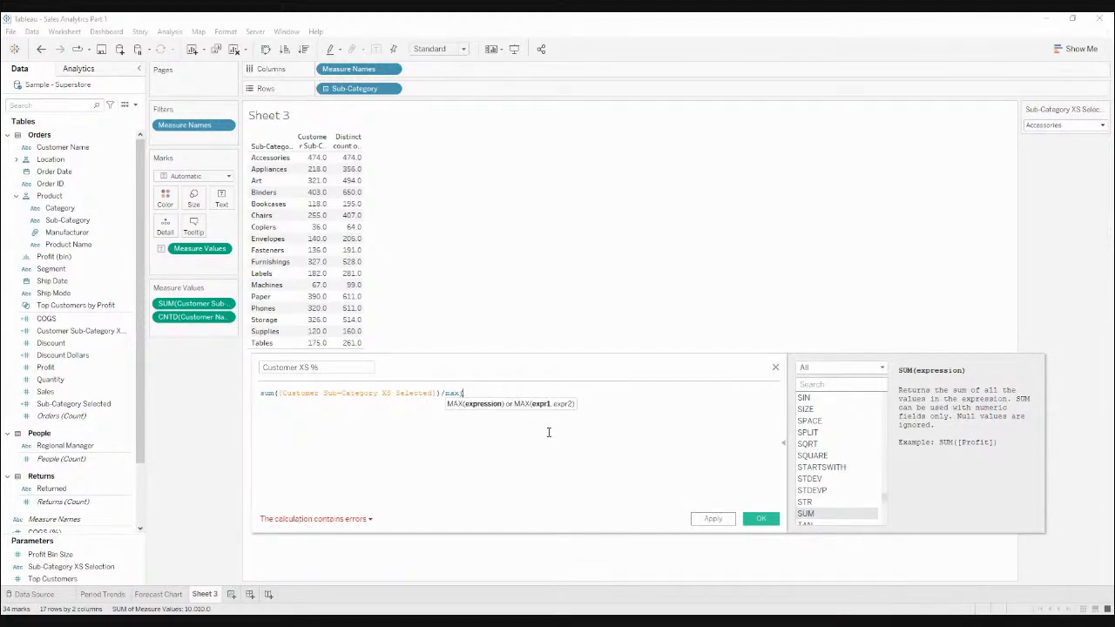
pyautogui.press('BackSpace')
pyautogui.press('BackSpace')
pyautogui.press('BackSpace')
pyautogui.press('BackSpace')
pyautogui.write('sum')
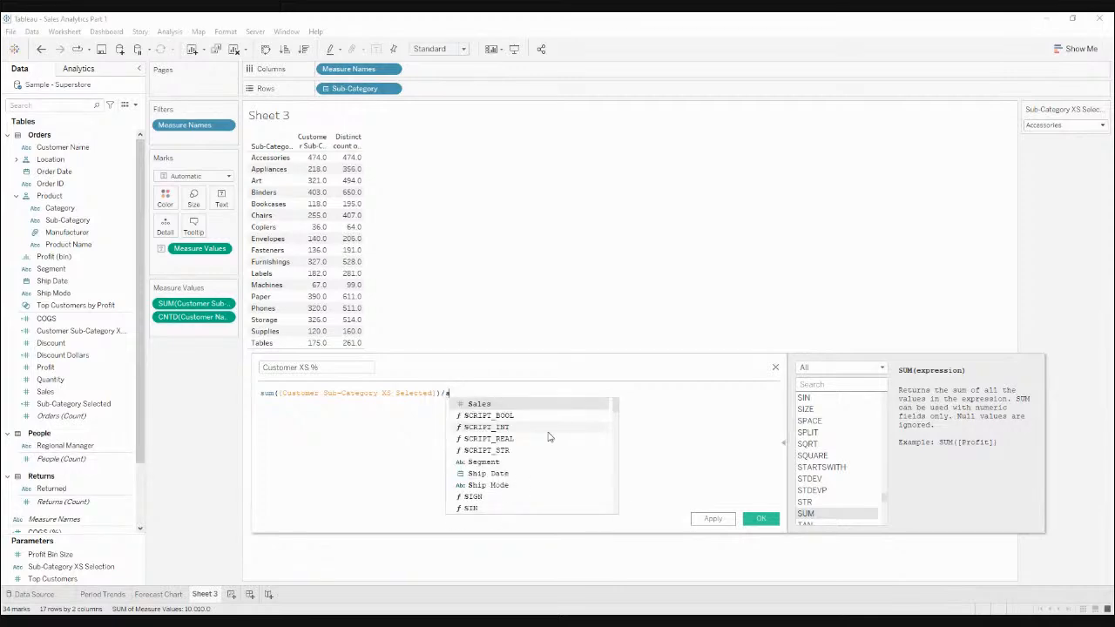
pyautogui.write('(')
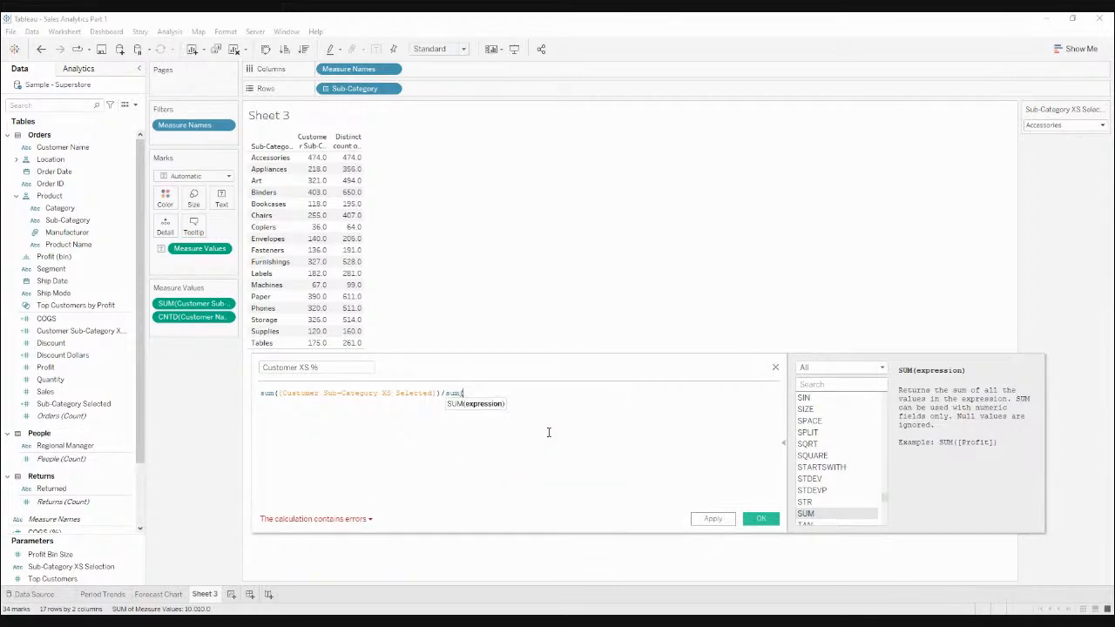
pyautogui.write('sub')
pyautogui.press('Down')
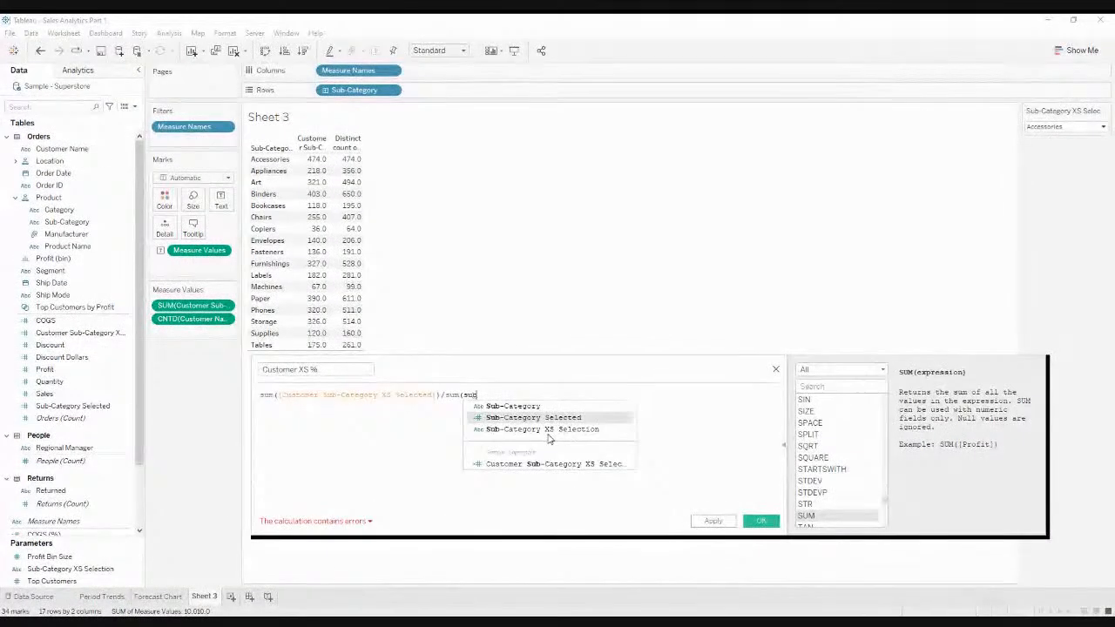
pyautogui.press('Return')
pyautogui.write(')')
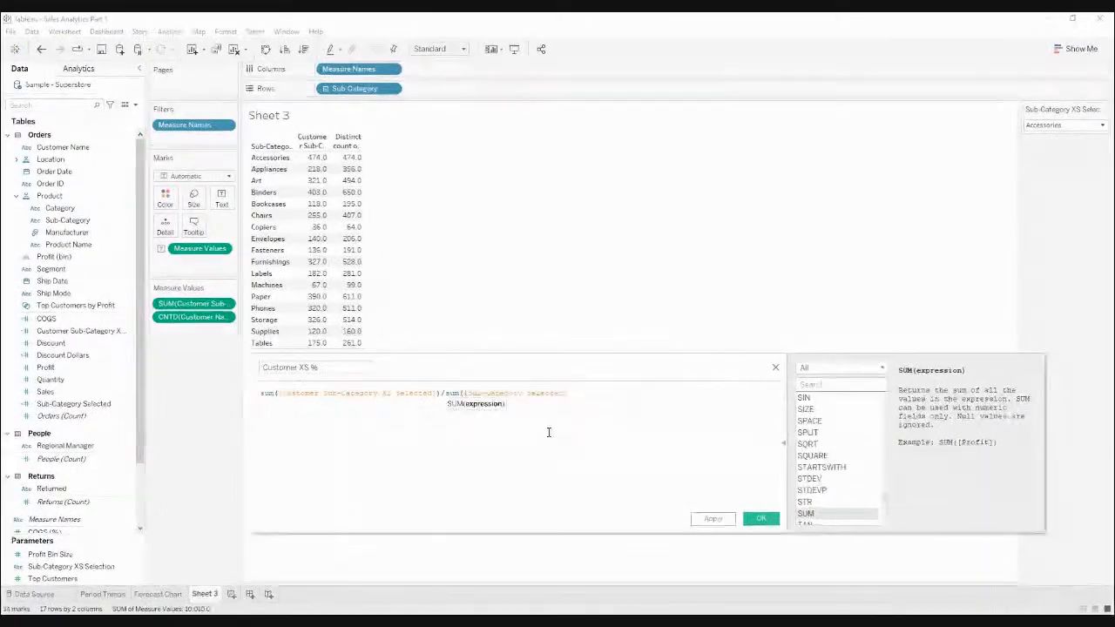
pyautogui.click(711, 519)
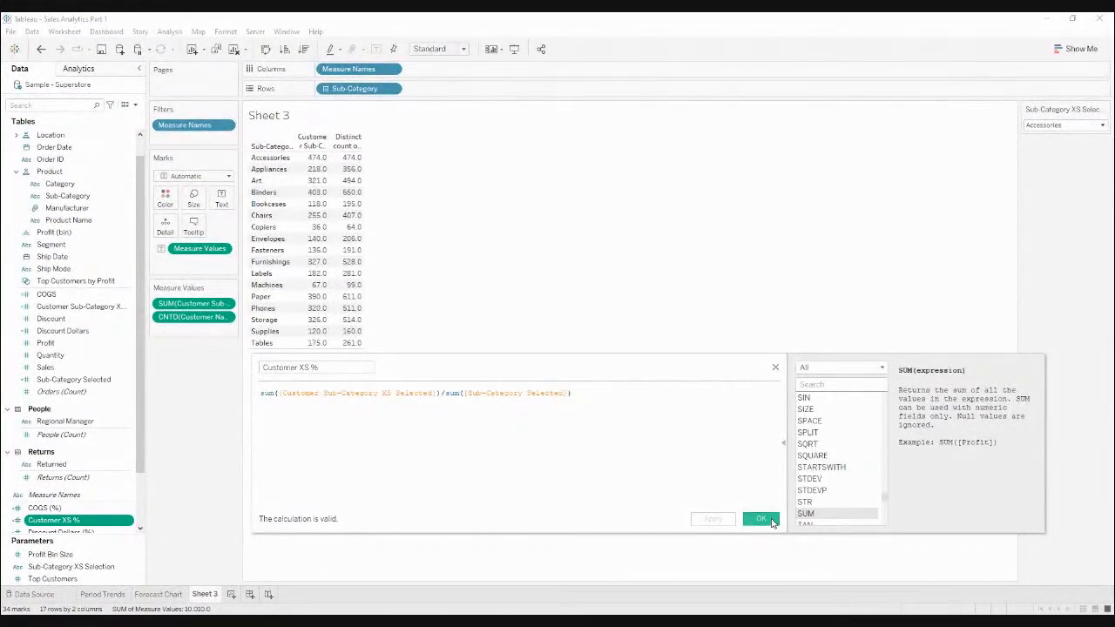
pyautogui.moveTo(53, 520); pyautogui.dragTo(203, 336)
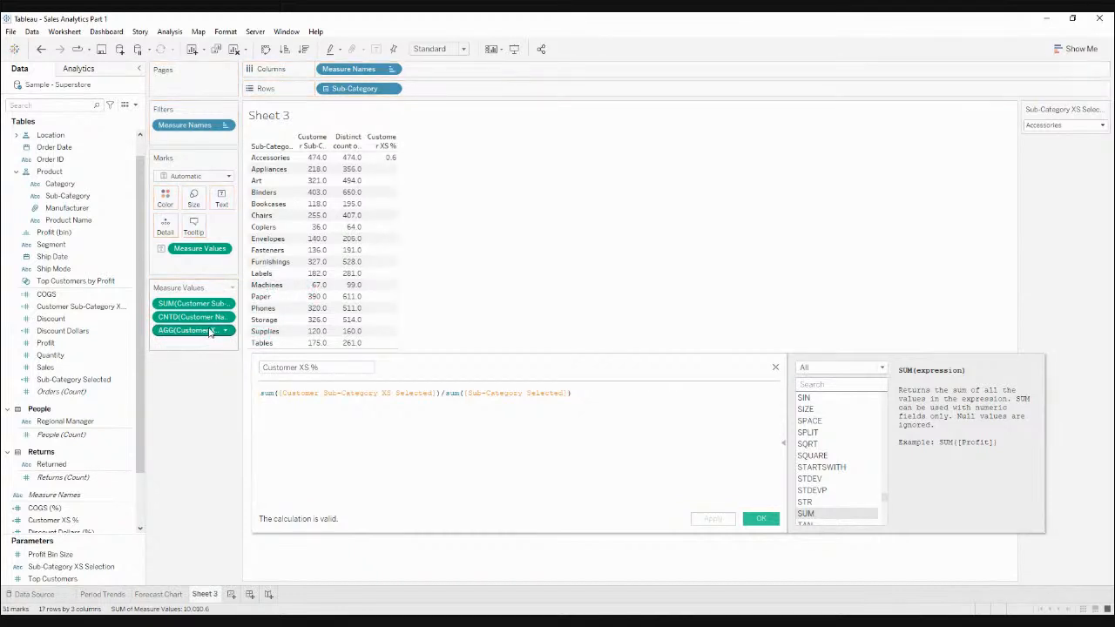
# Step: Remove the /sum([Sub-Category Selected]) divisor from the Customer XS % formula and apply the change
pyautogui.click(633, 397)
pyautogui.hotkey('ctrl', 'shift', 'Left')
pyautogui.hotkey('ctrl', 'shift', 'Left')
pyautogui.hotkey('ctrl', 'shift', 'Left')
pyautogui.hotkey('ctrl', 'shift', 'Left')
pyautogui.hotkey('ctrl', 'shift', 'Left')
pyautogui.hotkey('ctrl', 'shift', 'Left')
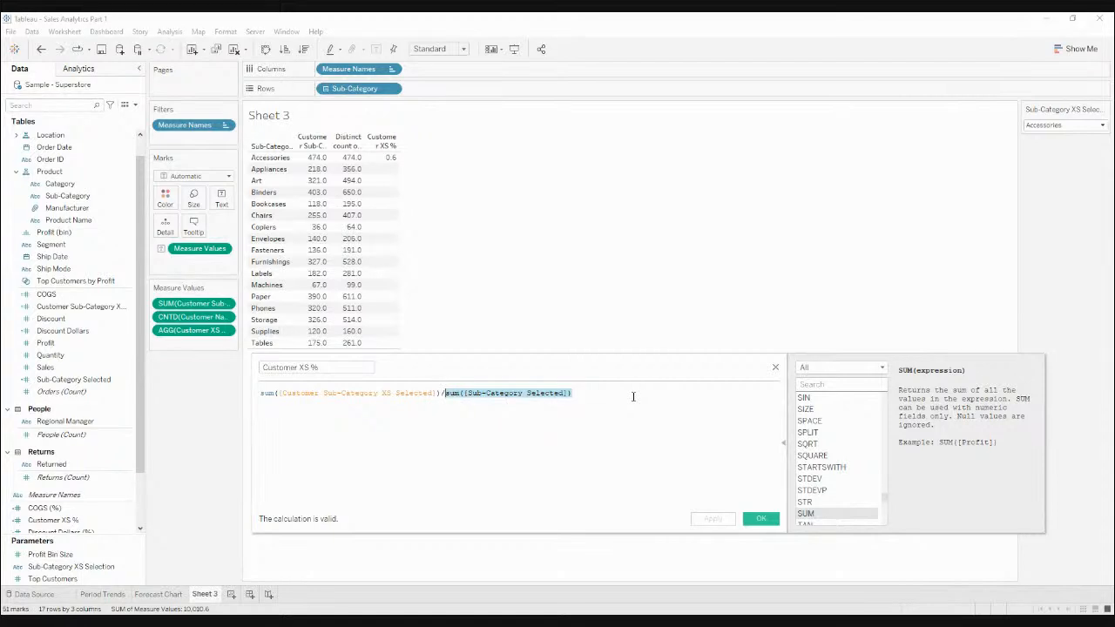
pyautogui.press('BackSpace')
pyautogui.click(728, 520)
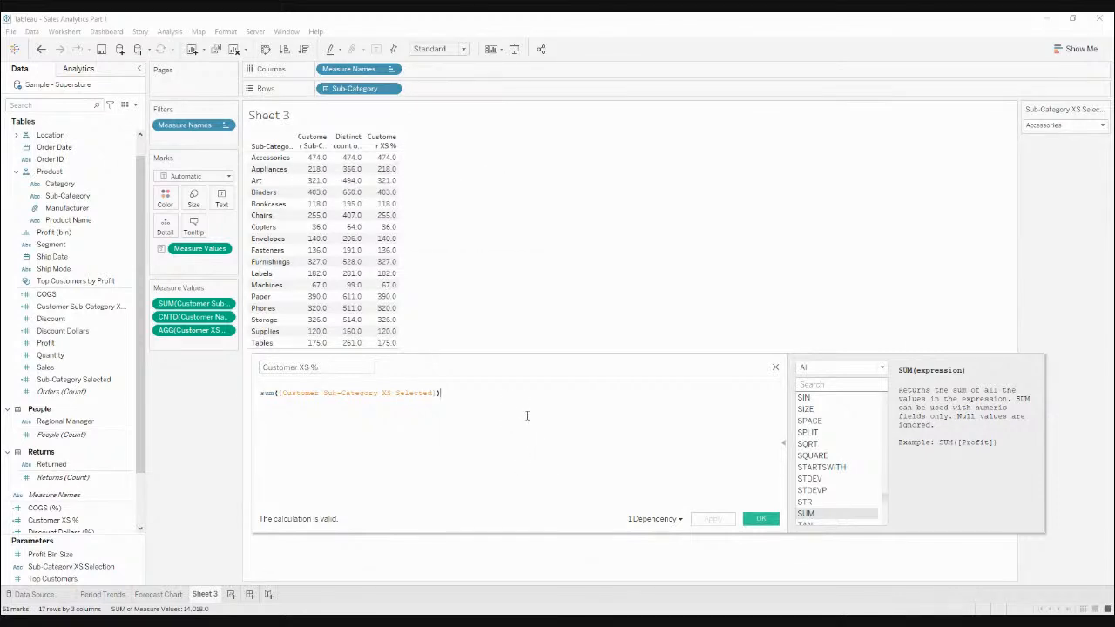
# Step: Divide the Customer XS % formula by { FIXED :sum([Customer Sub-Category XS Selected])} placed on a second line
pyautogui.write('/')
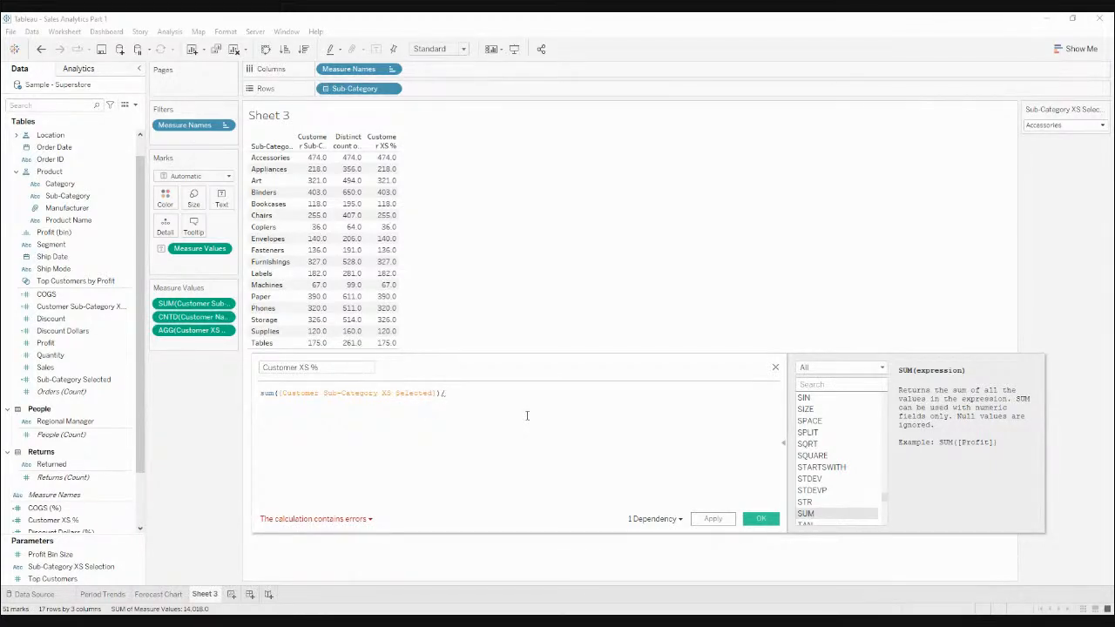
pyautogui.press('Return')
pyautogui.write('fix')
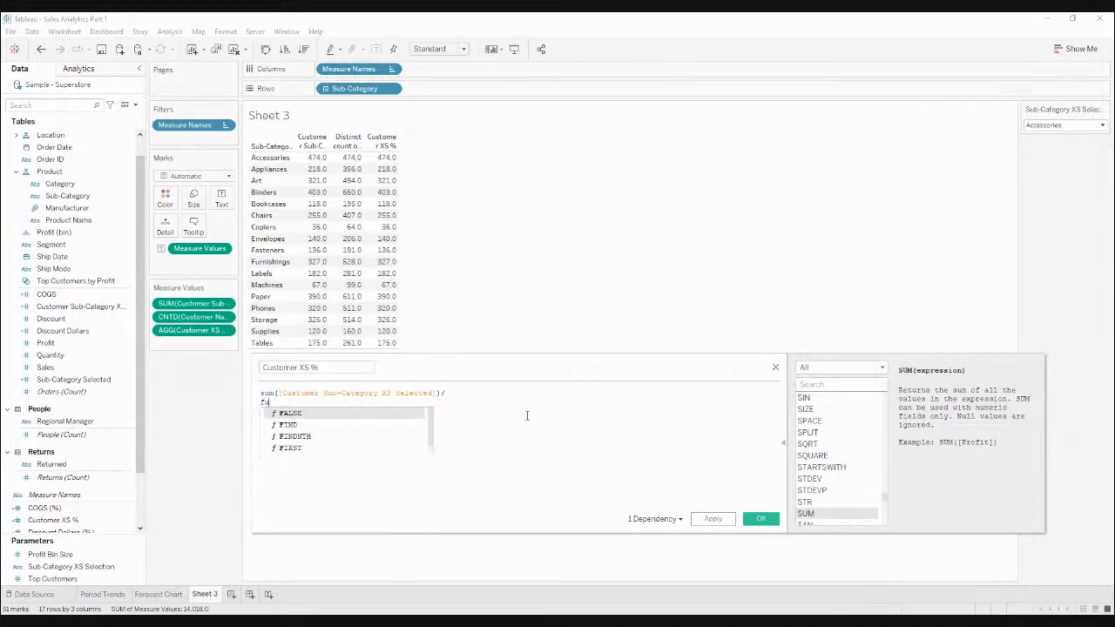
pyautogui.write('e')
pyautogui.press('Return')
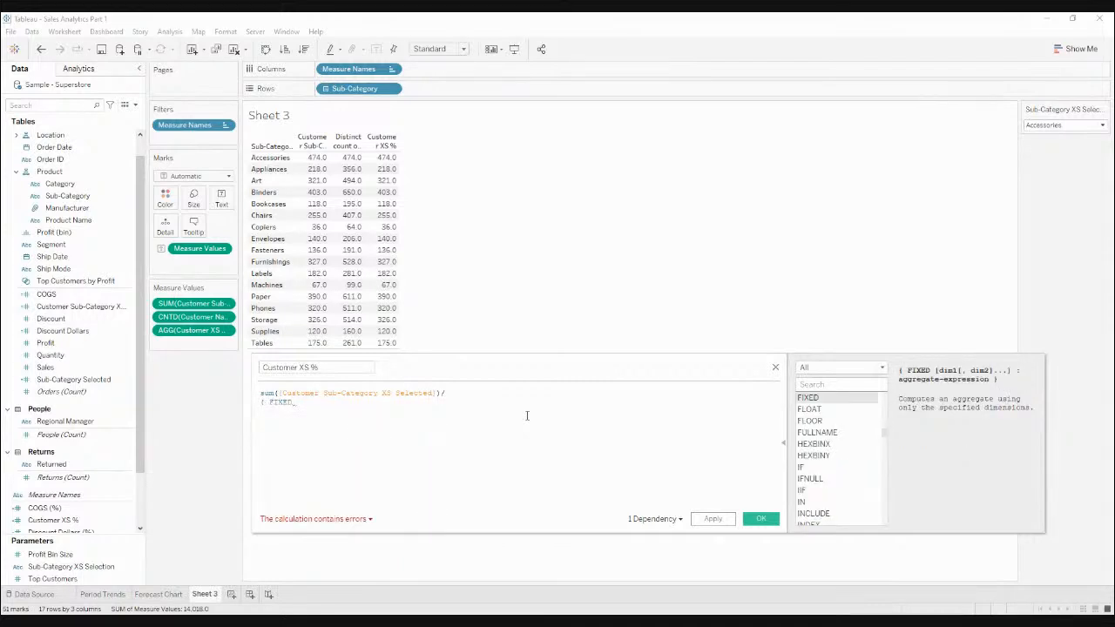
pyautogui.write(':s')
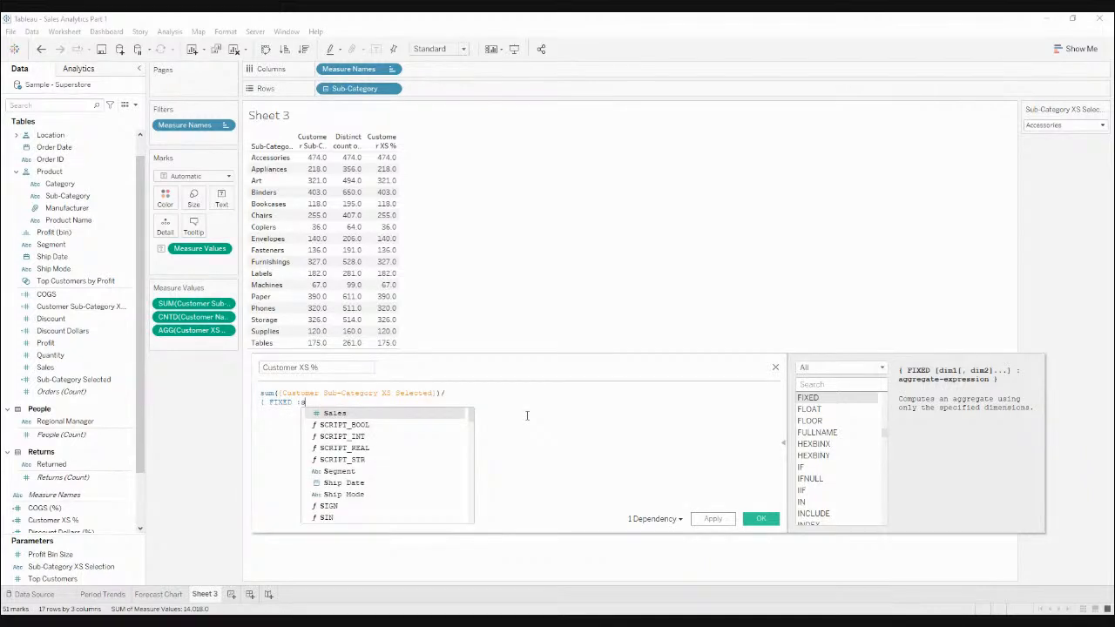
pyautogui.write('um(su')
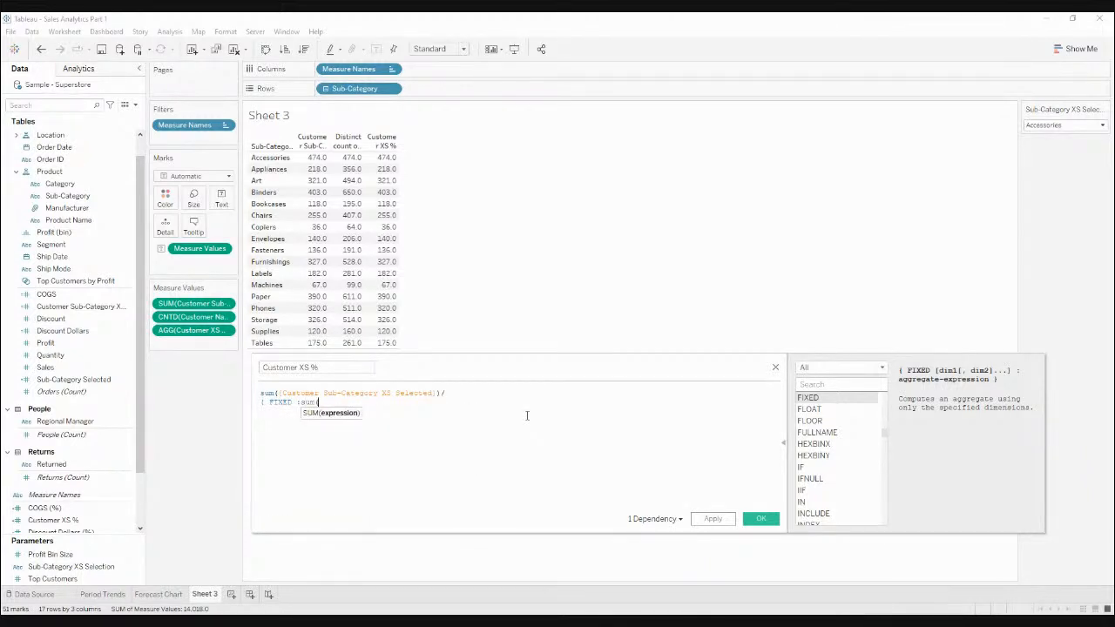
pyautogui.press('BackSpace')
pyautogui.press('BackSpace')
pyautogui.write('cus')
pyautogui.press('Down')
pyautogui.press('Return')
pyautogui.write(')')
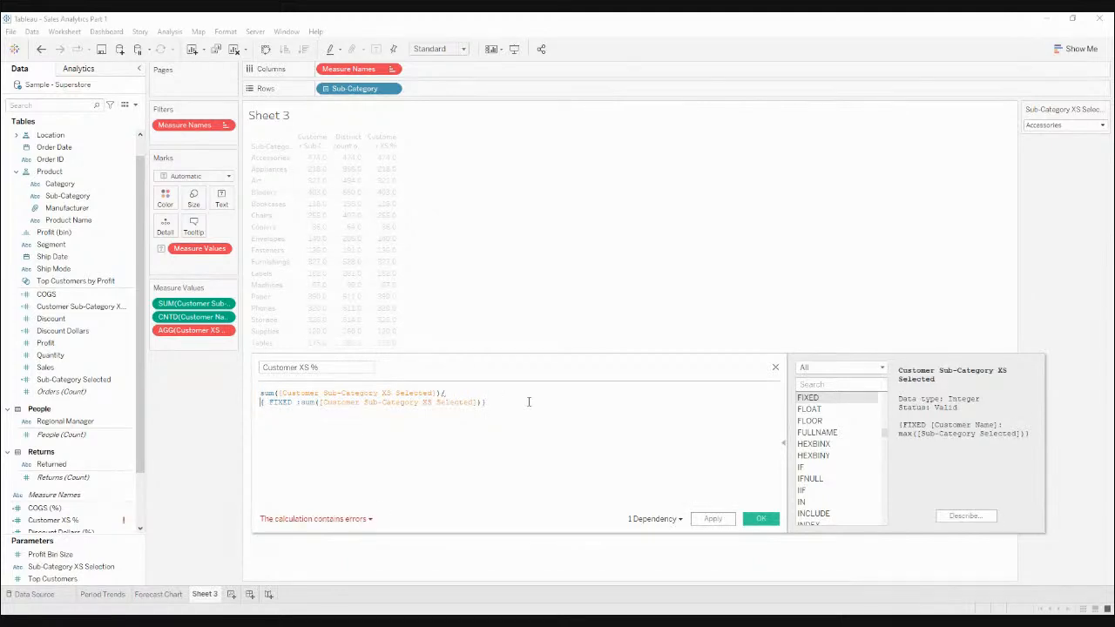
# Step: Wrap the FIXED expression in the Customer XS % divisor in sum( ) and save the calculation
pyautogui.write('sum(')
pyautogui.write(')')
pyautogui.press('BackSpace')
pyautogui.write(')')
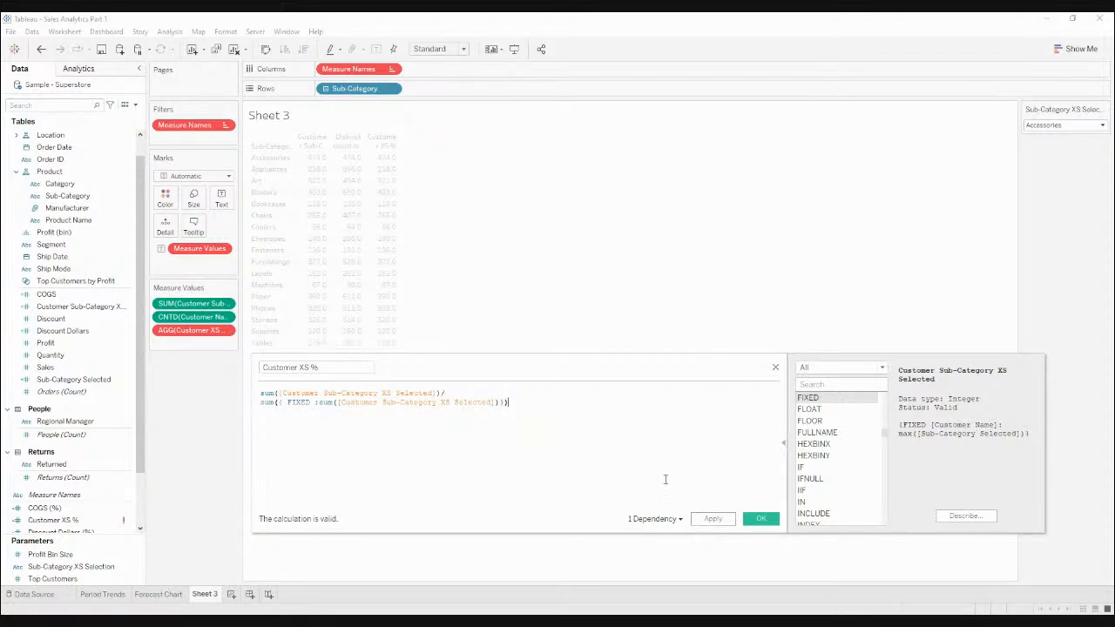
pyautogui.click(723, 519)
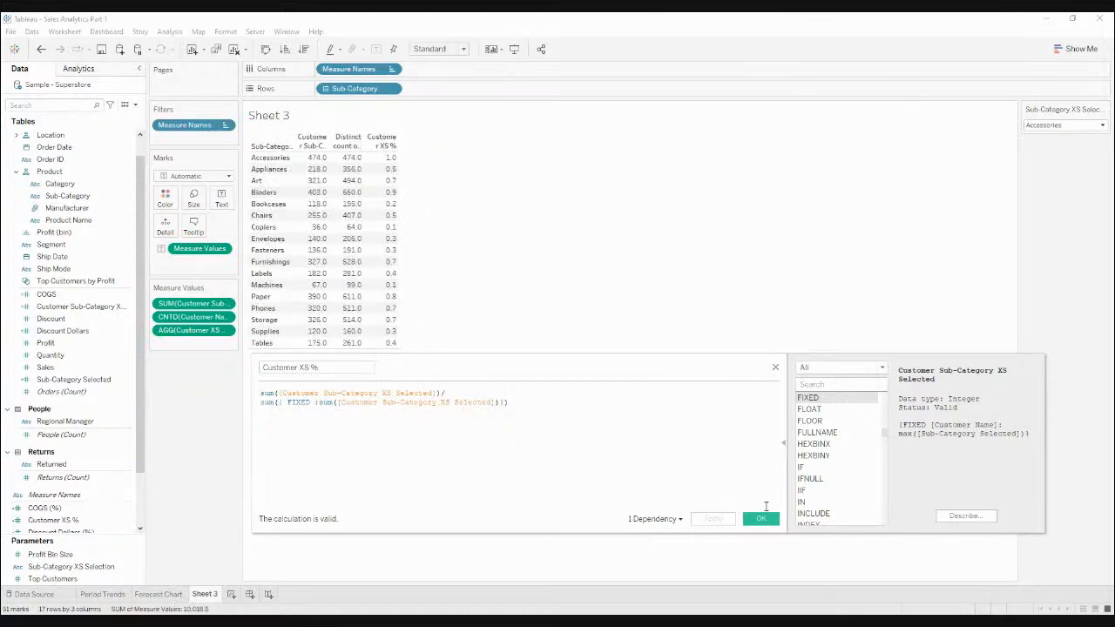
pyautogui.click(762, 517)
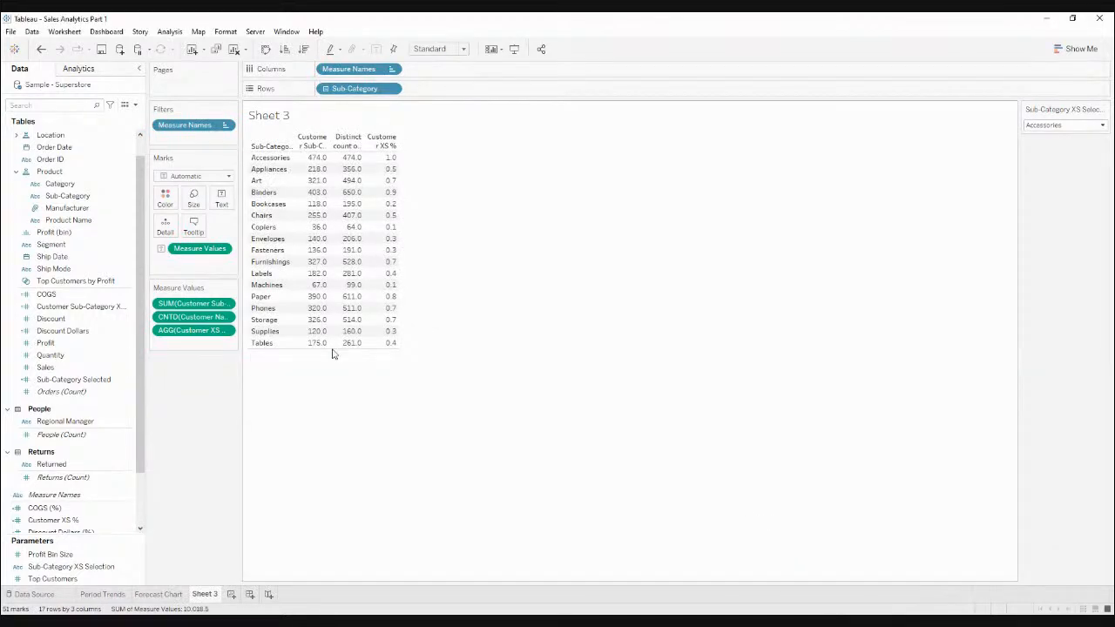
# Step: Set the default number format of Customer XS % to Percentage with one decimal place
pyautogui.click(70, 219)
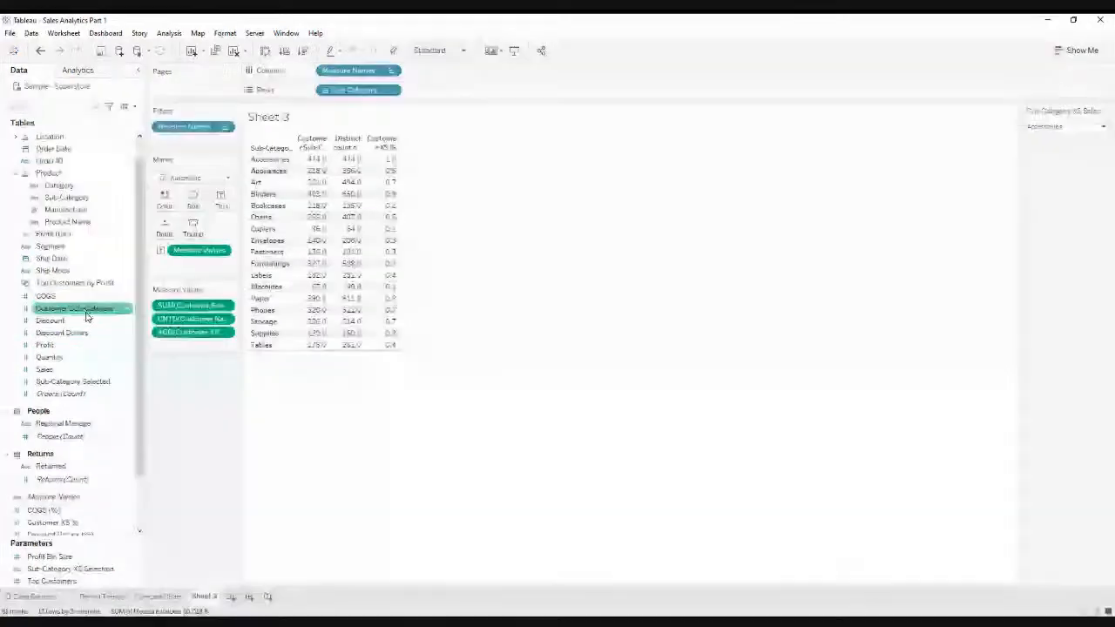
pyautogui.scroll(-2, 85, 317)
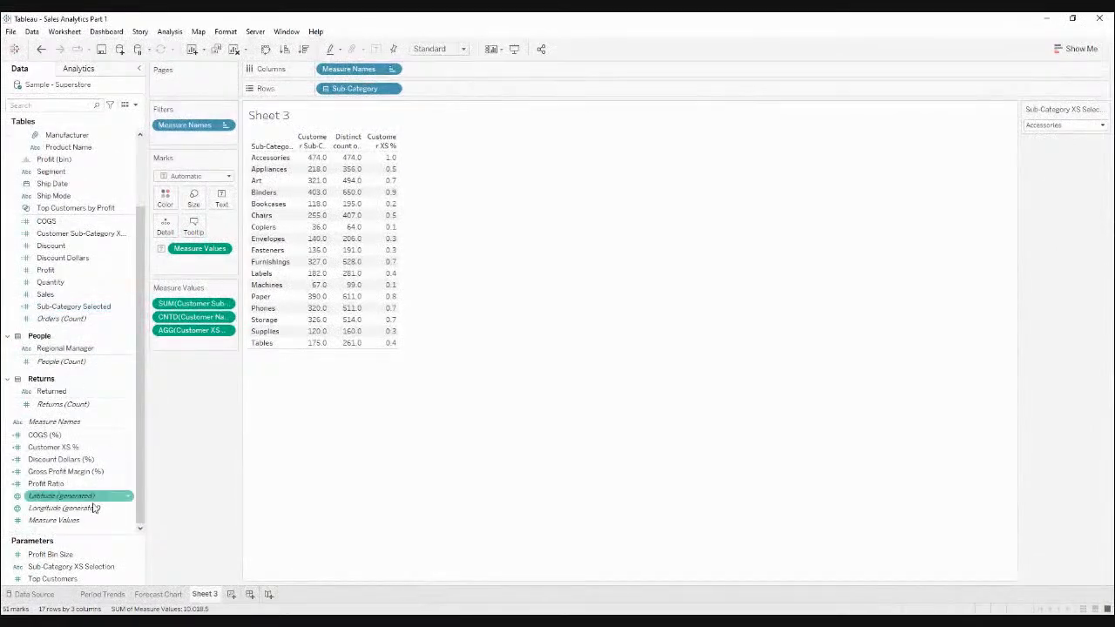
pyautogui.rightClick(58, 453)
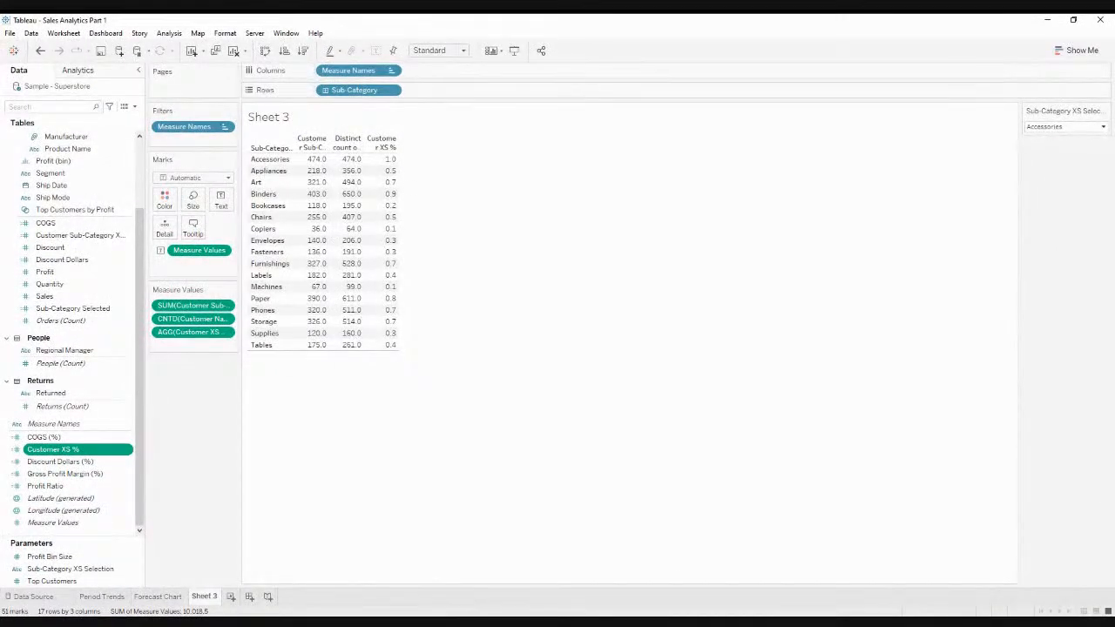
pyautogui.click(221, 414)
pyautogui.click(451, 296)
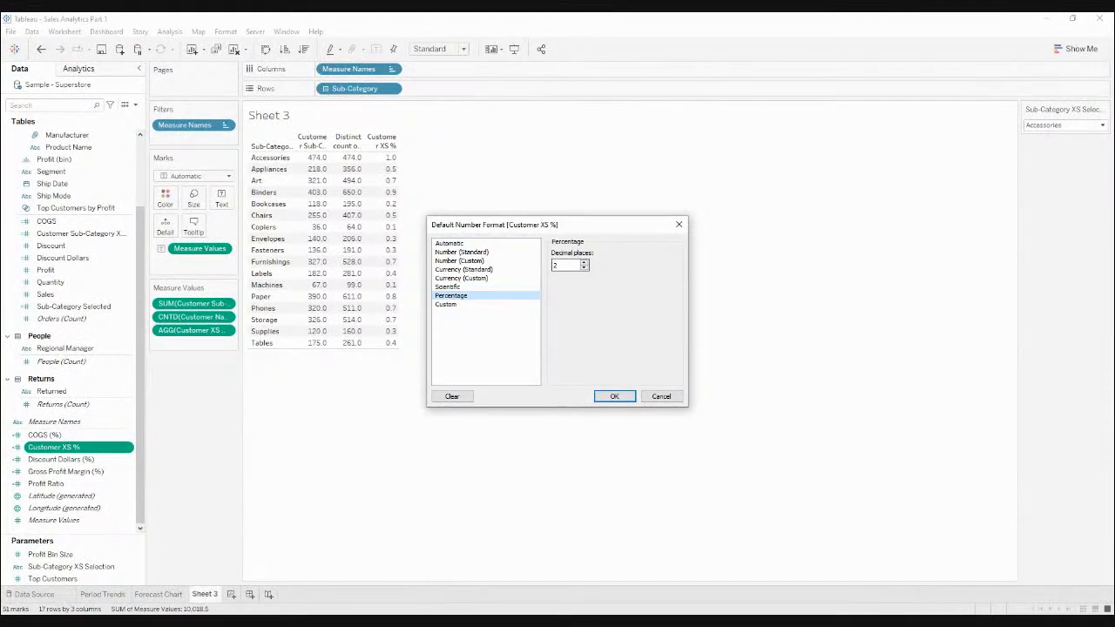
pyautogui.click(614, 396)
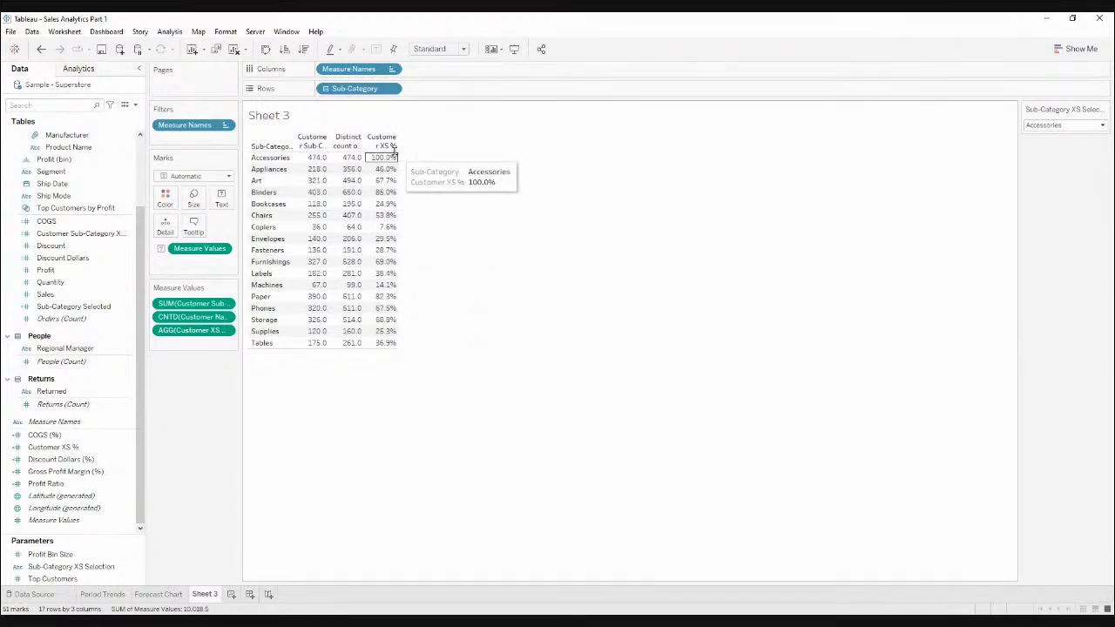
# Step: Remove the distinct count of Customer Name from the table and place Customer XS % ahead of Customer Sub-Category XS Selected
pyautogui.moveTo(391, 230)
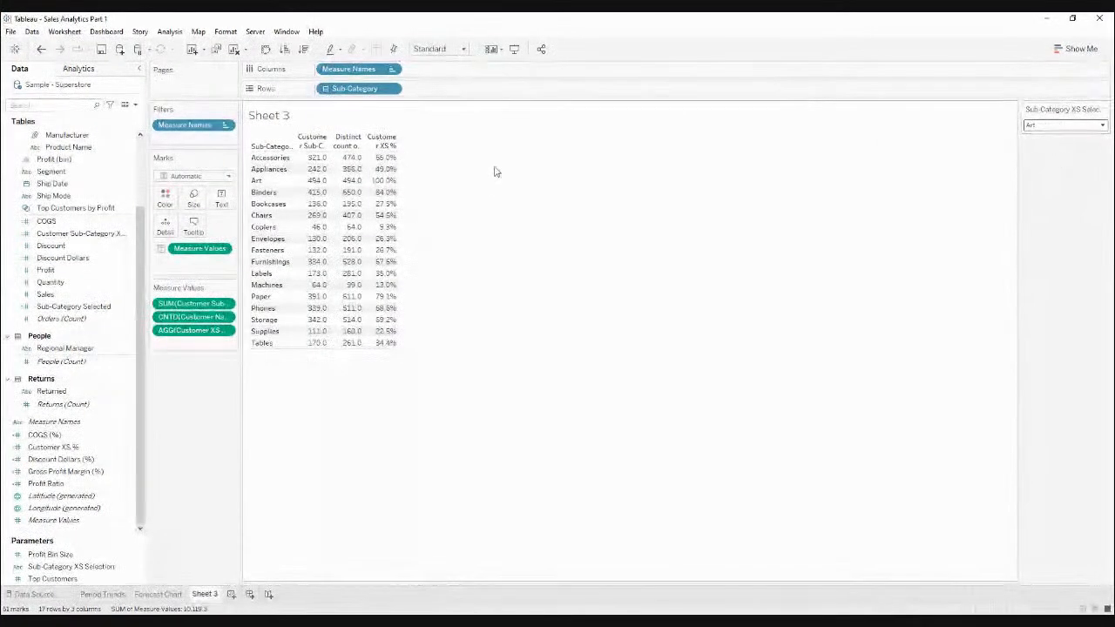
pyautogui.moveTo(391, 230)
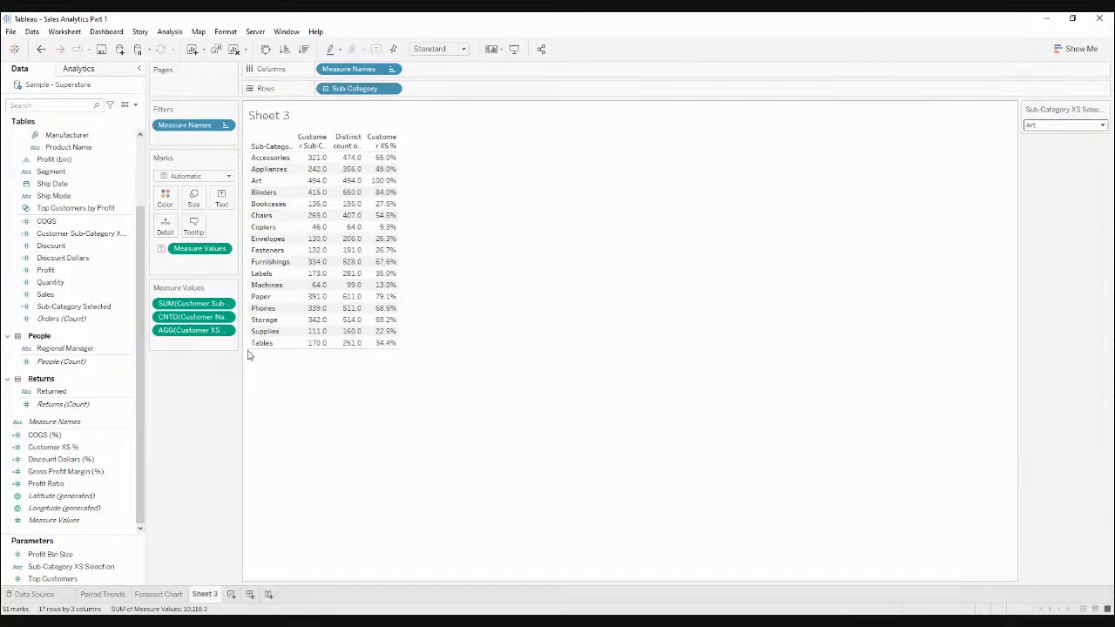
pyautogui.moveTo(200, 317); pyautogui.dragTo(191, 410)
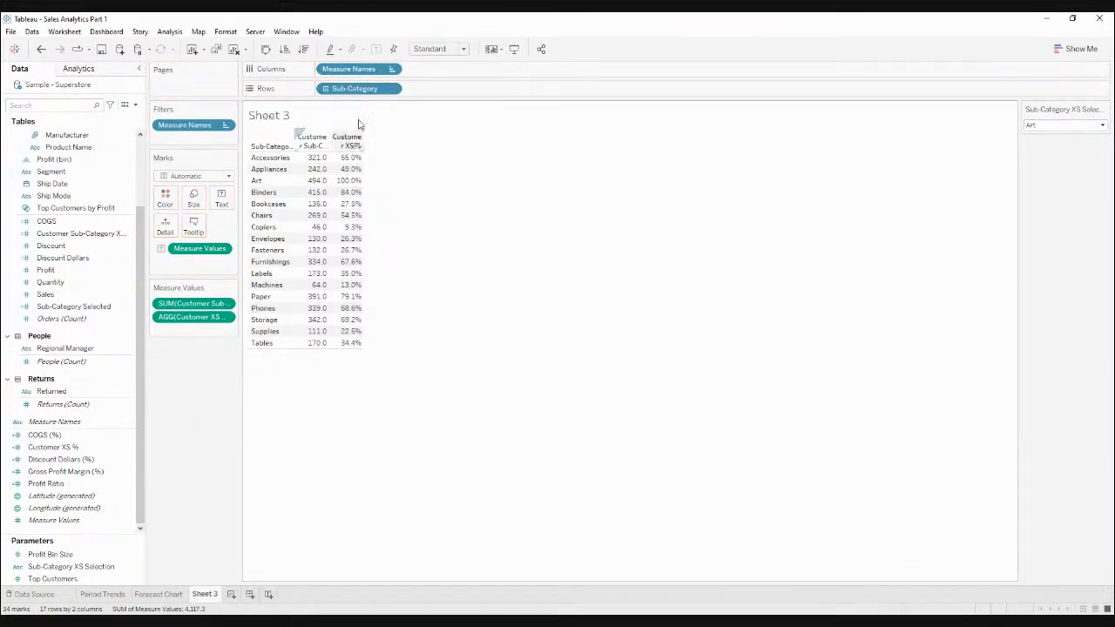
pyautogui.moveTo(210, 304); pyautogui.dragTo(215, 324)
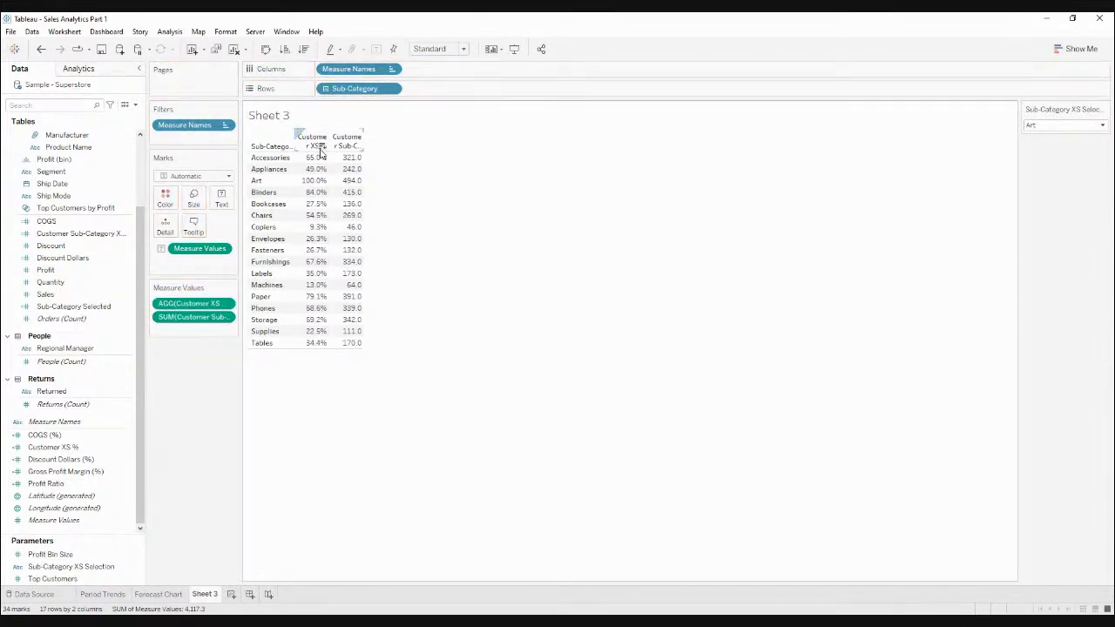
# Step: Color the table cells as squares by Customer XS %, using the reversed Orange-Blue Diverging palette
pyautogui.moveTo(206, 310); pyautogui.dragTo(174, 206)
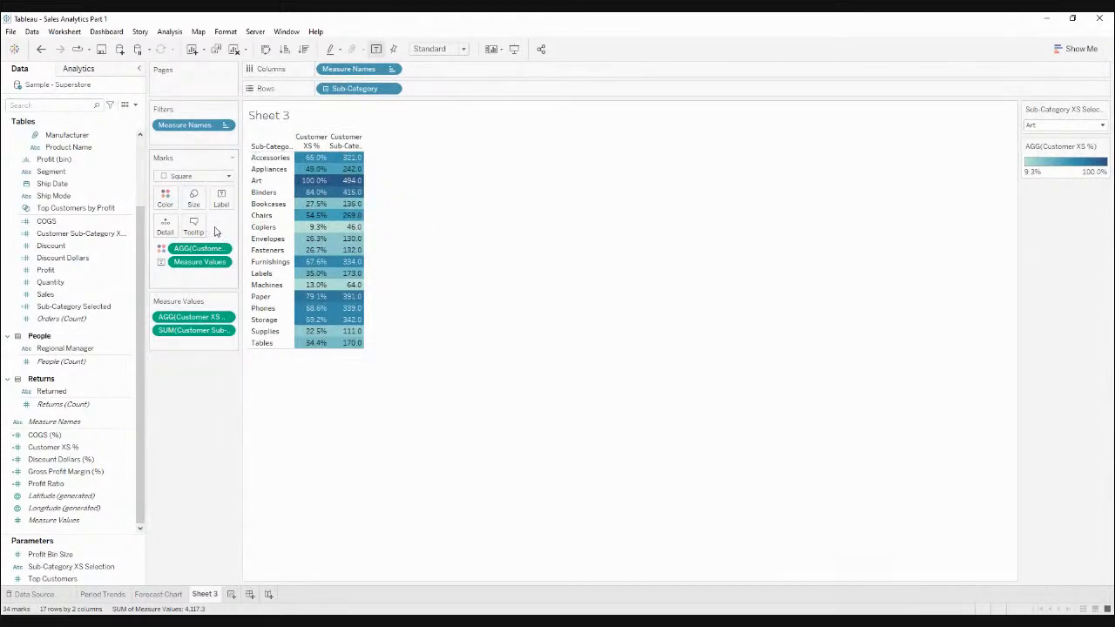
pyautogui.click(164, 198)
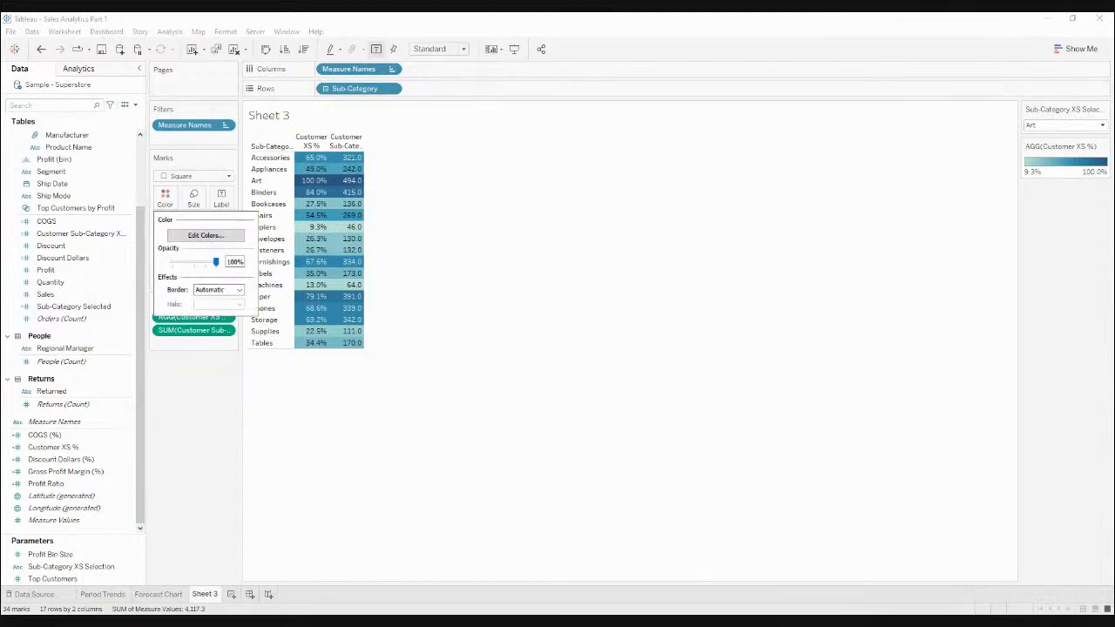
pyautogui.click(206, 236)
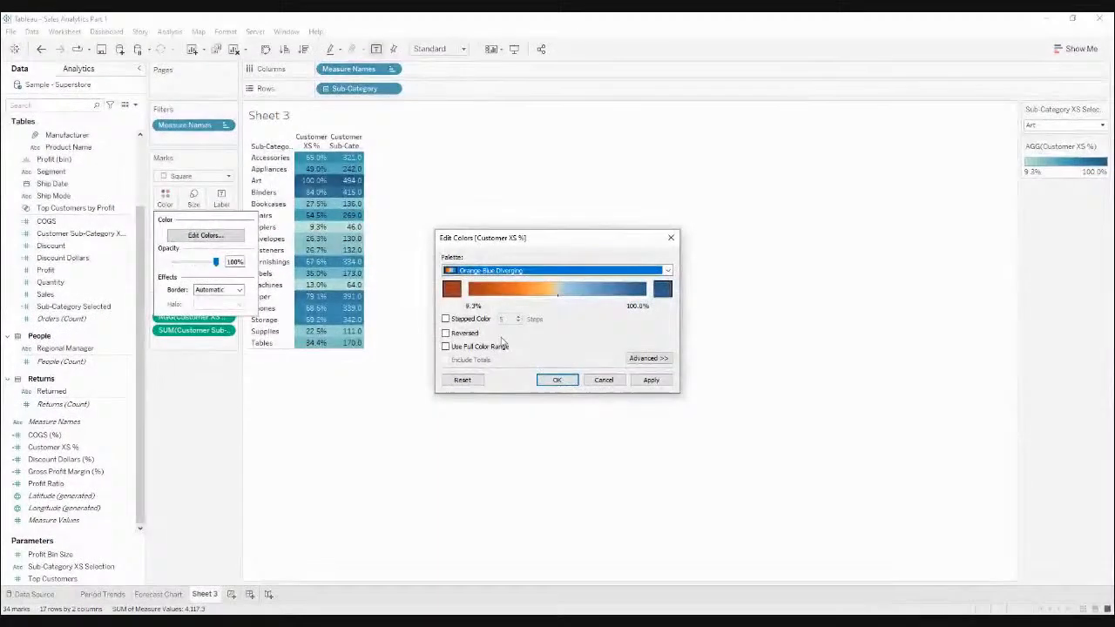
pyautogui.click(476, 333)
pyautogui.click(650, 382)
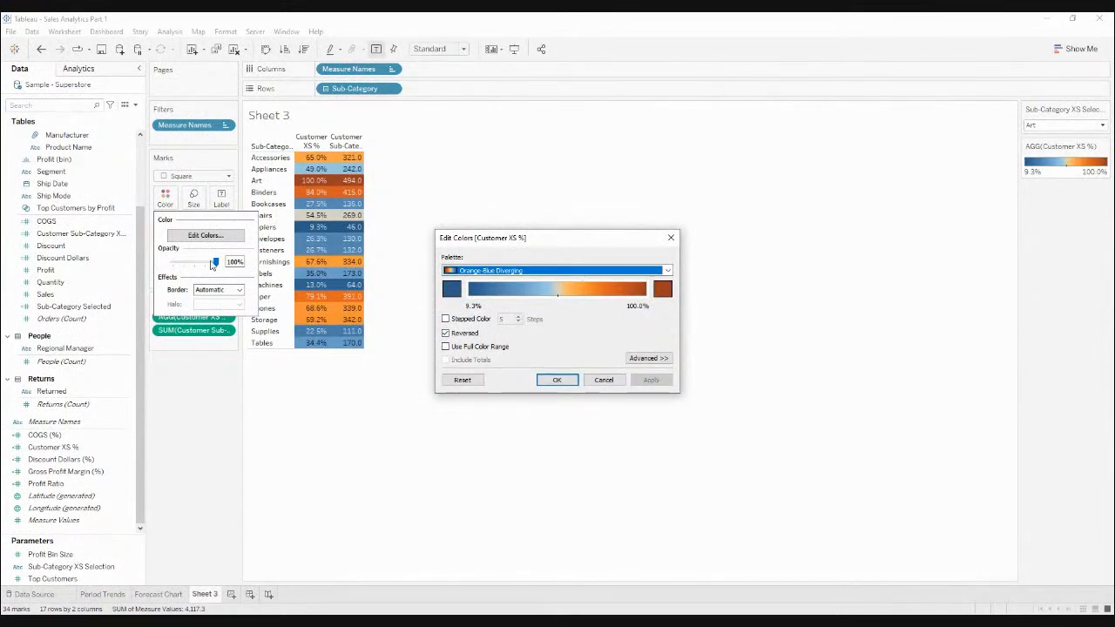
pyautogui.click(557, 380)
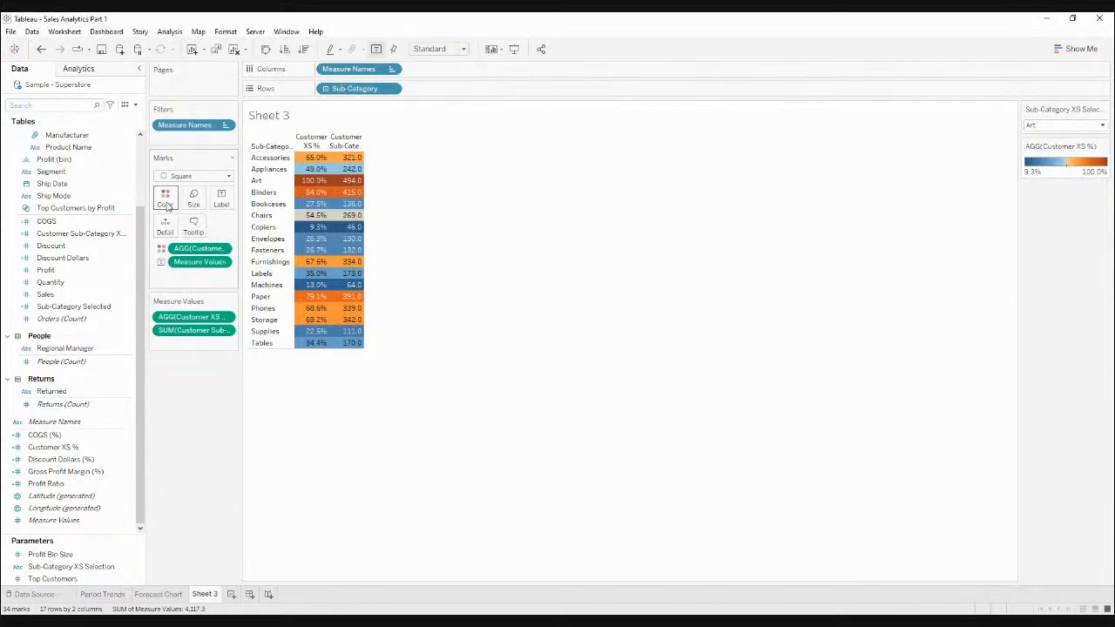
# Step: Set the opacity of the cell colors to 50%
pyautogui.click(232, 261)
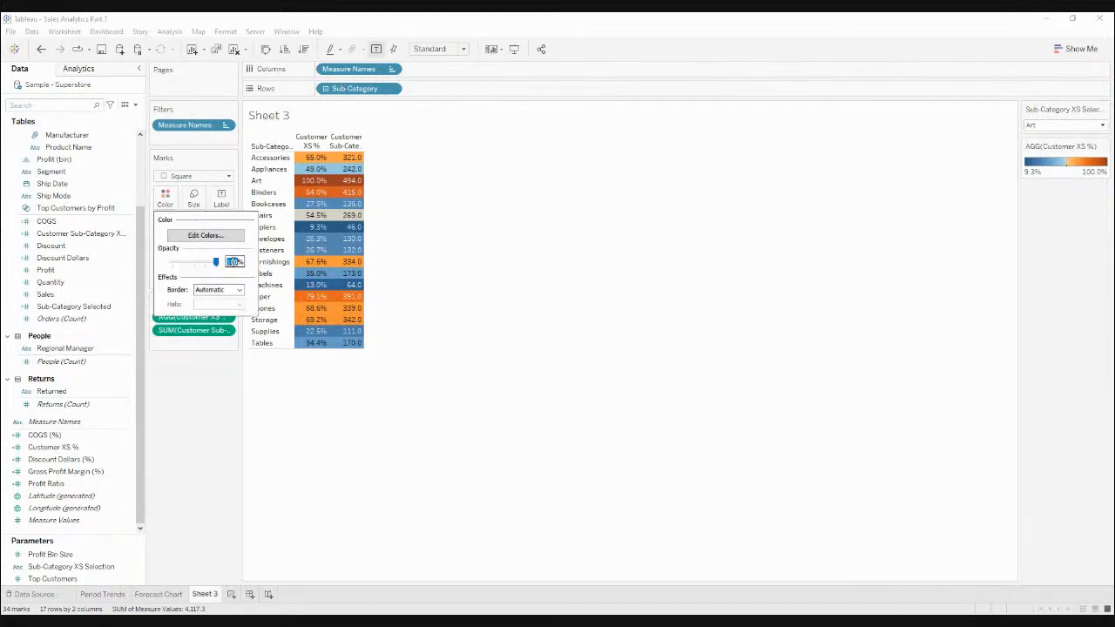
pyautogui.press('Return')
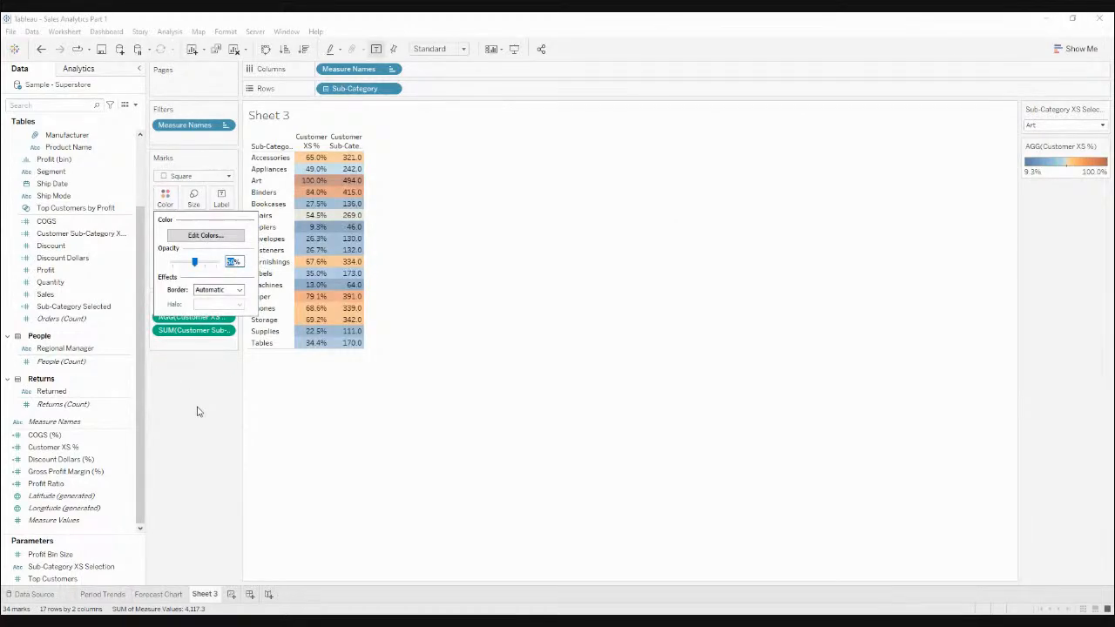
pyautogui.click(197, 410)
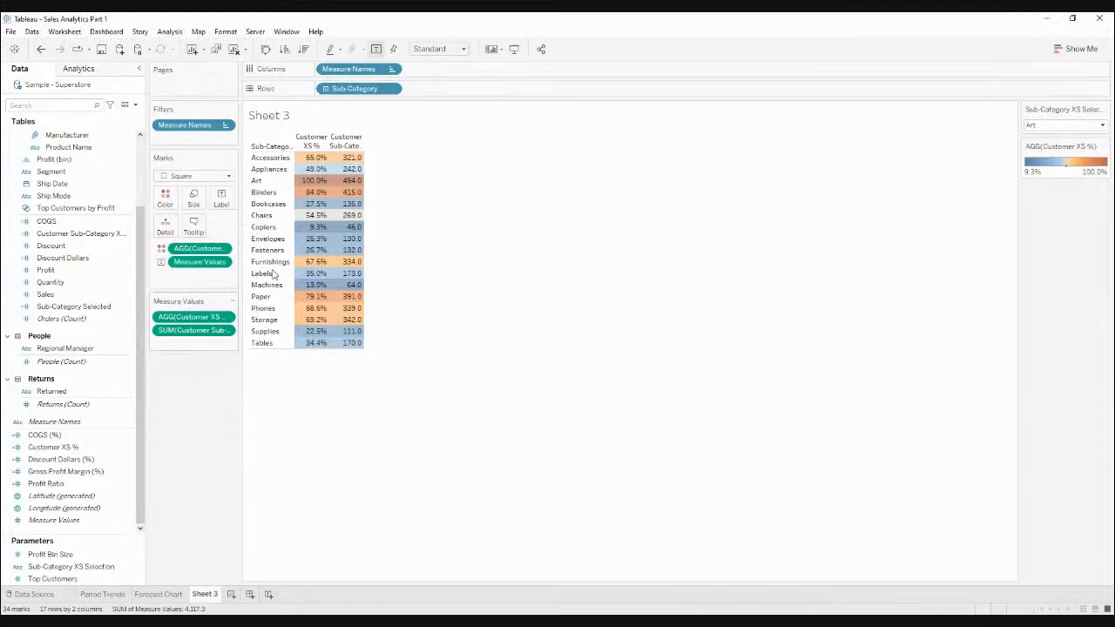
pyautogui.click(438, 49)
pyautogui.click(429, 76)
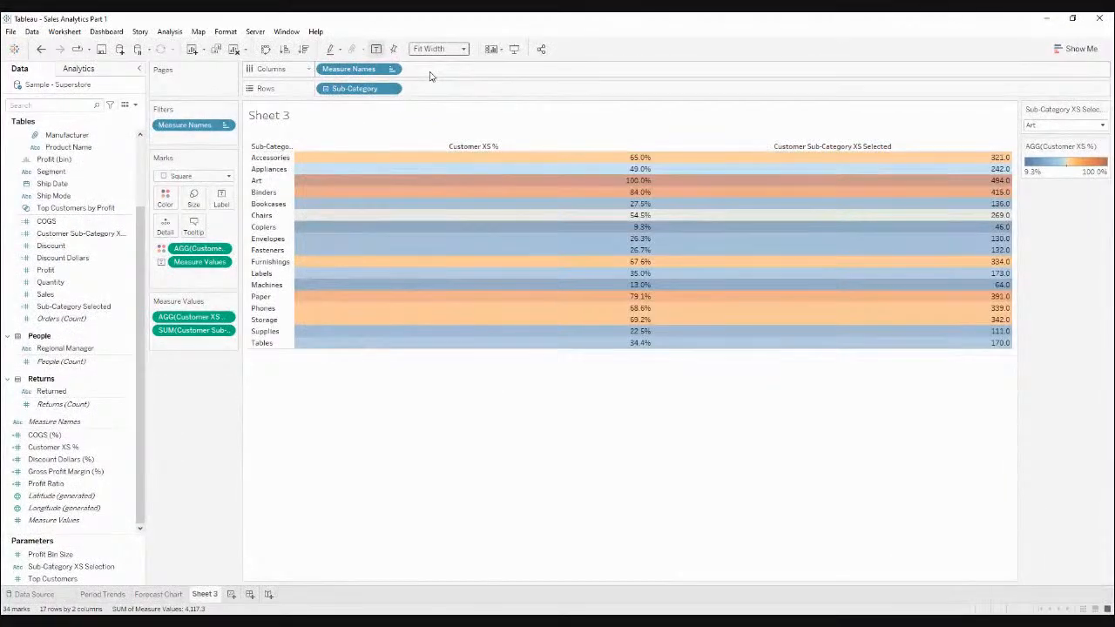
pyautogui.hotkey('ctrl', 'z')
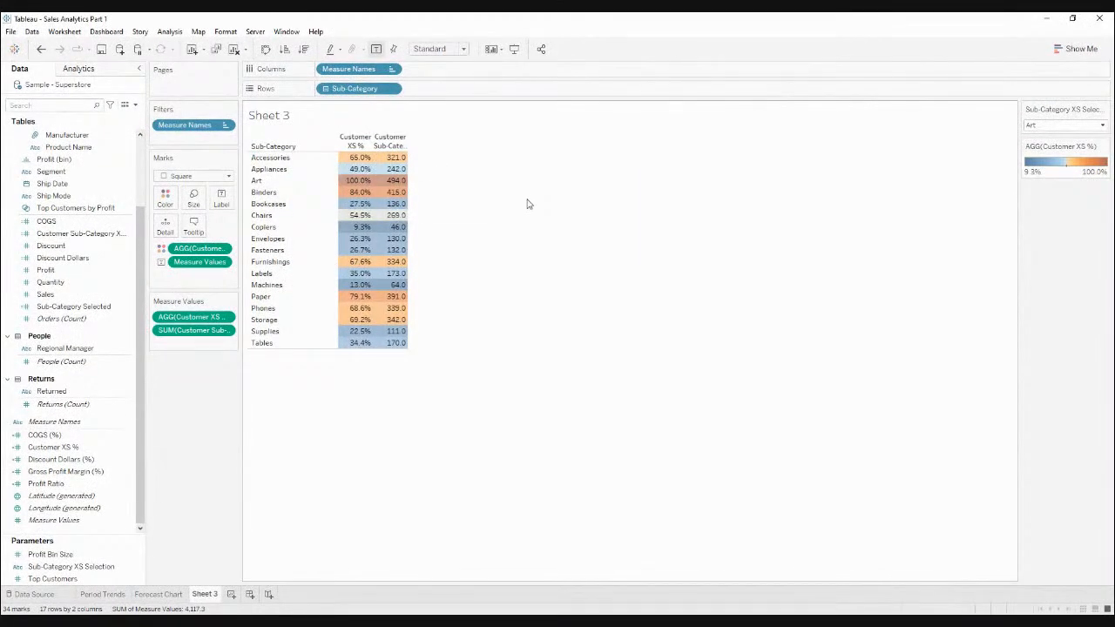
# Step: Sort the sub-categories in descending order by Customer XS %, narrow the Sub-Category column, and widen the measure columns
pyautogui.click(367, 147)
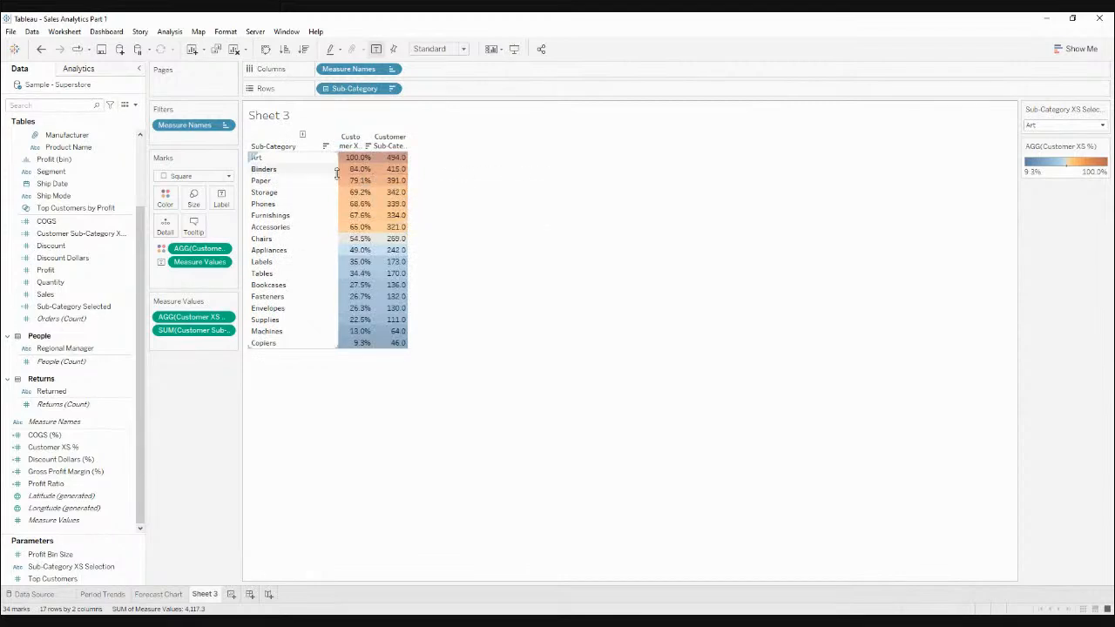
pyautogui.moveTo(336, 174); pyautogui.dragTo(311, 193)
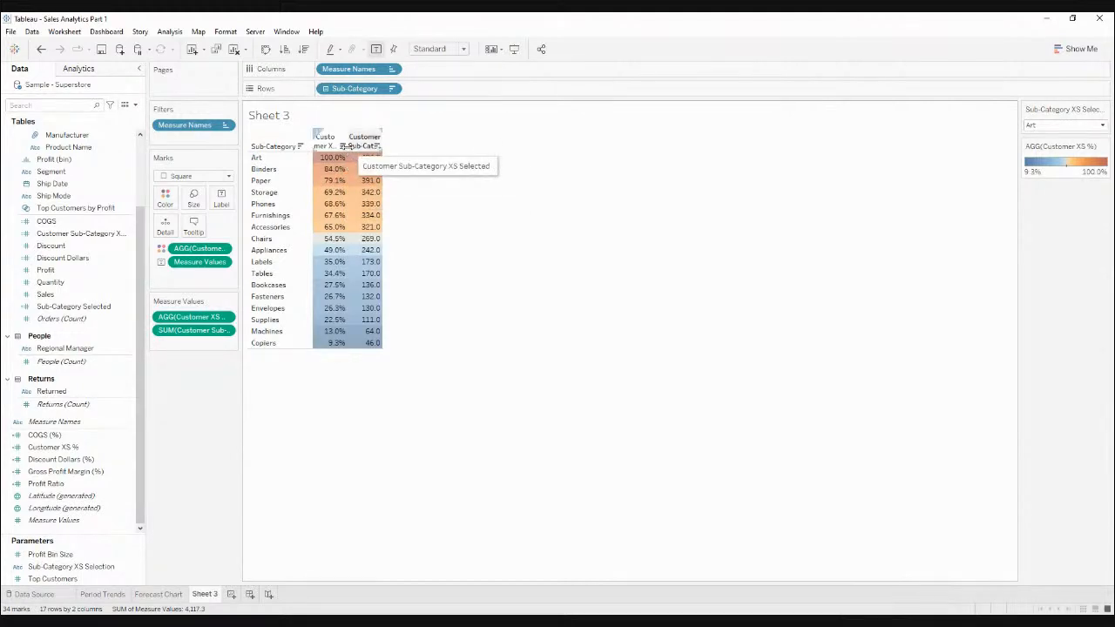
pyautogui.moveTo(346, 146); pyautogui.dragTo(374, 146)
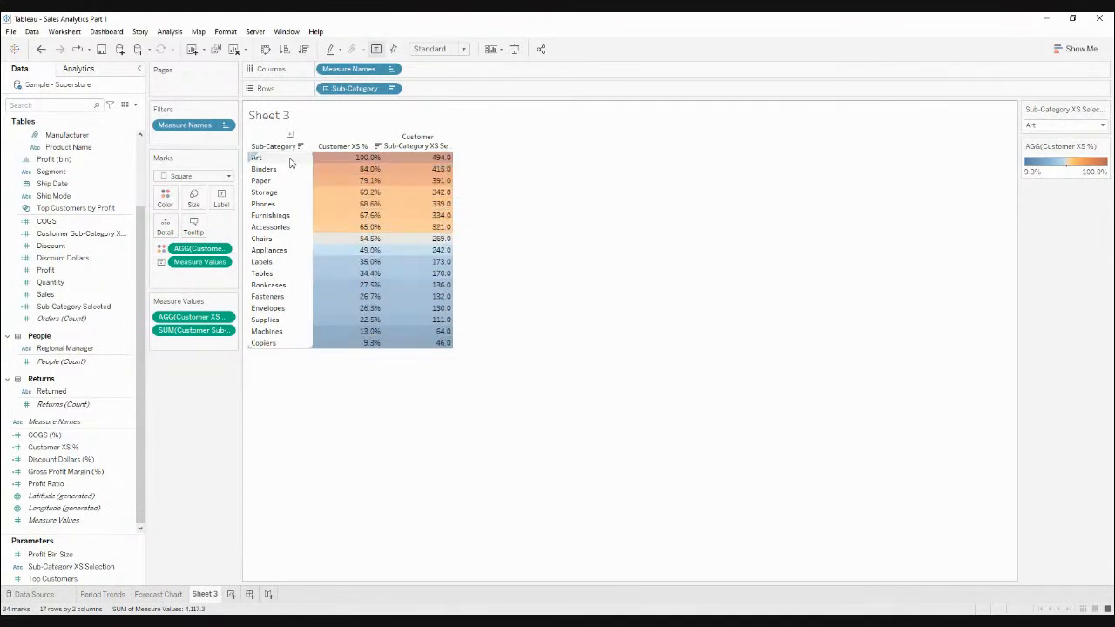
pyautogui.moveTo(312, 160); pyautogui.dragTo(308, 160)
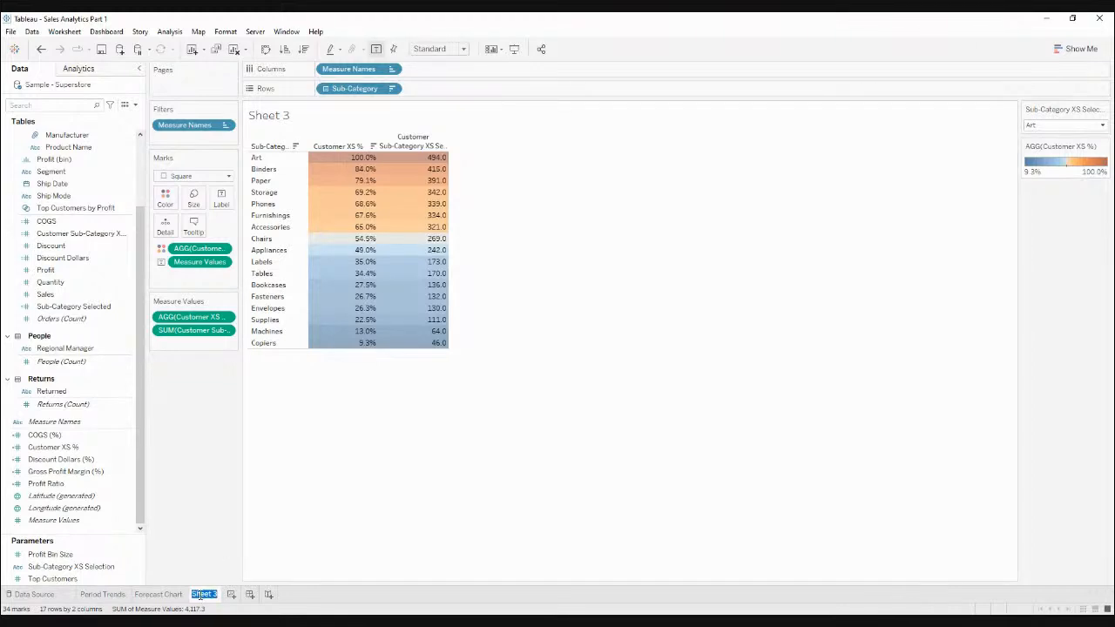
# Step: Rename the sheet Cross Sell Analysis and set its title to "<Sheet Name> for <Parameters.Sub-Category XS Selection>"
pyautogui.write('Sell Analysis')
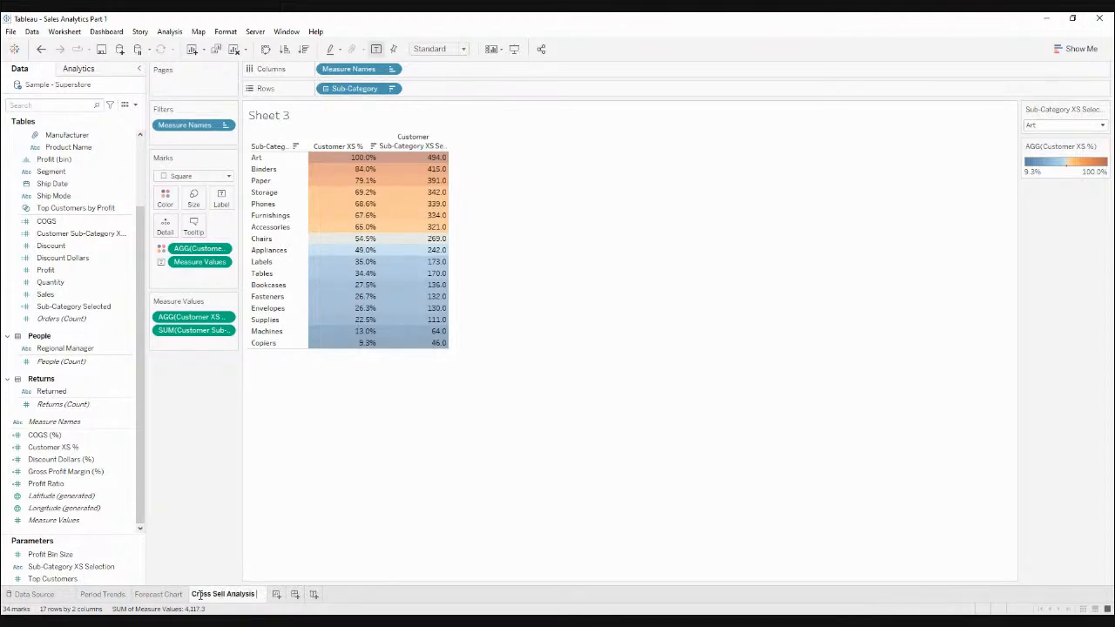
pyautogui.press('Return')
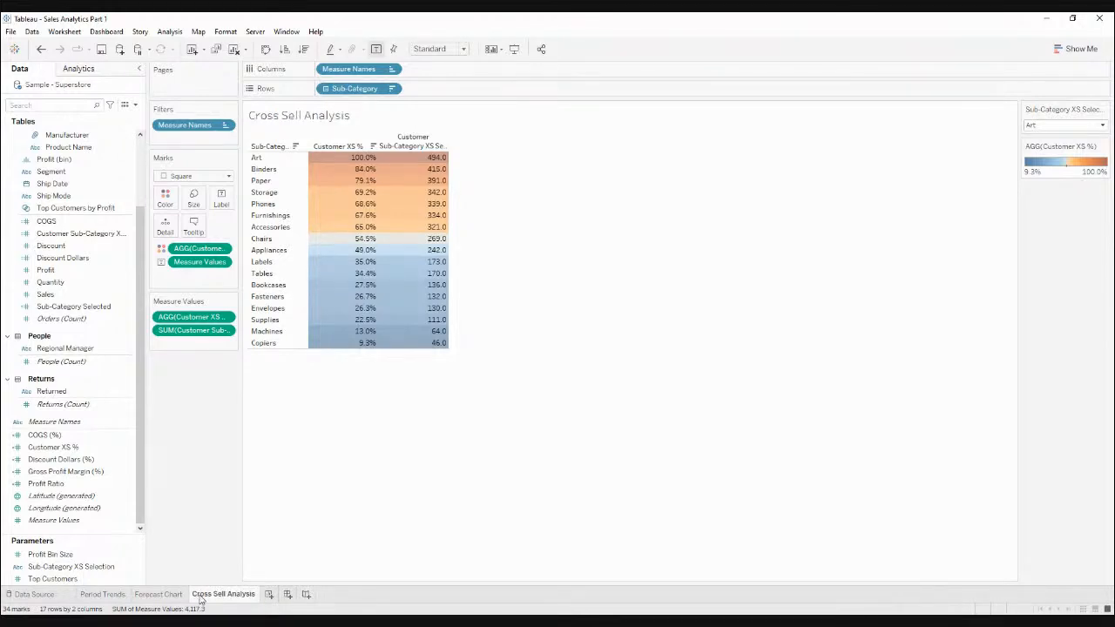
pyautogui.doubleClick(332, 121)
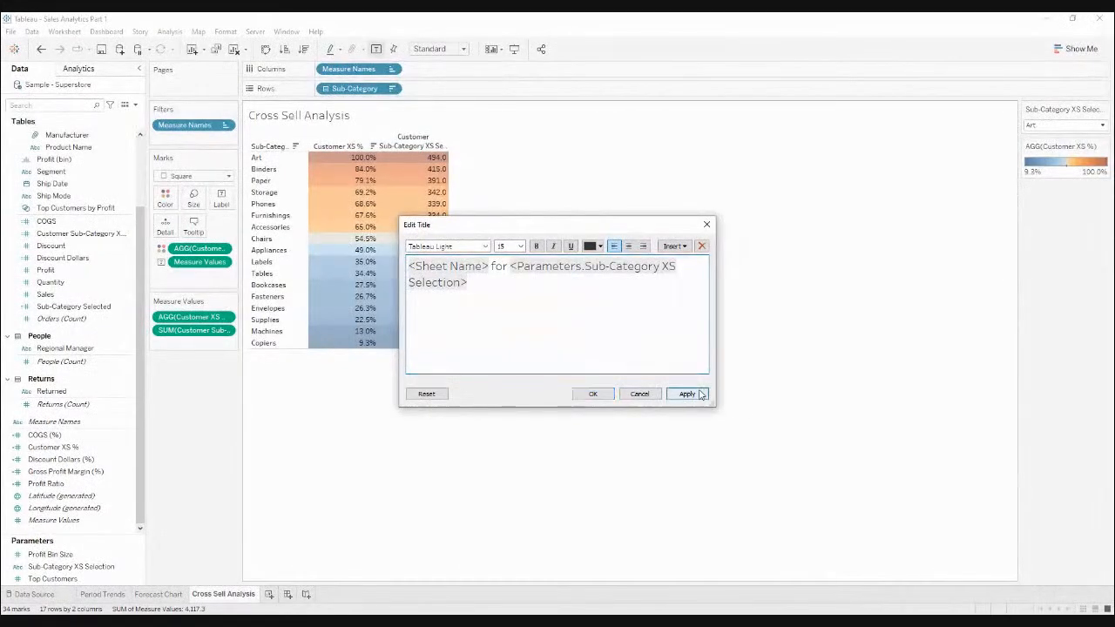
pyautogui.click(687, 393)
pyautogui.click(593, 394)
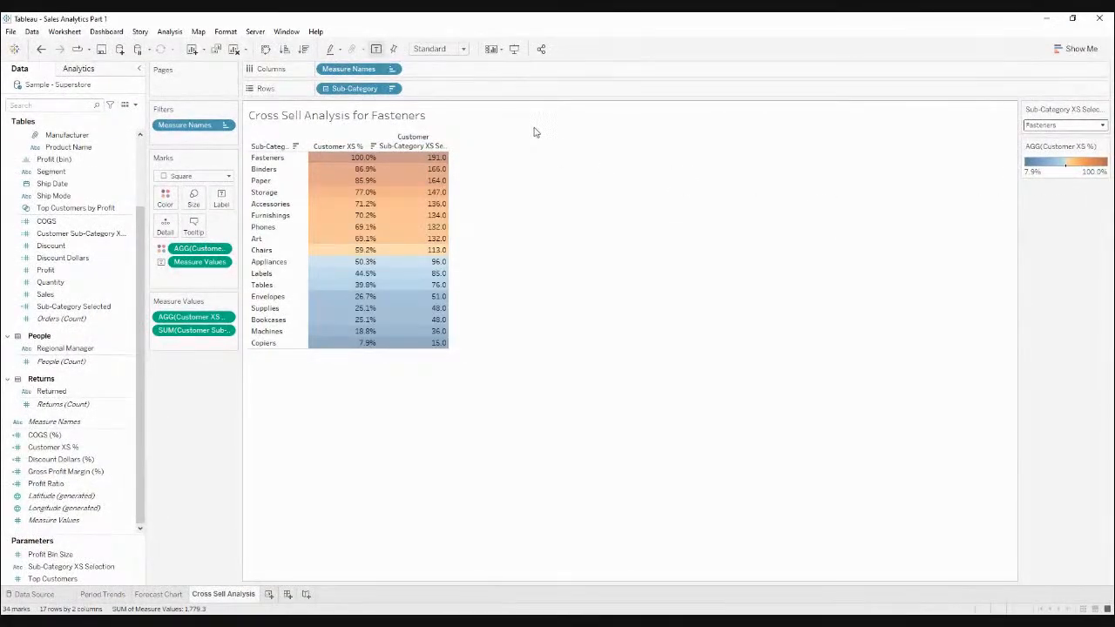
# Step: Switch the Sub-Category XS Selection parameter to Binders and finally to Copiers
pyautogui.moveTo(437, 160)
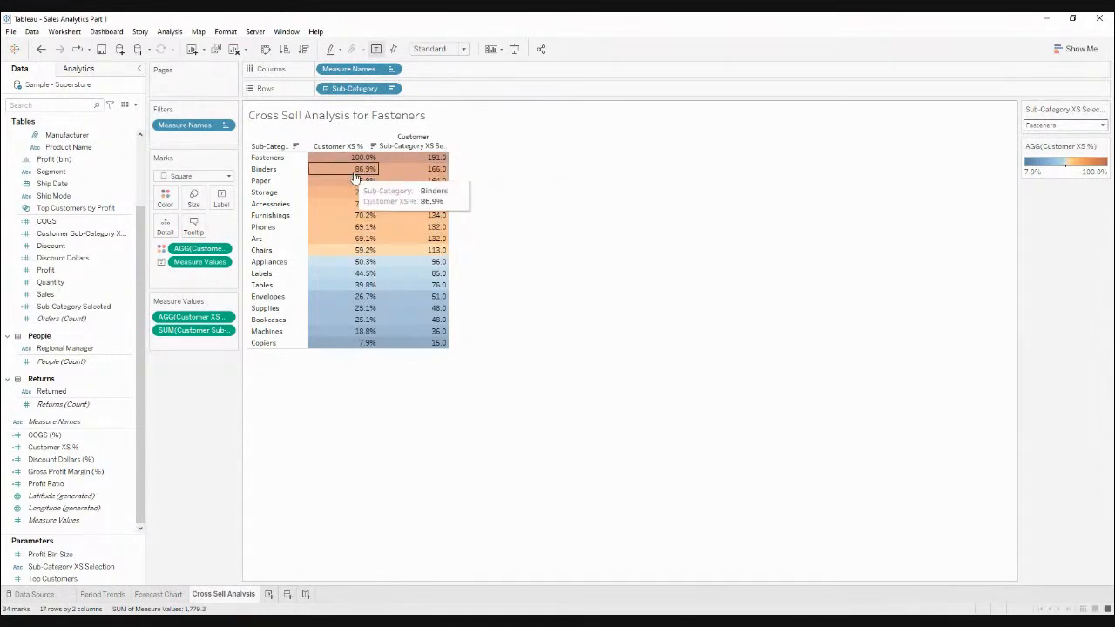
pyautogui.click(1085, 128)
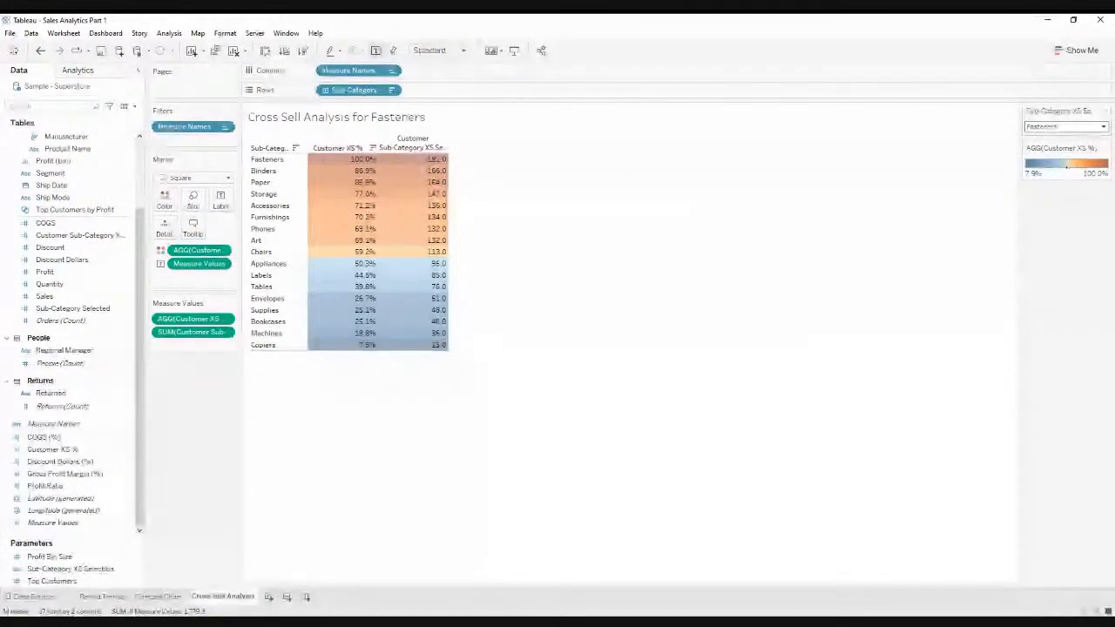
pyautogui.click(1064, 168)
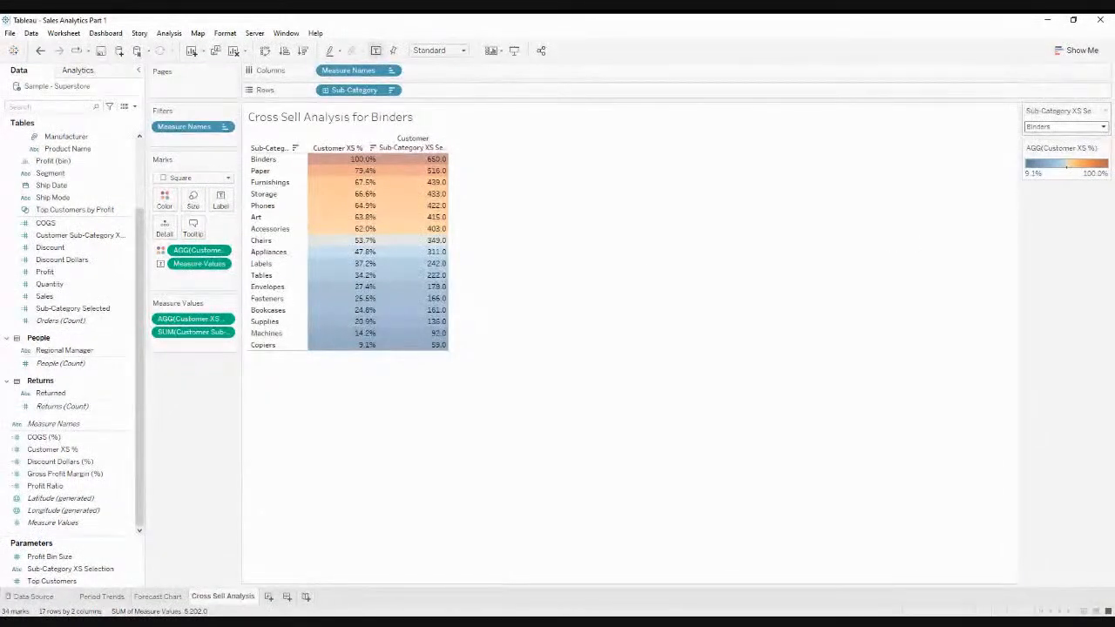
pyautogui.click(1057, 203)
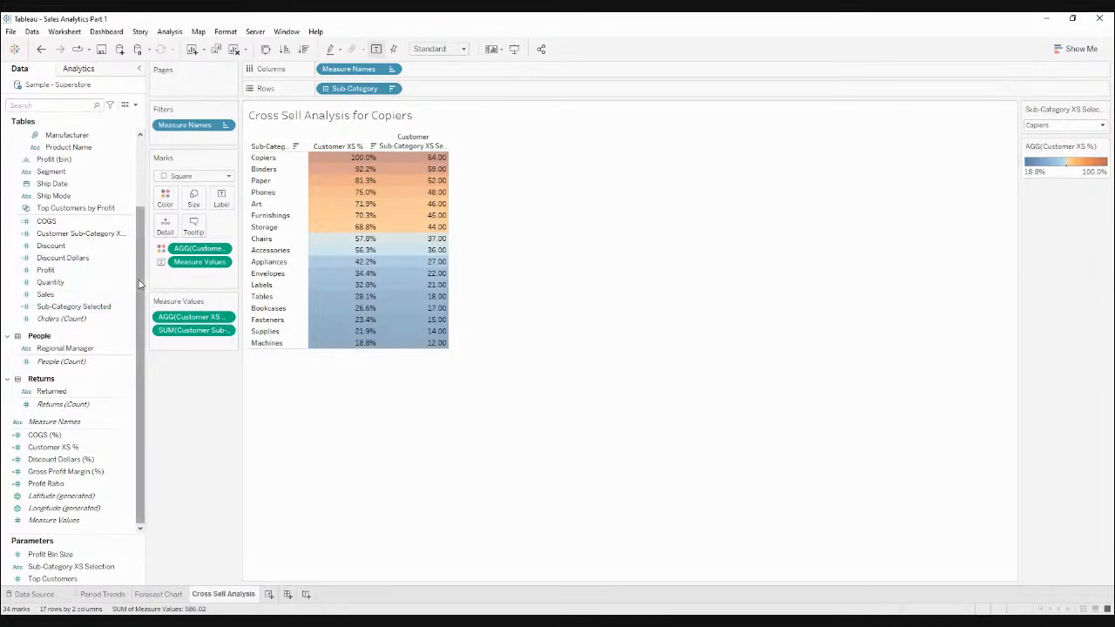
# Step: Review the formula of the Customer Sub-Category XS Selected calculated field and close it without changes
pyautogui.scroll(2, 139, 284)
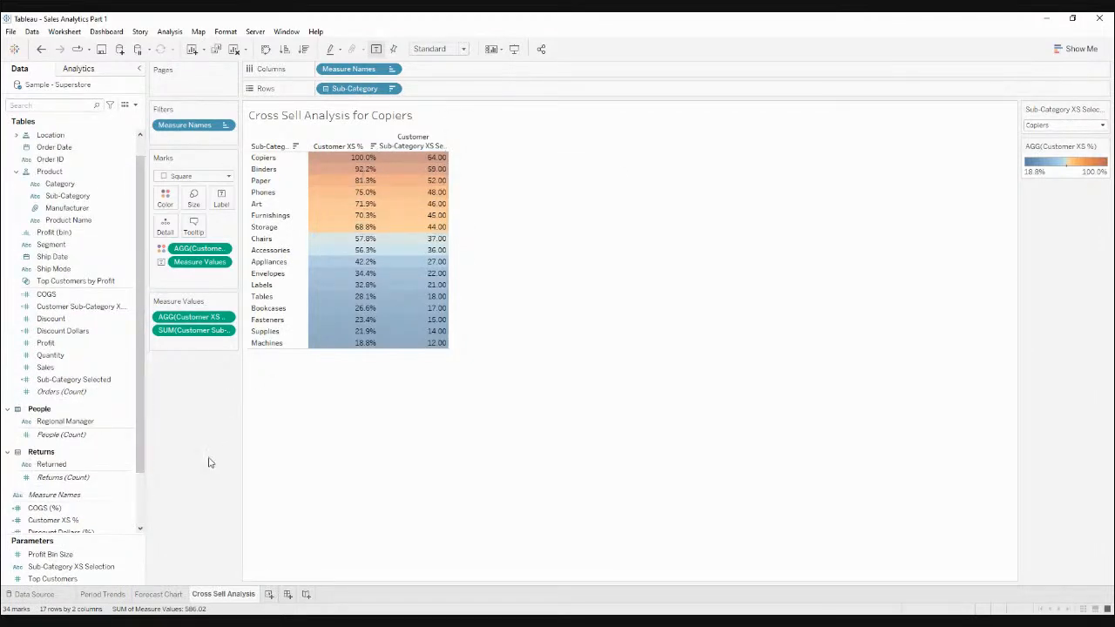
pyautogui.click(110, 312)
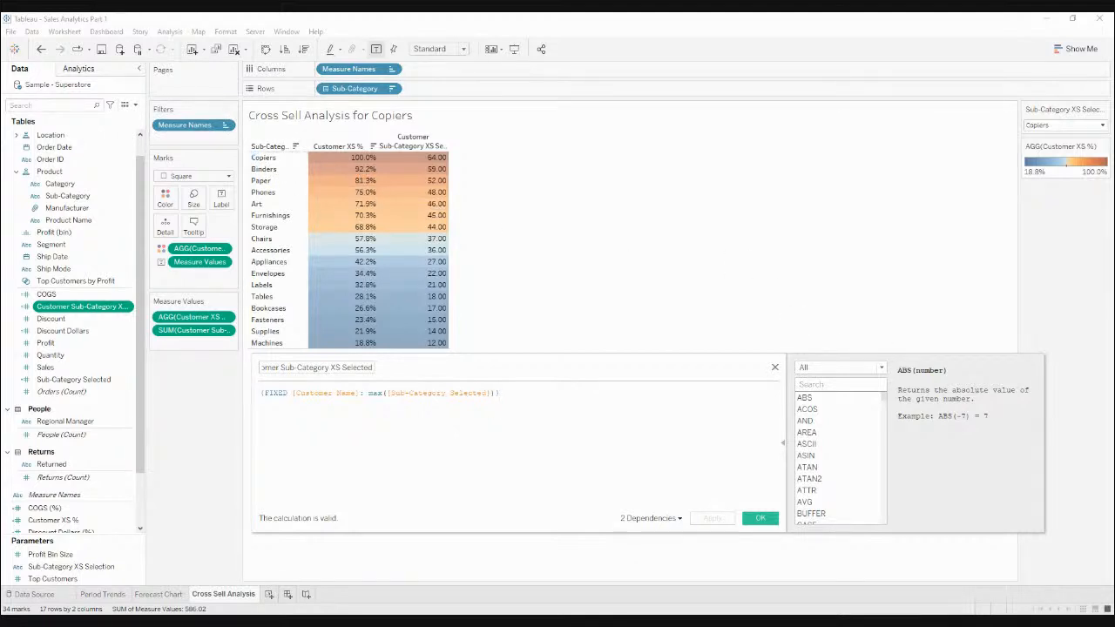
pyautogui.press('Escape')
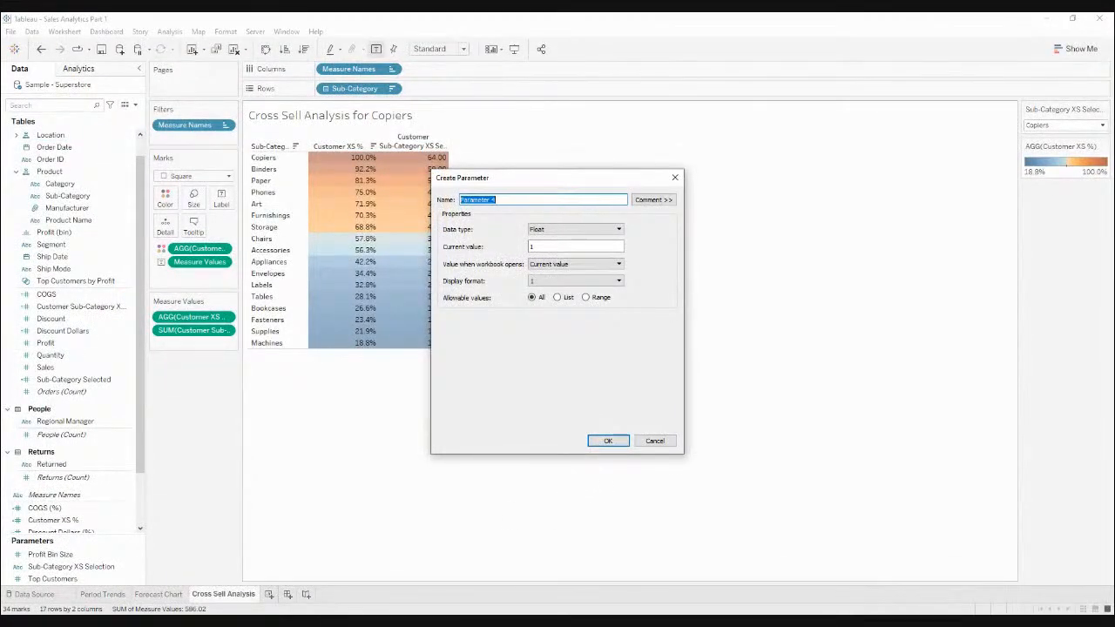
# Step: Create a Float parameter named Sub-Category XS Leads Selection that allows all values
pyautogui.write('Sub-Category XS')
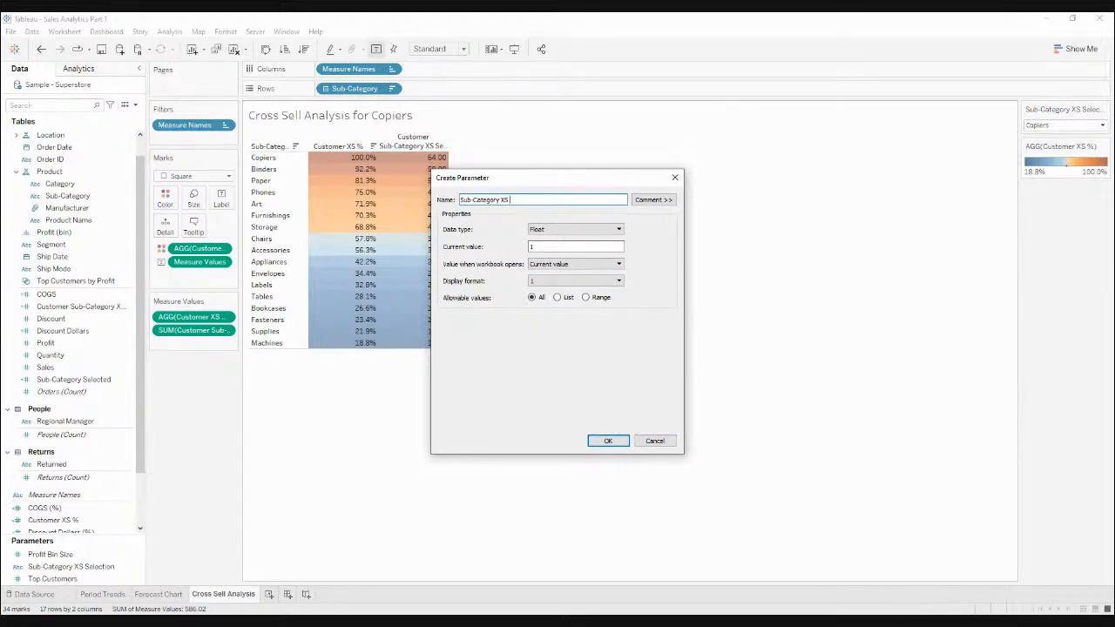
pyautogui.write(' Lead')
pyautogui.write(' Selection')
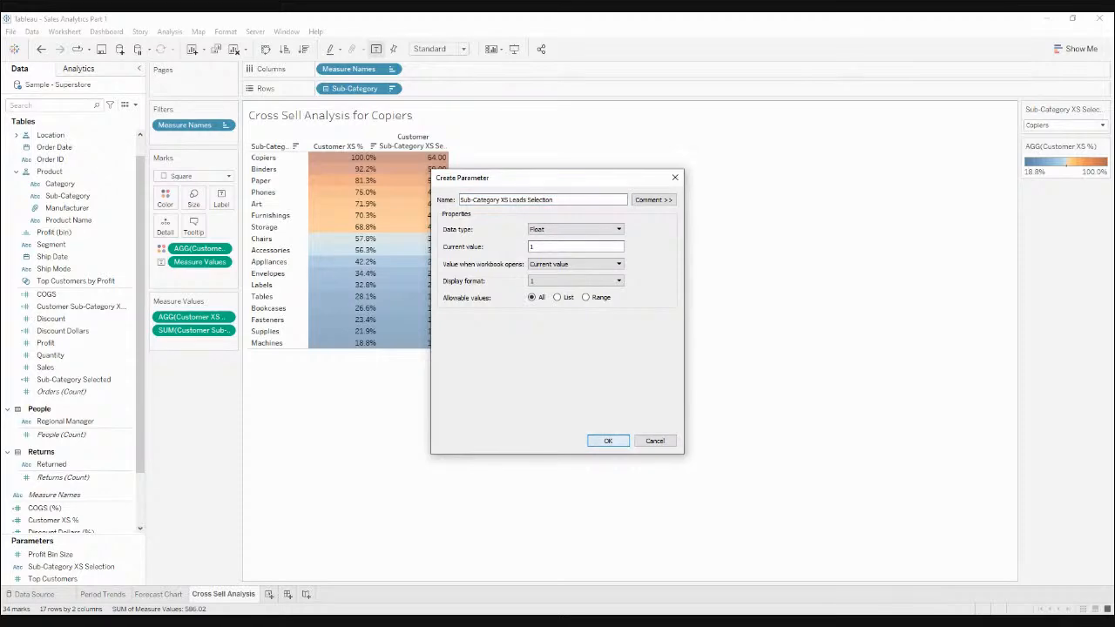
pyautogui.click(608, 441)
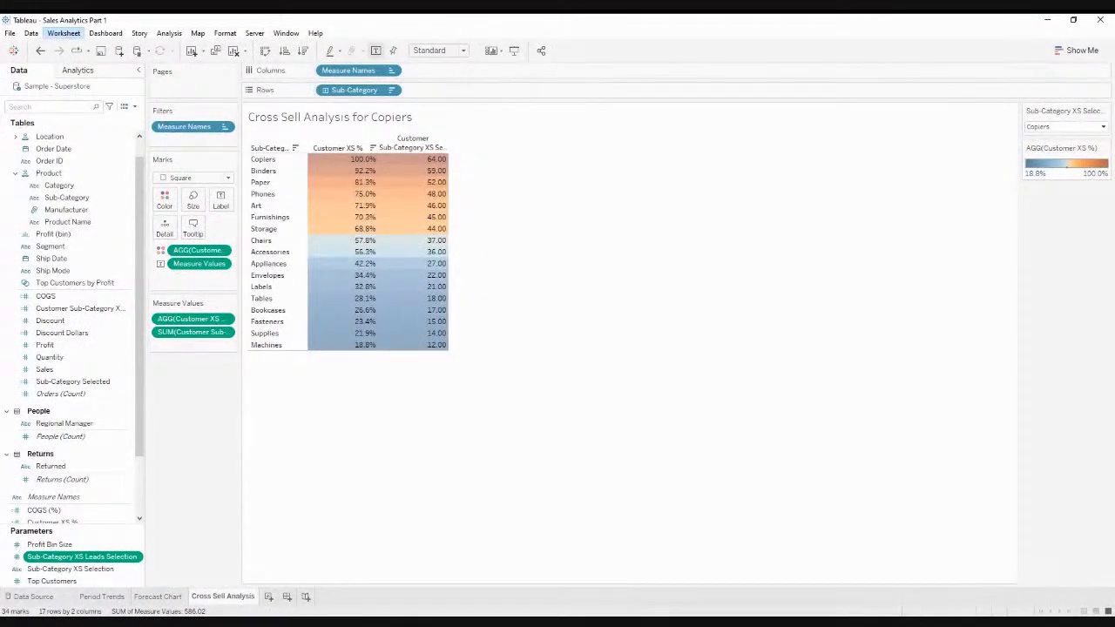
# Step: Add a worksheet parameter action named Update XS Leads Selection that runs on select from Cross Sell Analysis
pyautogui.hotkey('ctrl', 'shift', 'a')
pyautogui.click(416, 373)
pyautogui.click(438, 346)
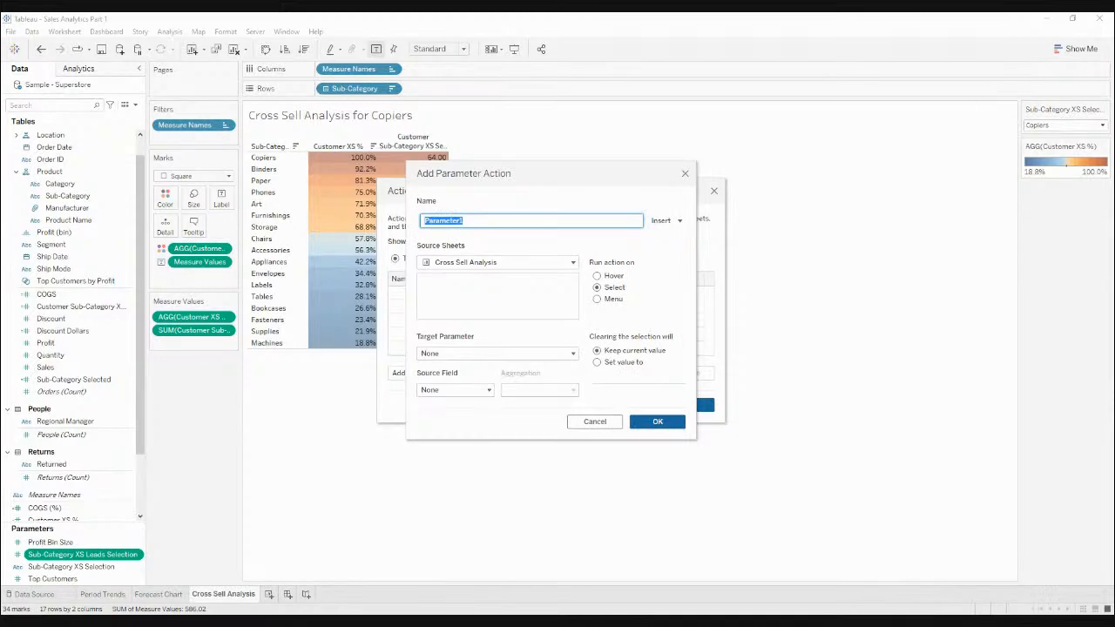
pyautogui.write('Update Lea')
pyautogui.write('ds Sele')
pyautogui.write('ction')
pyautogui.write('XS')
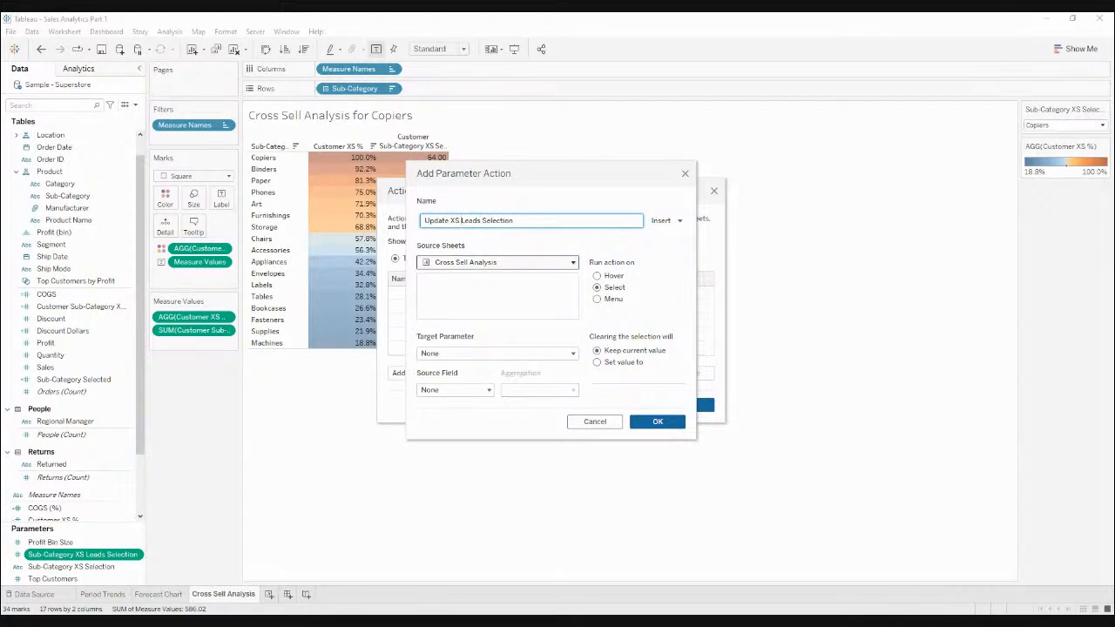
# Step: Target the action at the Sub-Category XS Leads Selection parameter with Sub-Category as its source field, and save it
pyautogui.click(499, 354)
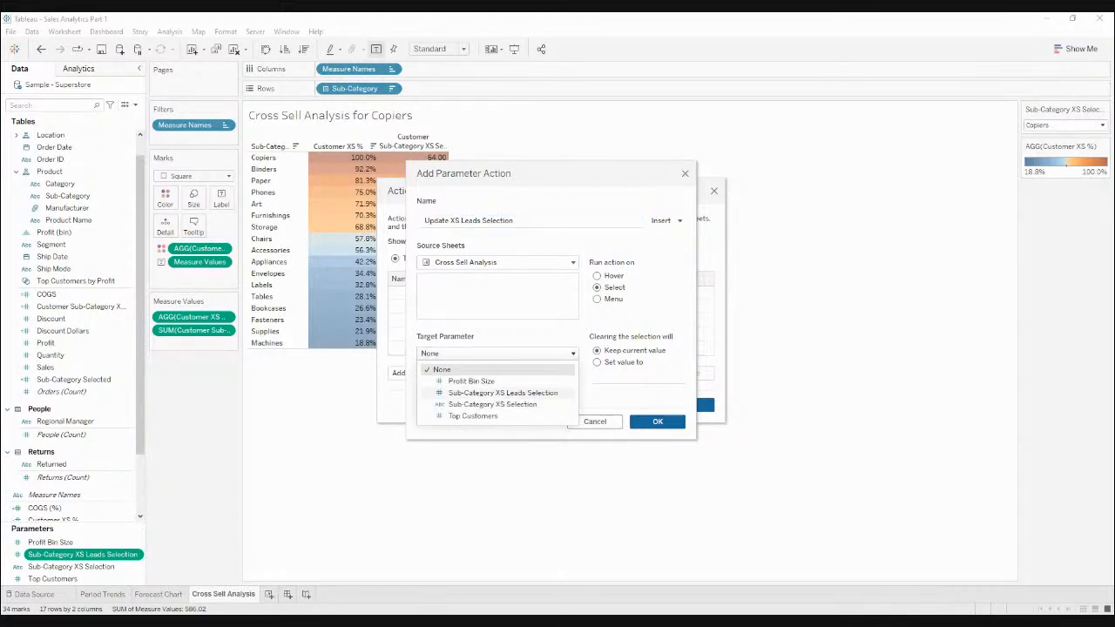
pyautogui.click(502, 393)
pyautogui.click(455, 389)
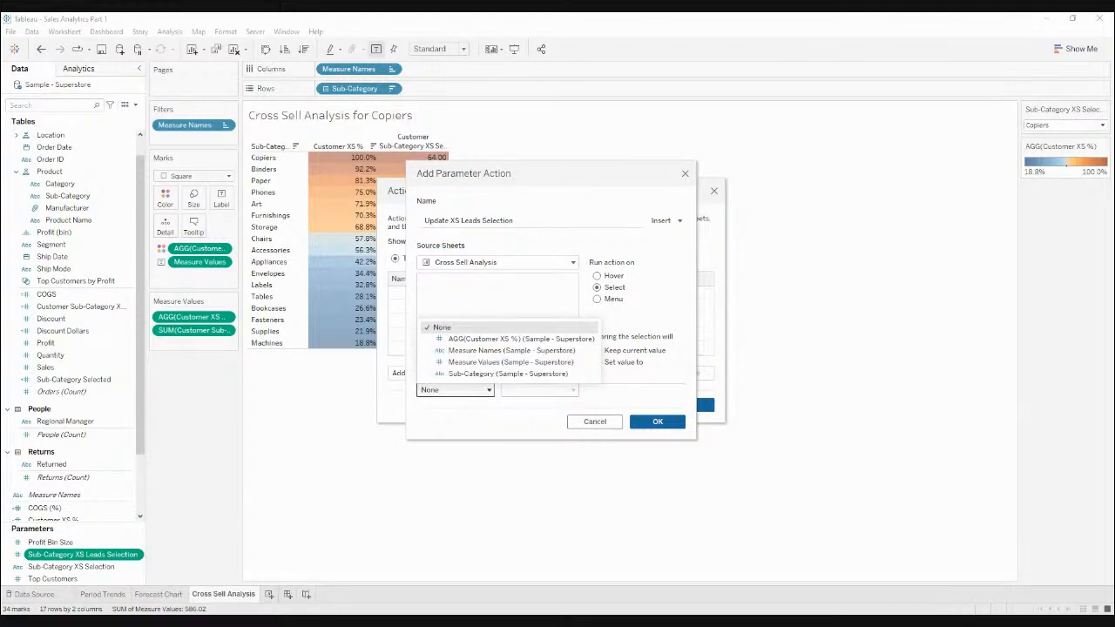
pyautogui.click(508, 373)
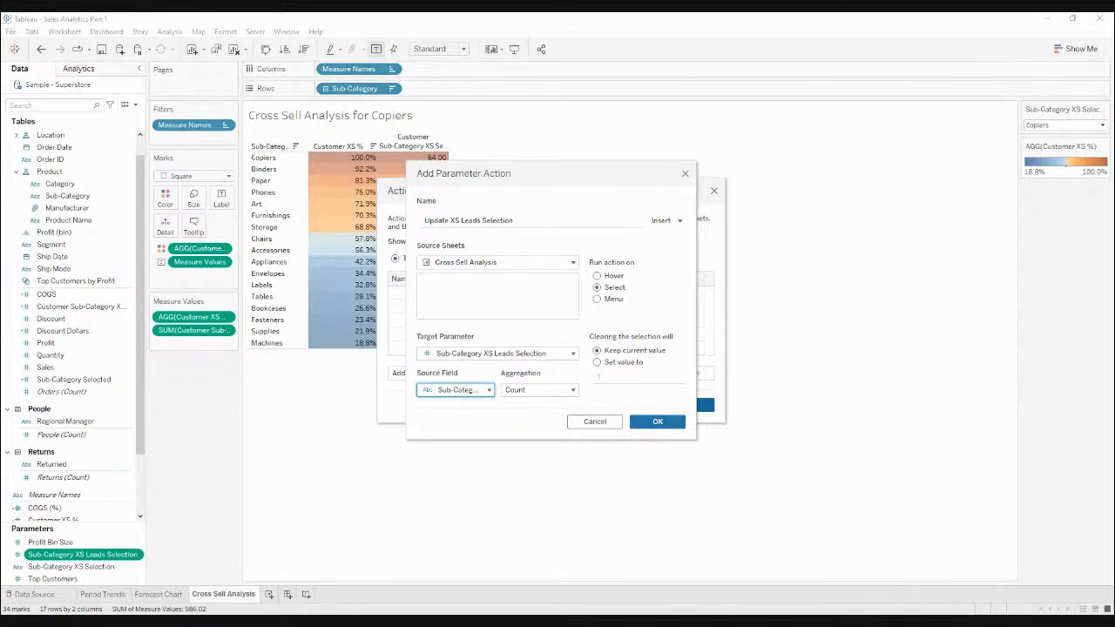
pyautogui.click(658, 421)
pyautogui.click(685, 405)
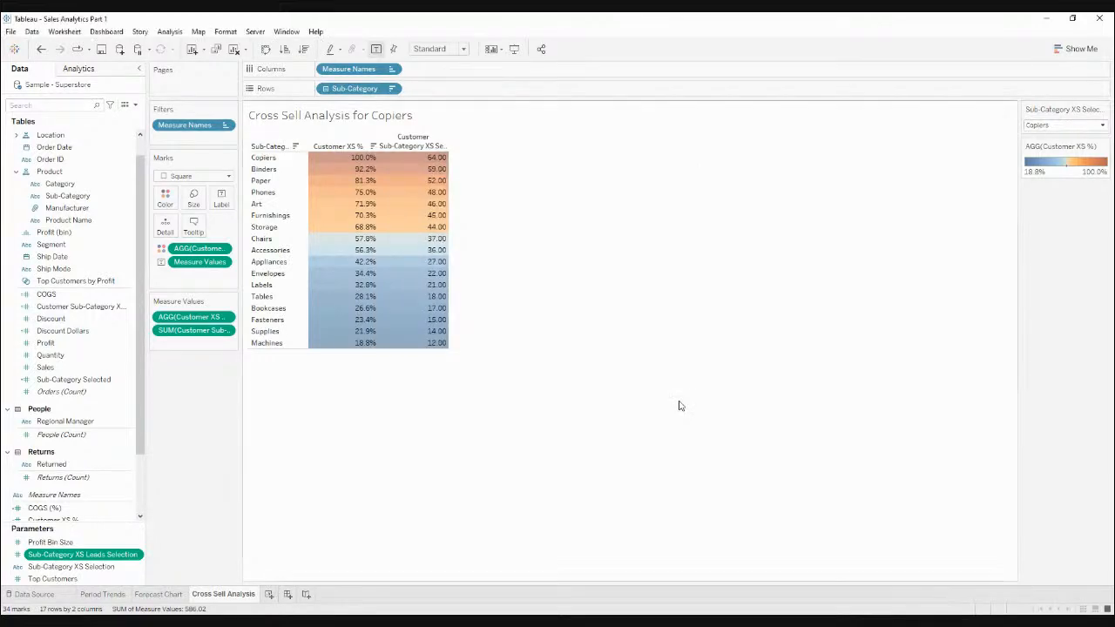
# Step: Show the Sub-Category XS Leads Selection parameter and test the action on the Art row and the Binders Customer XS % cell
pyautogui.doubleClick(107, 555)
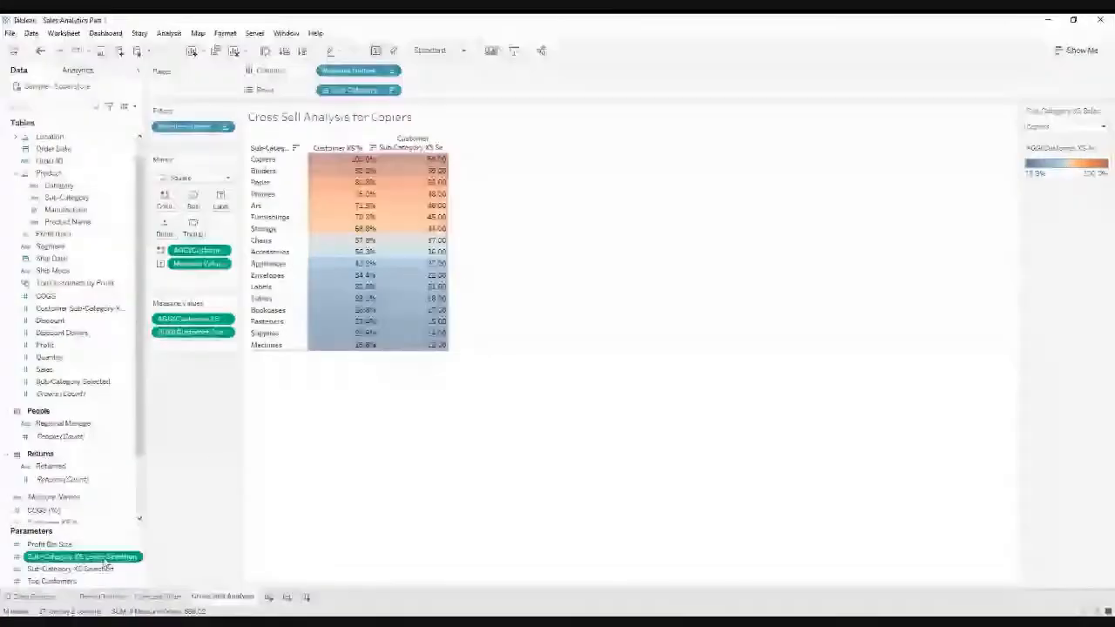
pyautogui.click(271, 162)
pyautogui.click(271, 207)
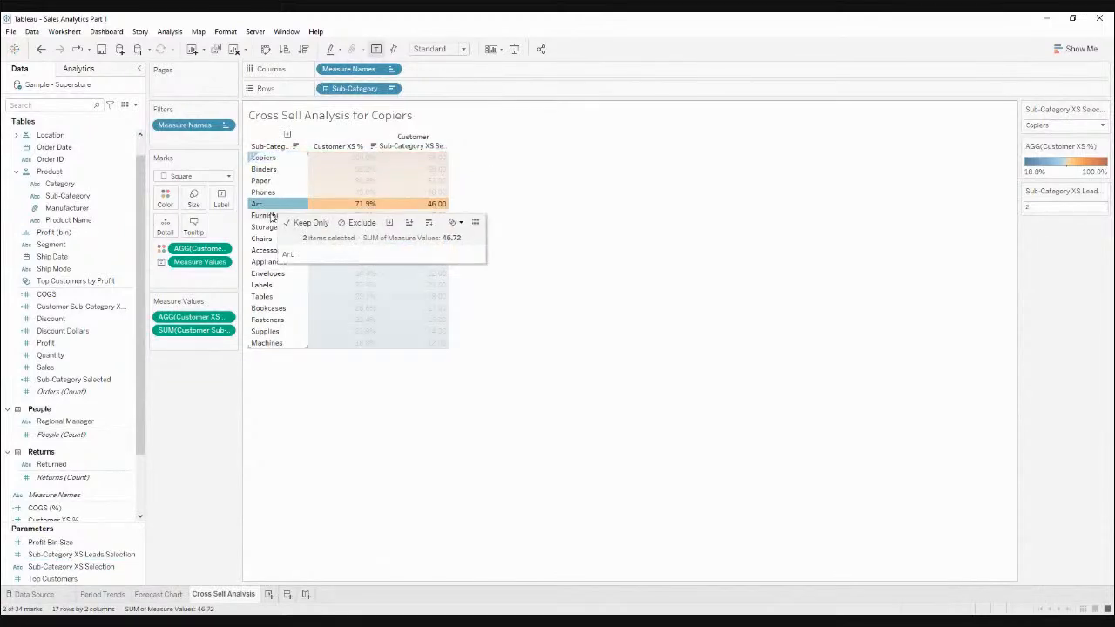
pyautogui.click(664, 198)
pyautogui.click(357, 171)
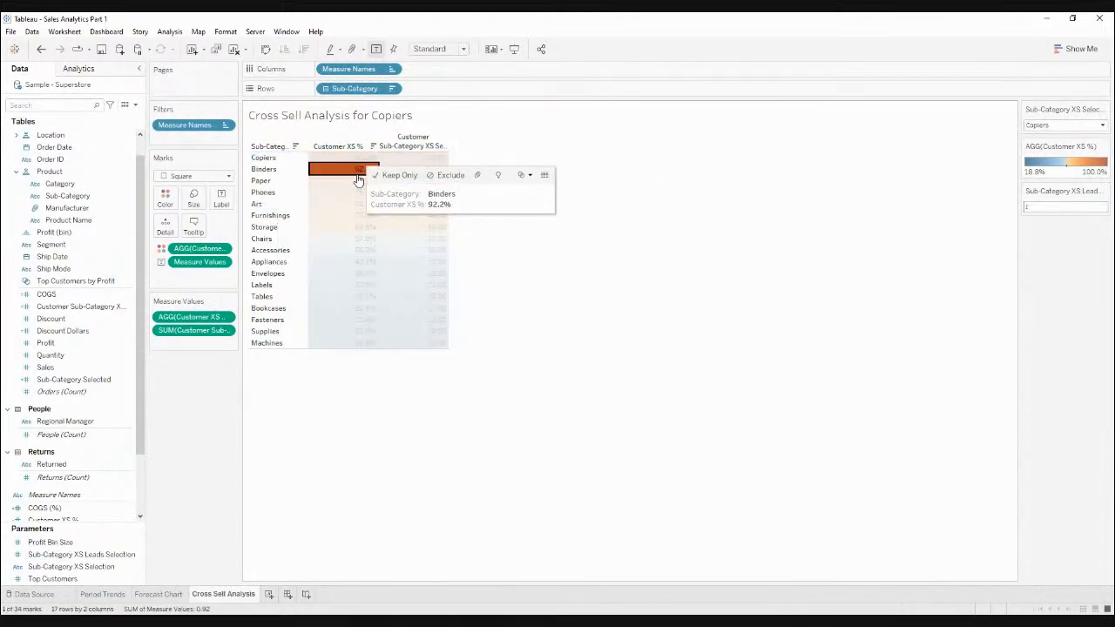
pyautogui.click(700, 250)
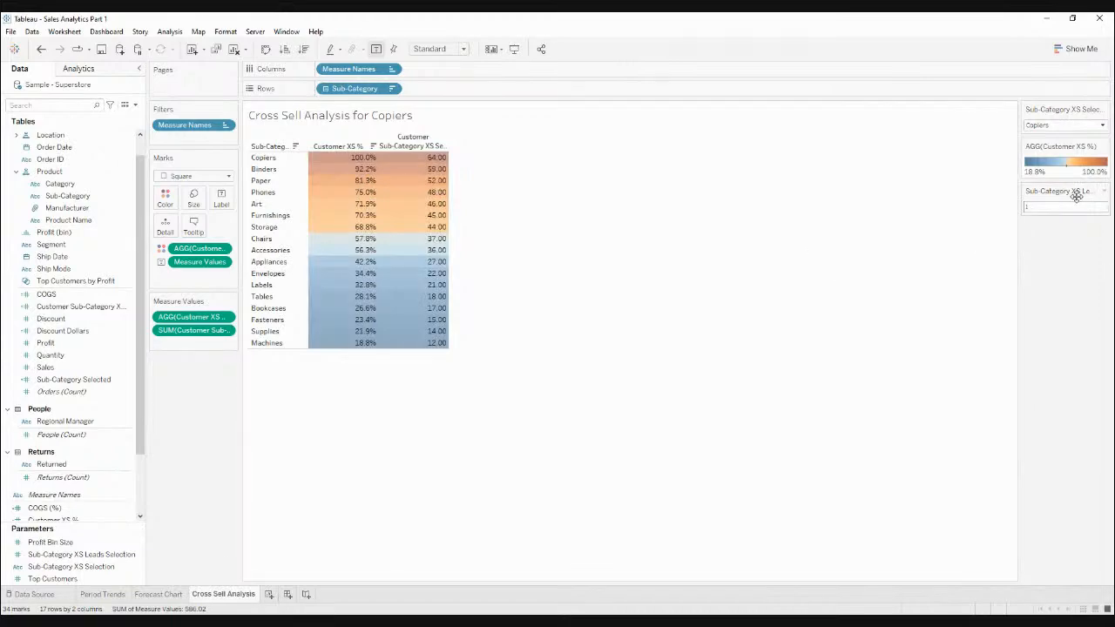
# Step: Change the Sub-Category XS Leads Selection parameter's data type to String and clear its current value
pyautogui.click(87, 555)
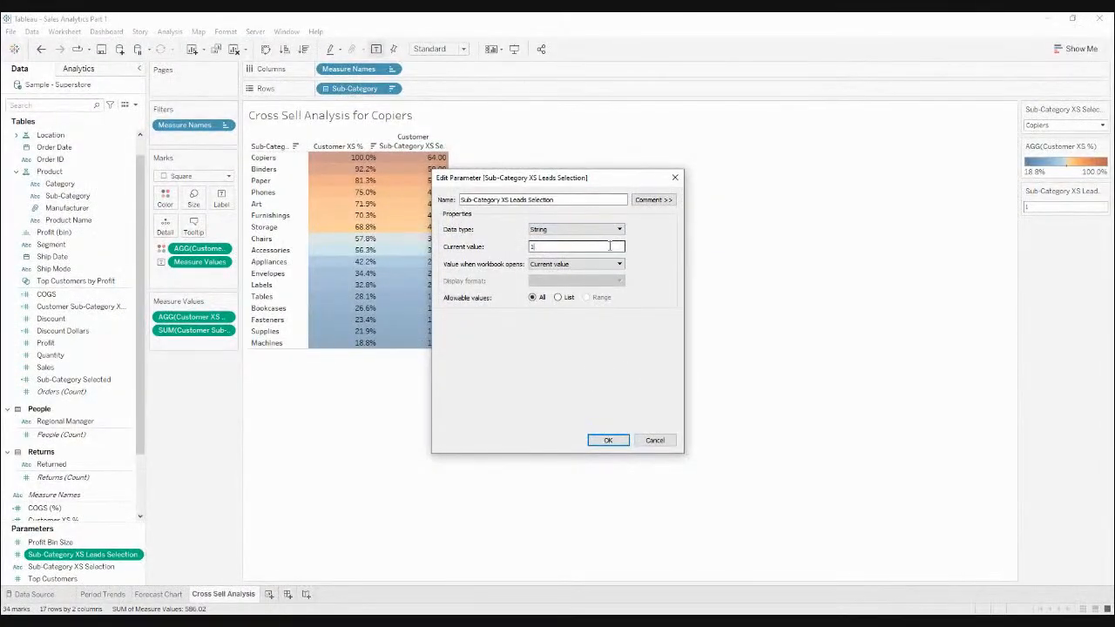
pyautogui.doubleClick(610, 246)
pyautogui.press('BackSpace')
pyautogui.click(608, 440)
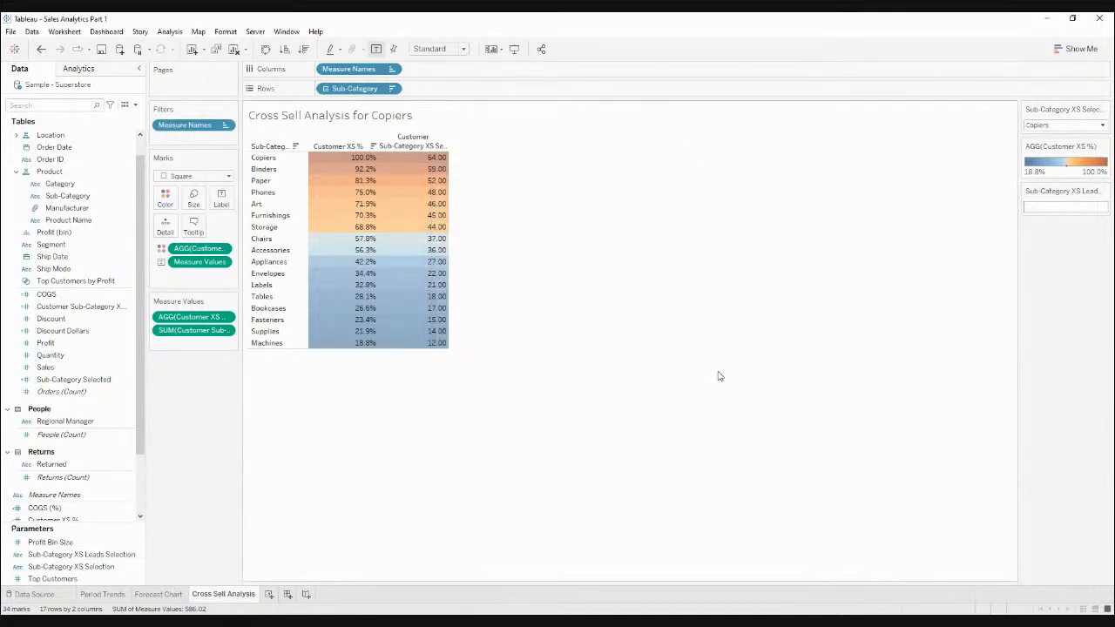
# Step: Retest the Paper and Binders Customer XS % cells, and re-save the Update XS Leads Selection action with Sub-Category as its source field
pyautogui.click(343, 182)
pyautogui.click(329, 171)
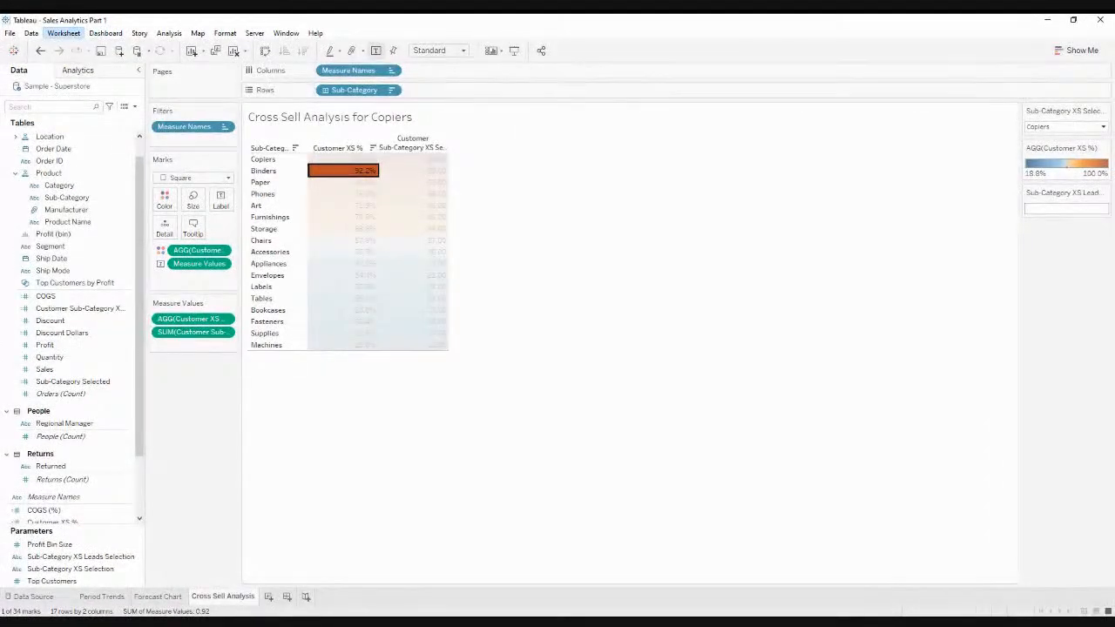
pyautogui.click(109, 109)
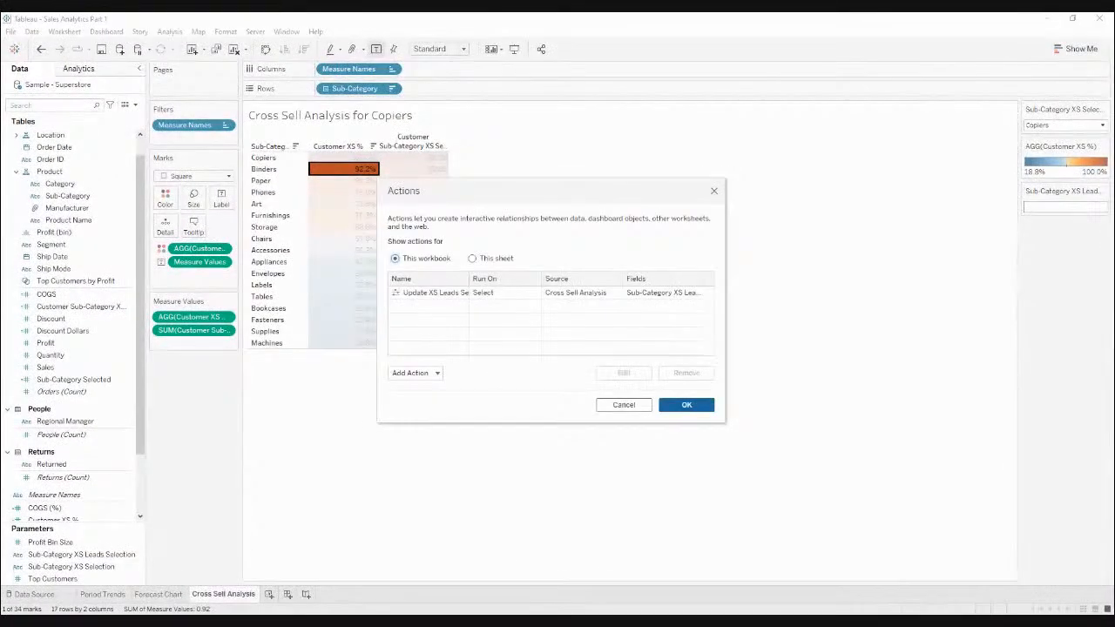
pyautogui.click(505, 294)
pyautogui.click(623, 373)
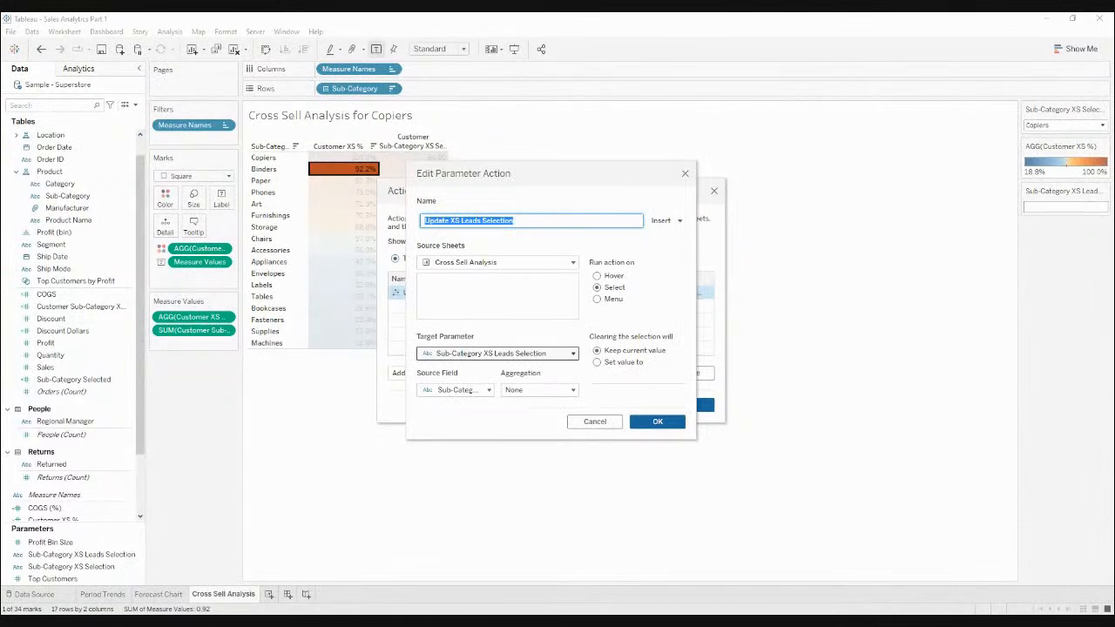
pyautogui.click(497, 353)
pyautogui.click(492, 391)
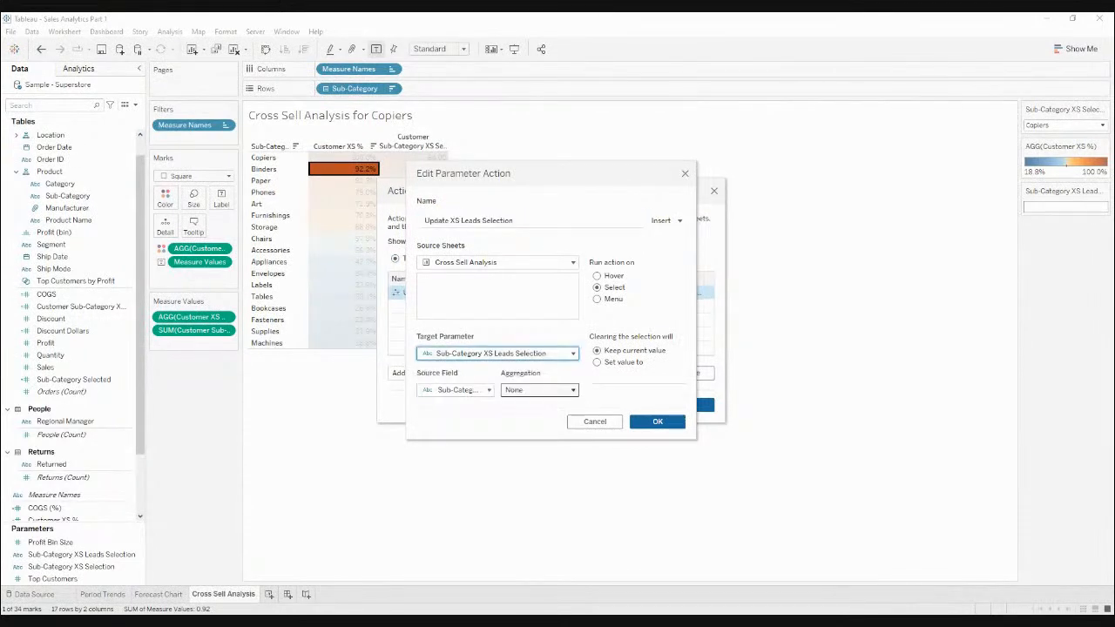
pyautogui.click(455, 389)
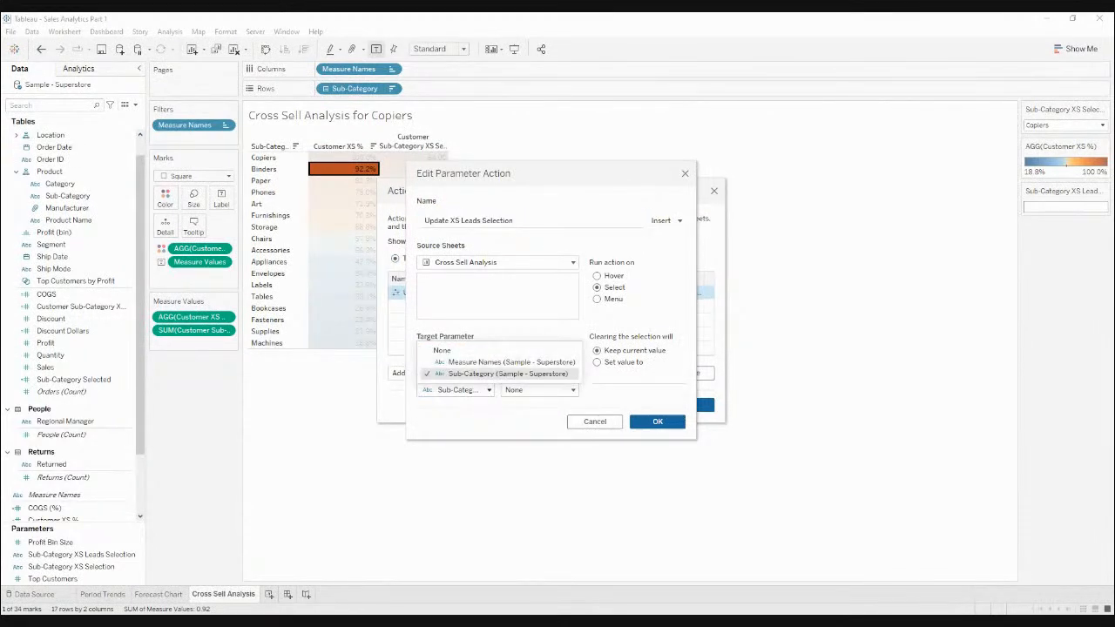
pyautogui.click(508, 373)
pyautogui.click(658, 422)
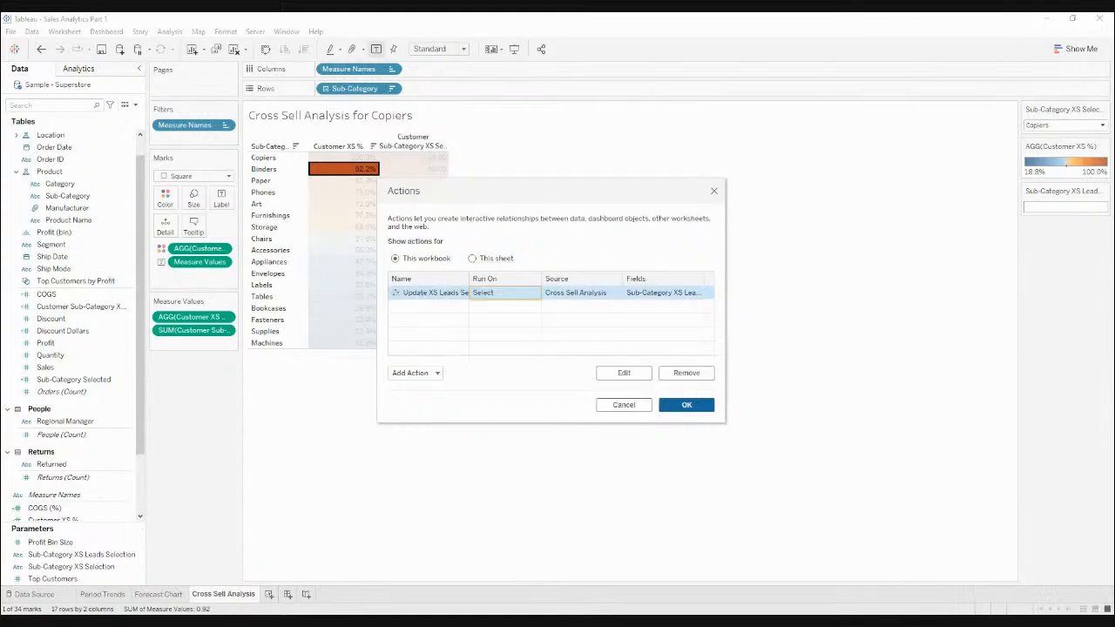
pyautogui.click(683, 406)
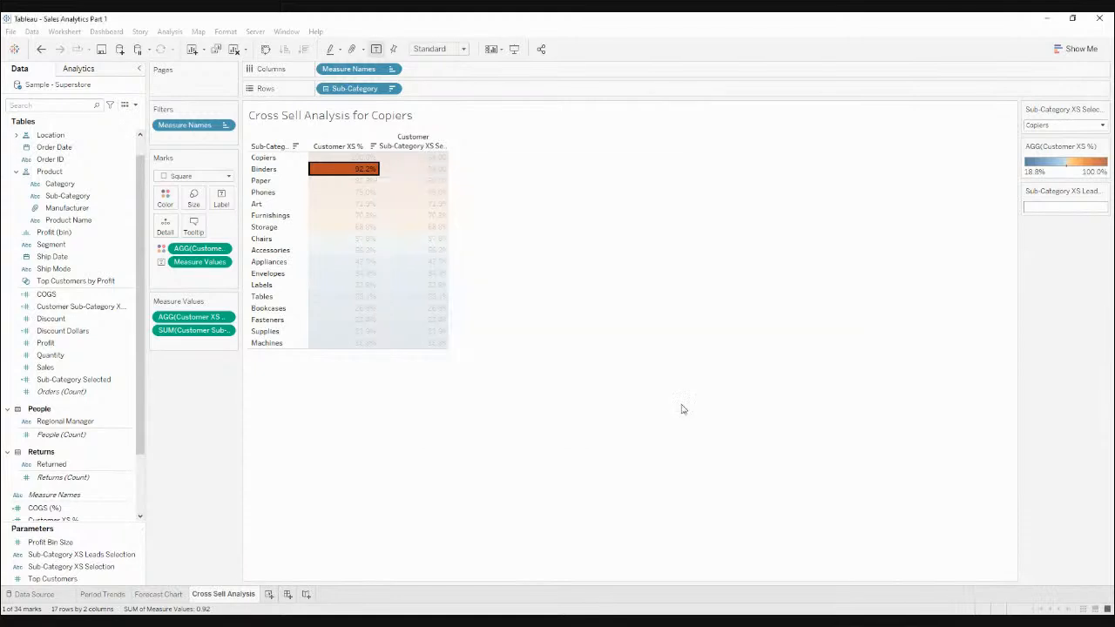
# Step: Test the action on the Phones Customer XS % cell, and remove the Update XS Leads Selection action
pyautogui.click(333, 193)
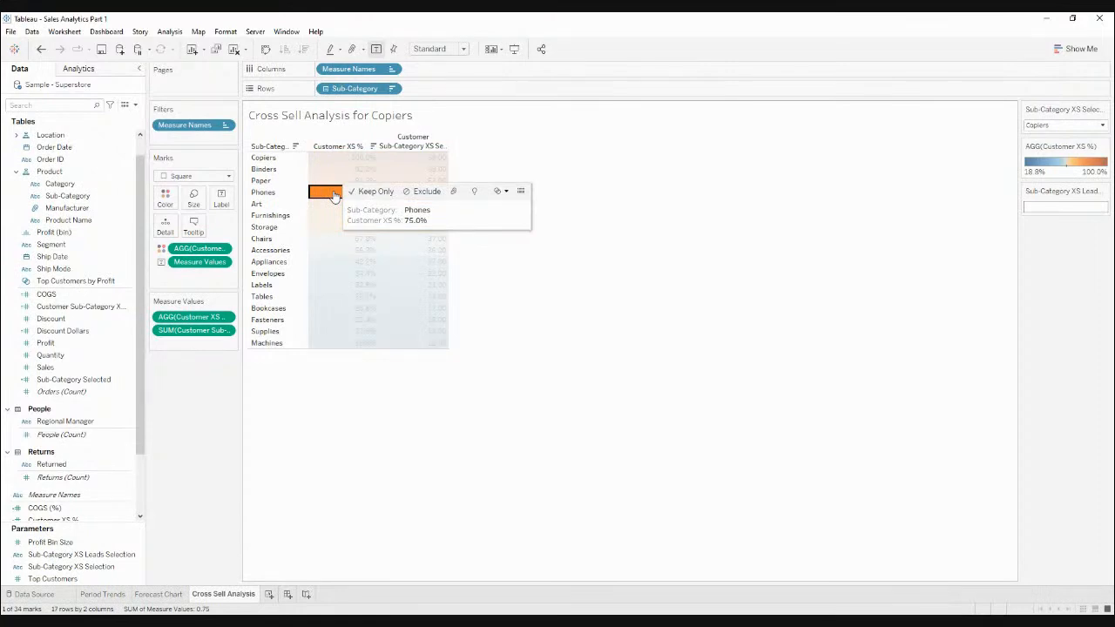
pyautogui.click(335, 196)
pyautogui.click(65, 32)
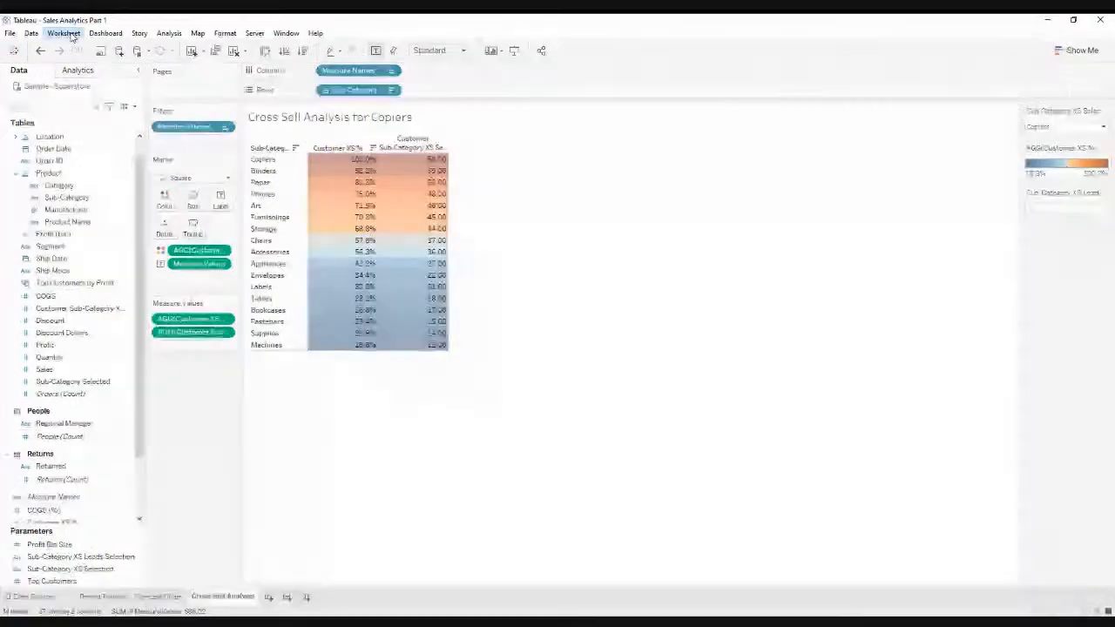
pyautogui.click(98, 108)
pyautogui.click(575, 292)
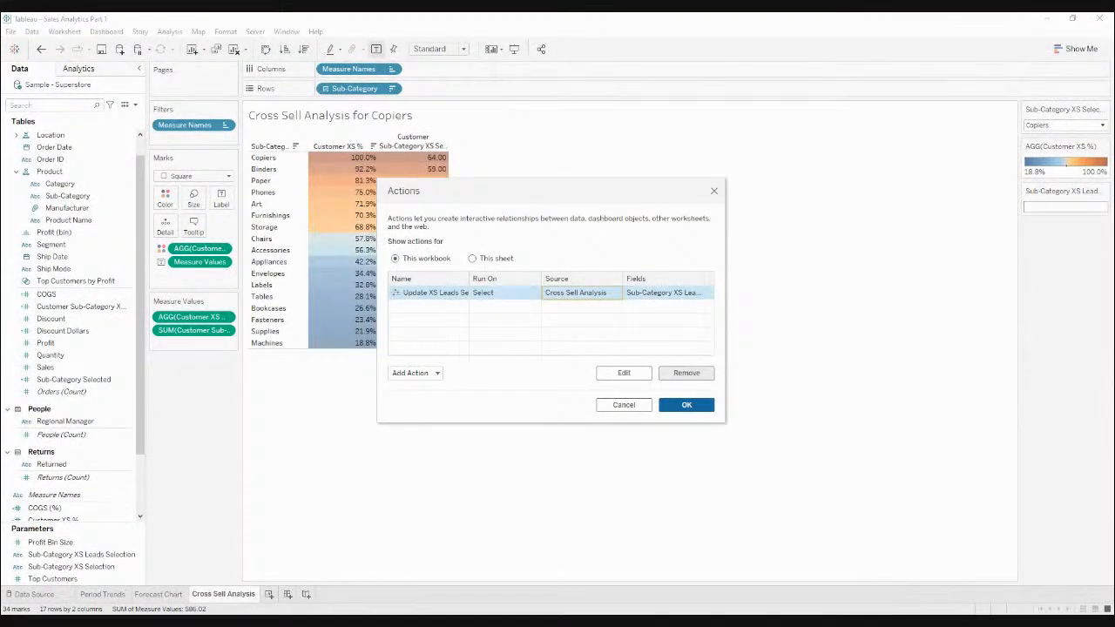
pyautogui.click(686, 373)
# Step: Add a new change-parameter action named Update Sub-Category XS Lead that runs on select from Cross Sell Analysis
pyautogui.click(416, 373)
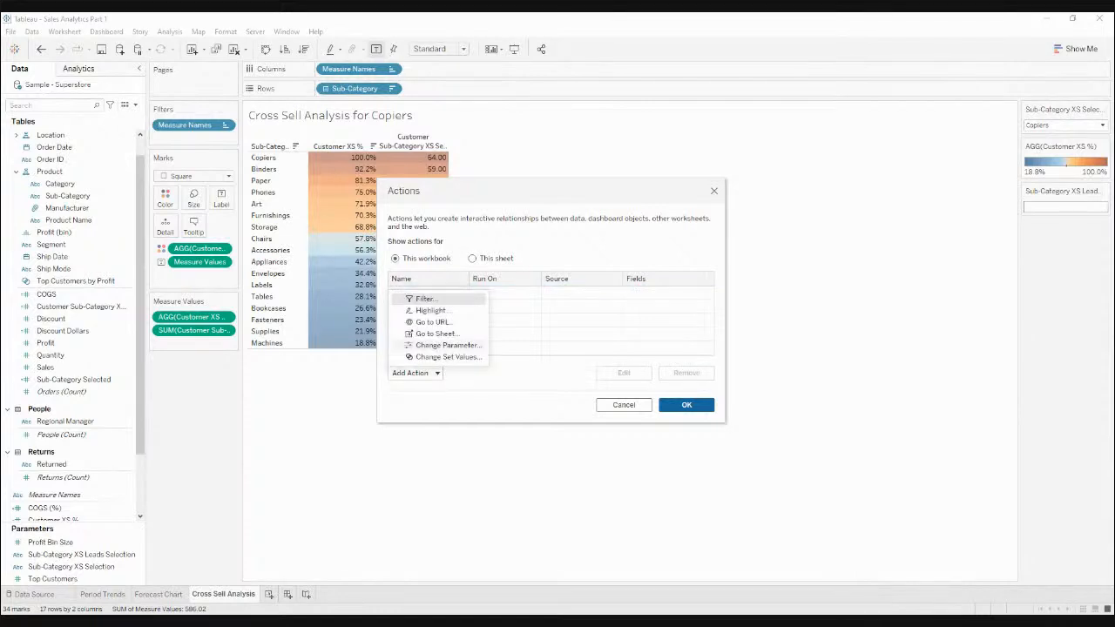
pyautogui.click(448, 345)
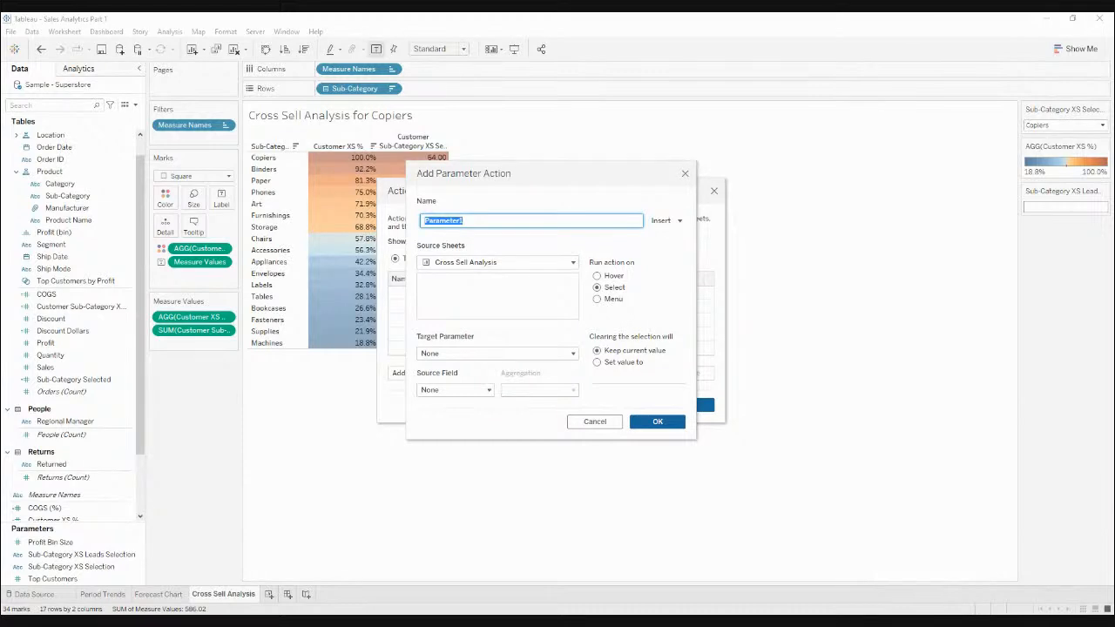
pyautogui.write('Update Sub-Category XS Lead')
pyautogui.click(597, 287)
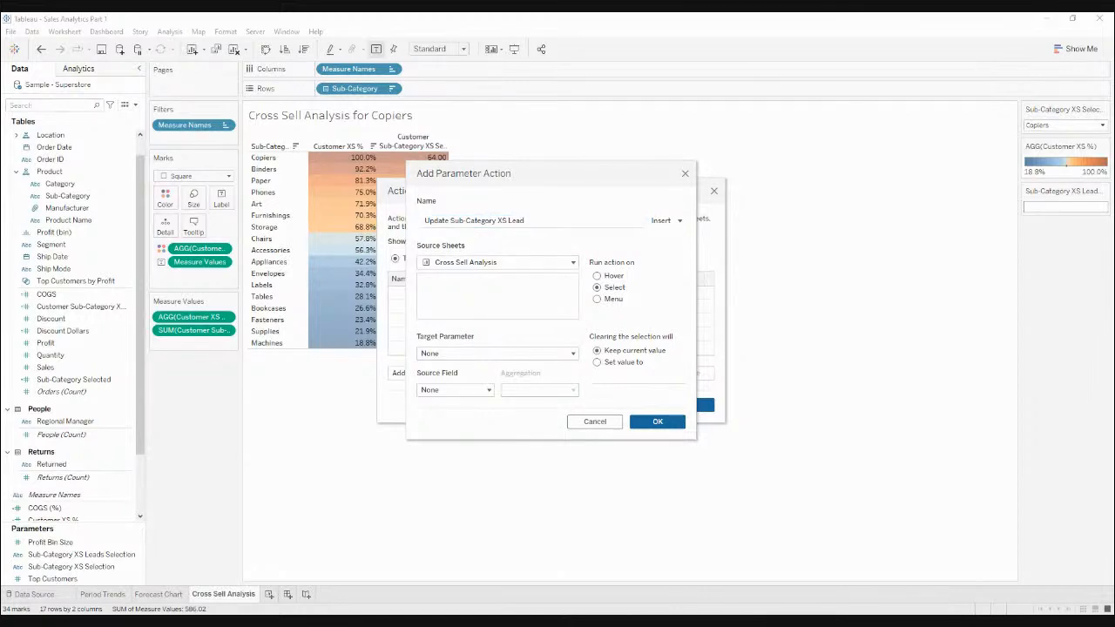
# Step: Target the new action at the Sub-Category XS Leads Selection parameter with Sub-Category as its source field, and save it
pyautogui.click(496, 352)
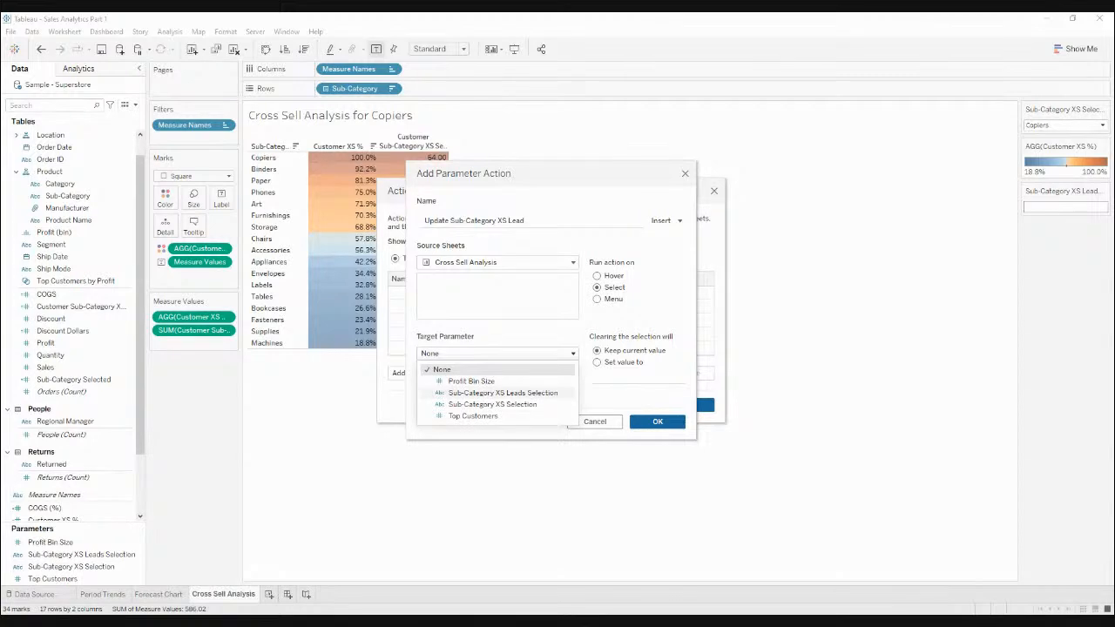
pyautogui.click(503, 393)
pyautogui.click(455, 389)
pyautogui.click(508, 373)
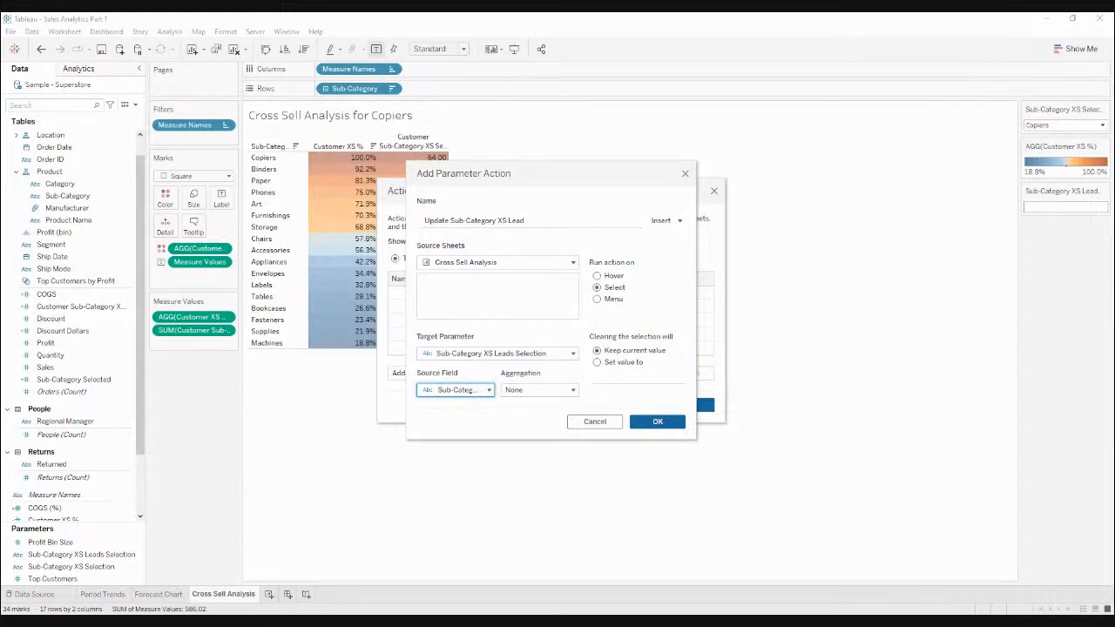
pyautogui.click(658, 421)
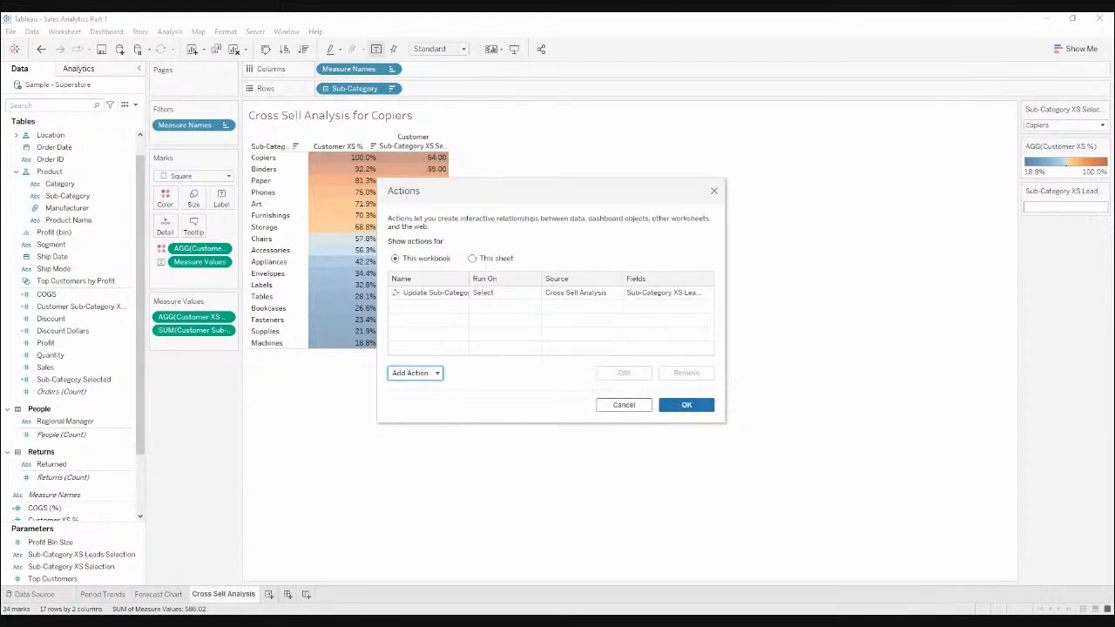
pyautogui.click(688, 405)
# Step: Test the new action on the Art, Accessories and Labels Customer XS % cells, and clear the selection
pyautogui.click(339, 211)
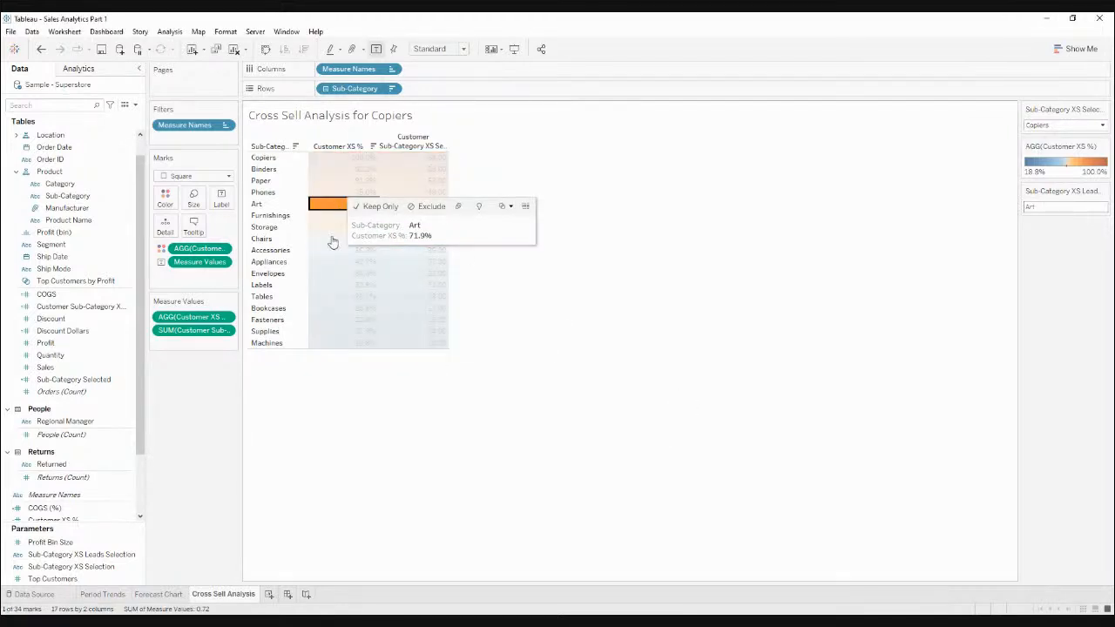
pyautogui.click(331, 253)
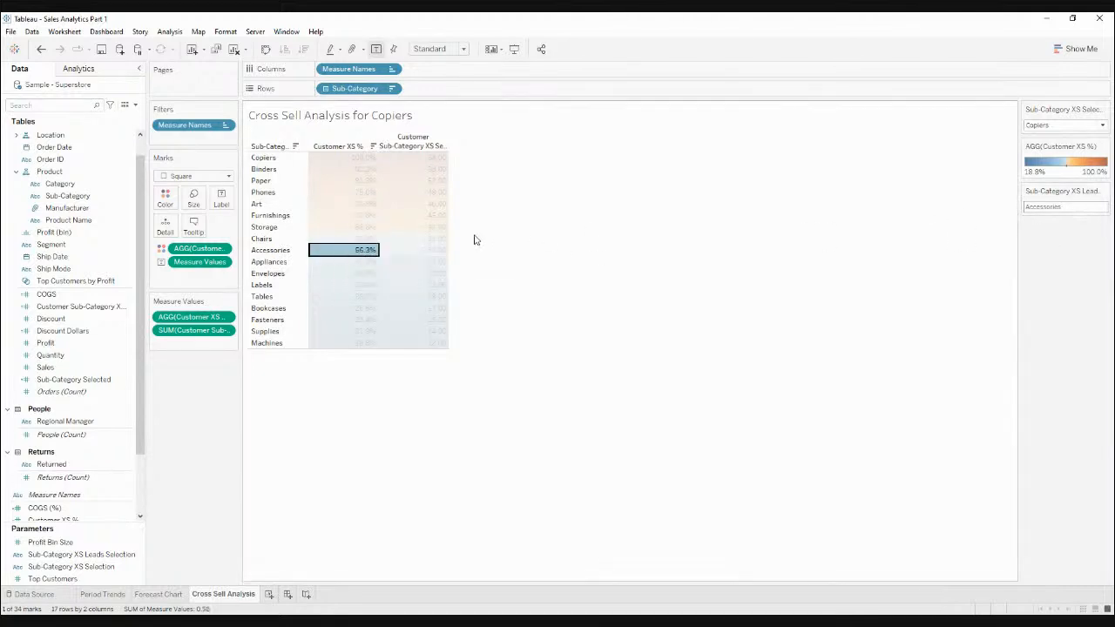
pyautogui.click(347, 285)
pyautogui.click(762, 319)
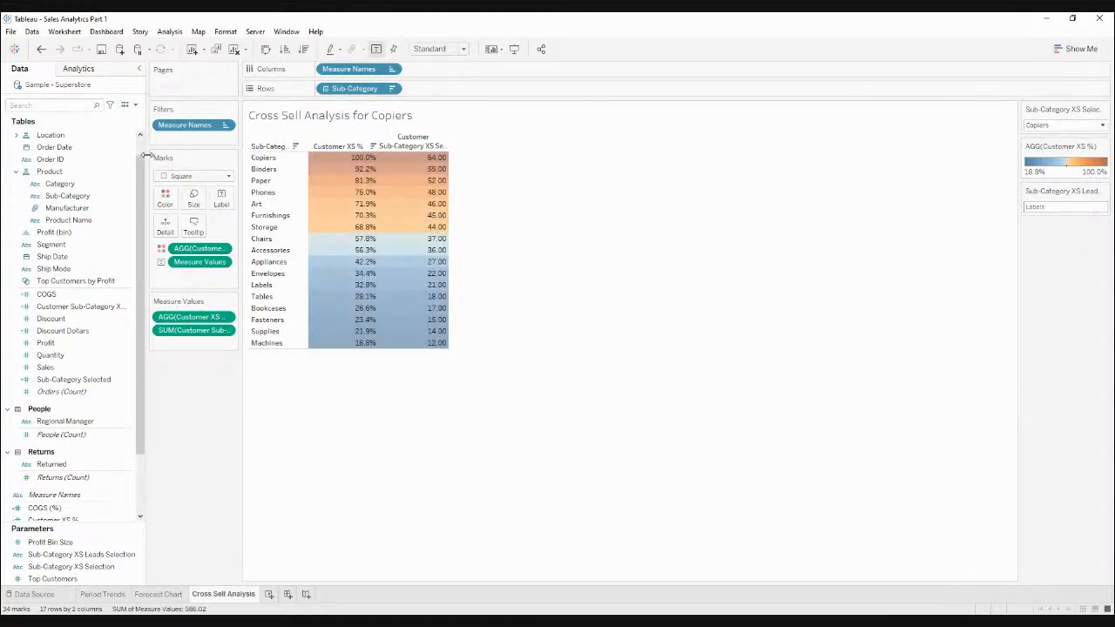
# Step: Create a calculated field named XS Lead List Sub-Category Selected
pyautogui.click(135, 105)
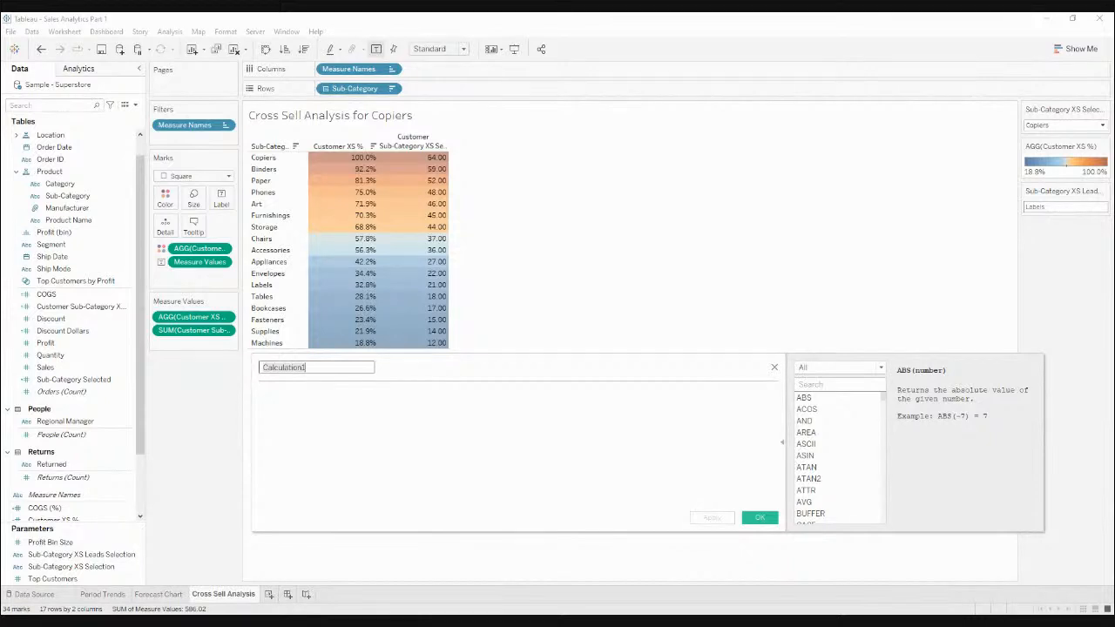
pyautogui.write('Lead List Sub')
pyautogui.hotkey('shift', 'Home')
pyautogui.press('Home')
pyautogui.write('XS ')
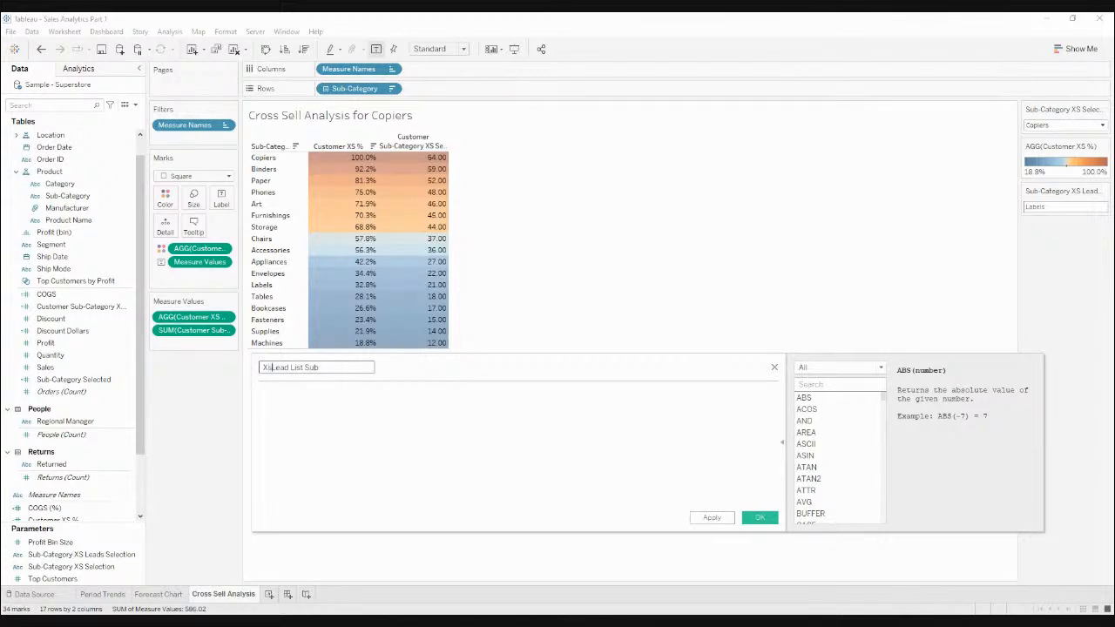
pyautogui.write('-Category Selected')
pyautogui.press('Tab')
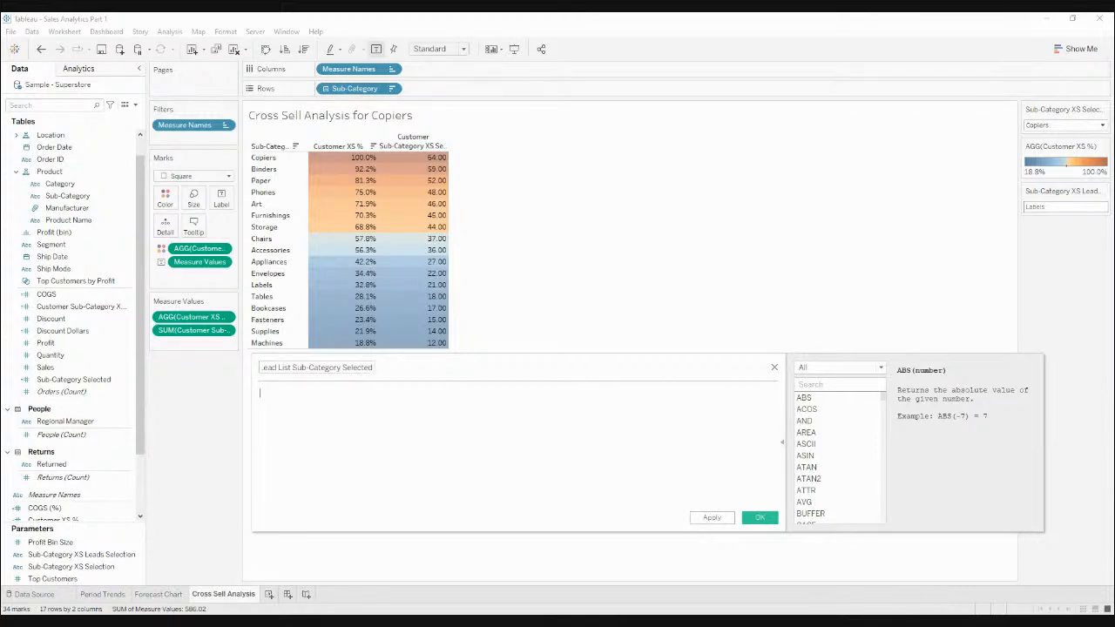
# Step: Begin the field's formula with IF [Customer Sub-Category XS Selected] = 1 then
pyautogui.write('I')
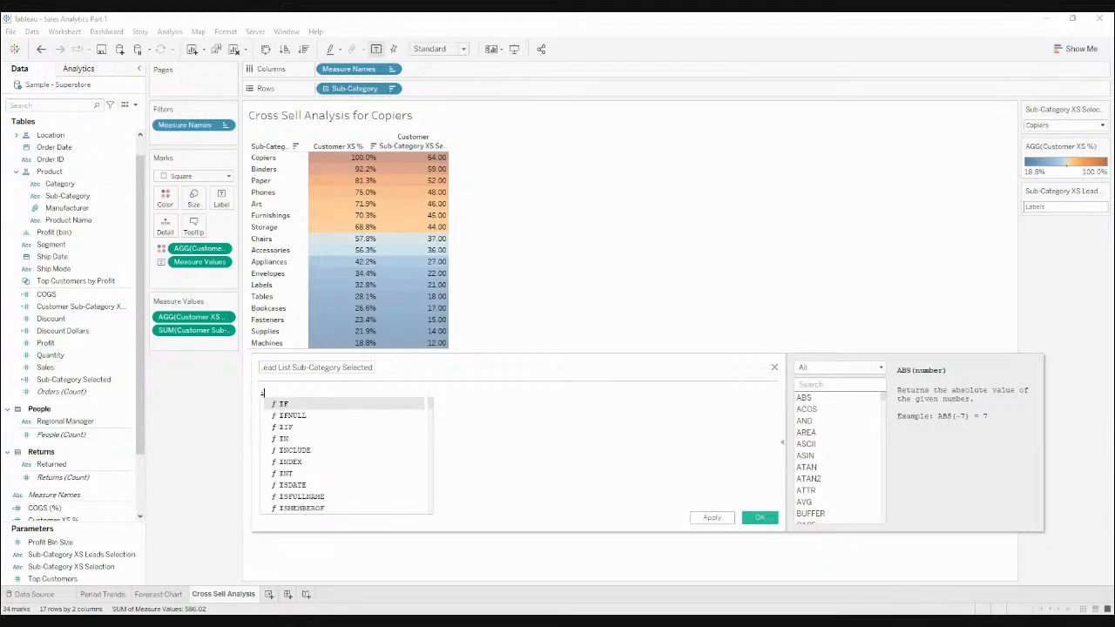
pyautogui.write('F ')
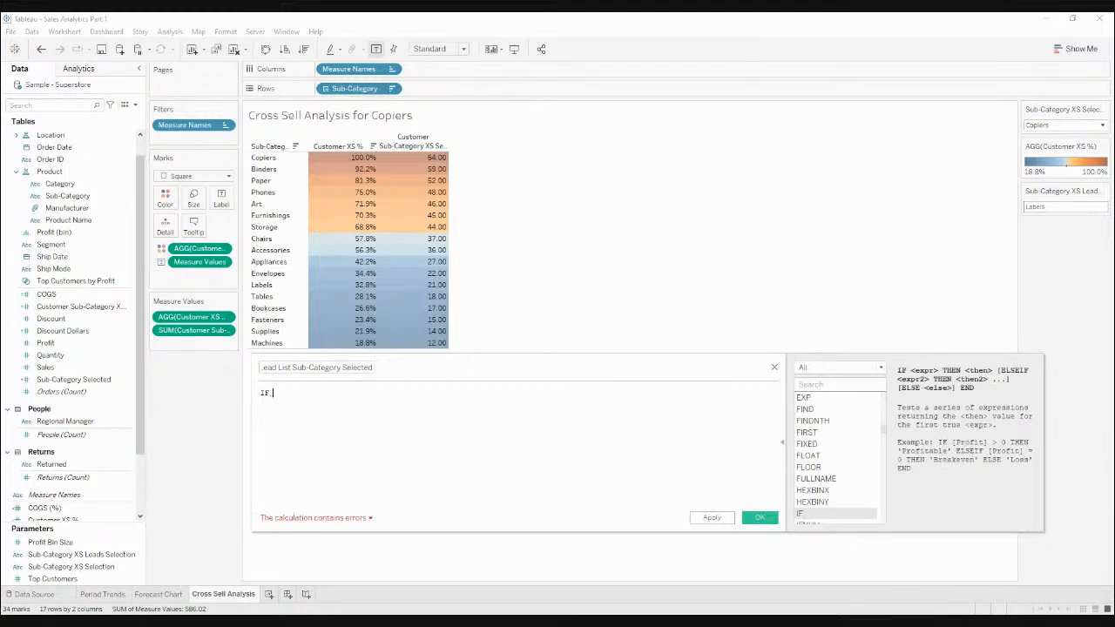
pyautogui.write('cu')
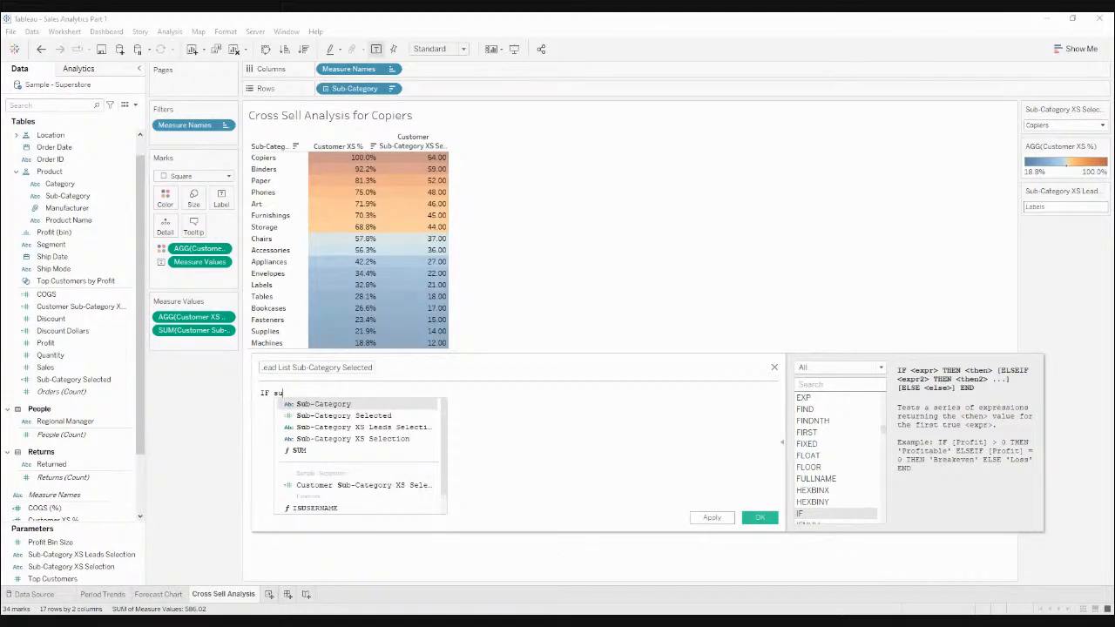
pyautogui.press('Down')
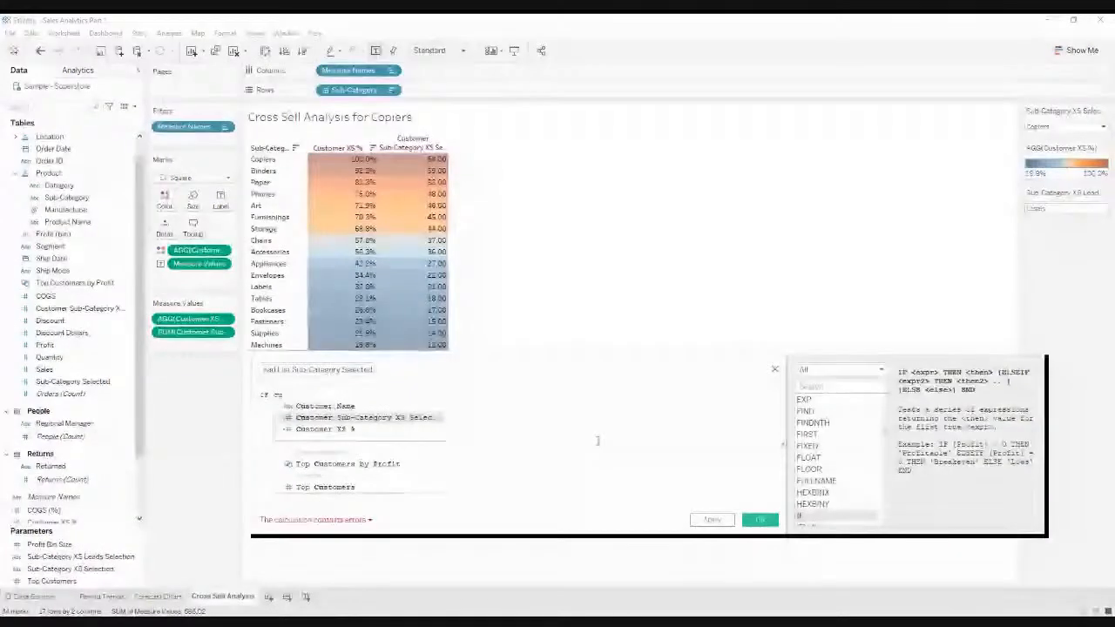
pyautogui.press('Return')
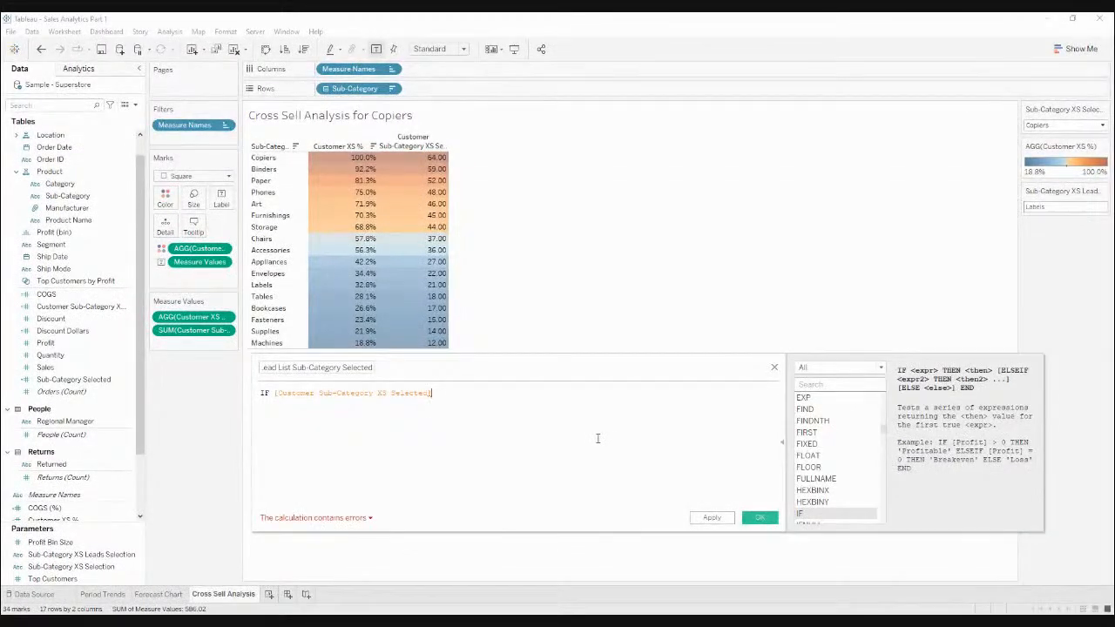
pyautogui.click(421, 393)
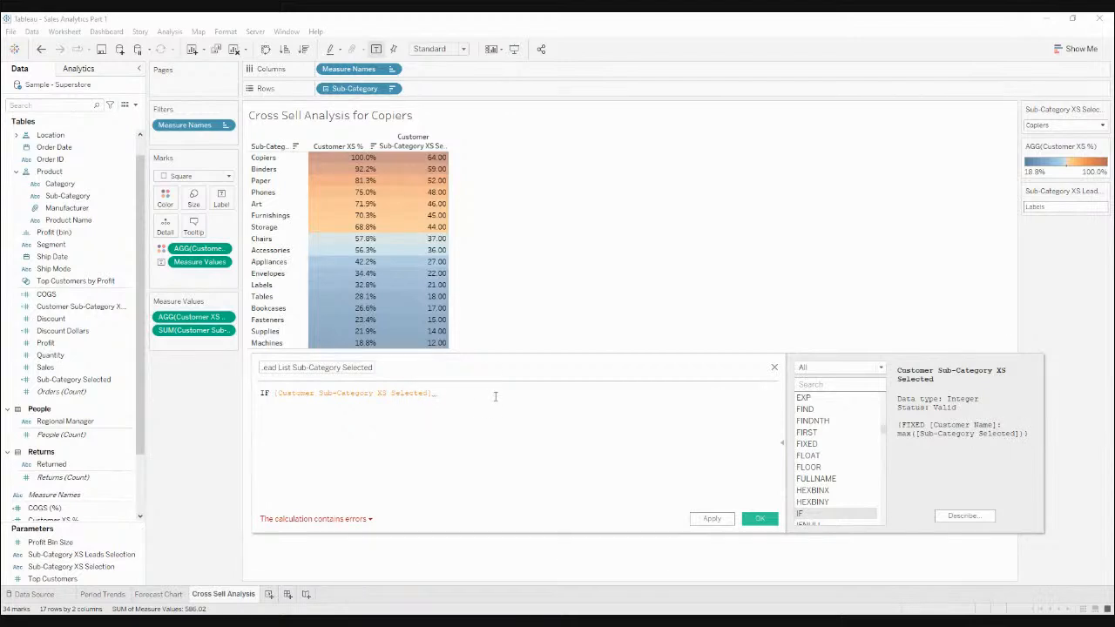
pyautogui.write('= 1 then')
# Step: Drop the nested if and replace the trailing then with AND in the formula's first line
pyautogui.press('Return')
pyautogui.write('if')
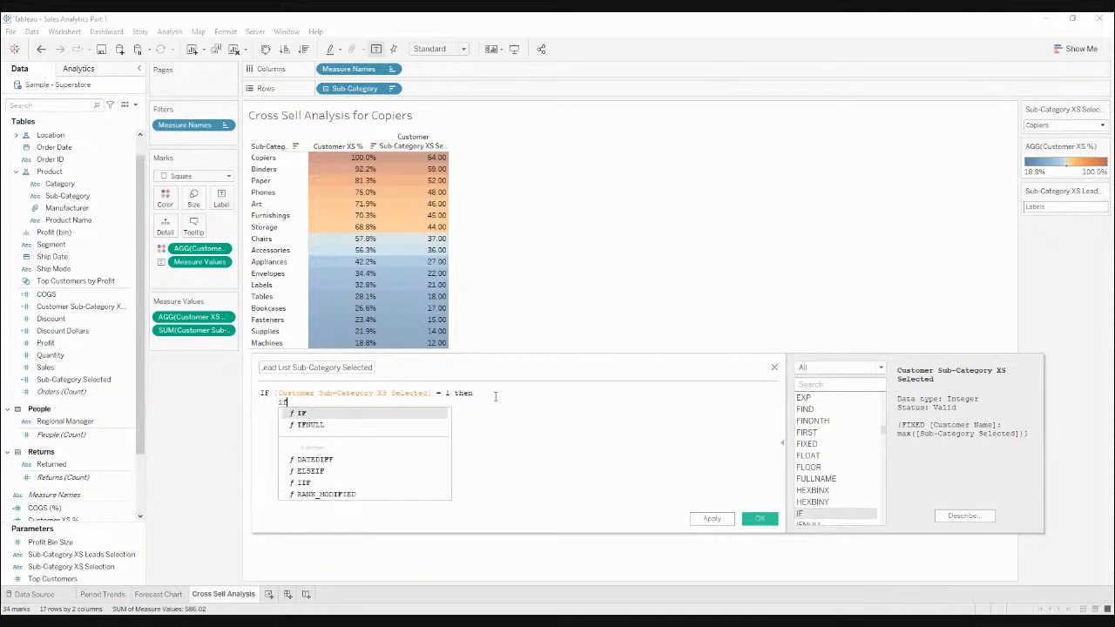
pyautogui.press('BackSpace')
pyautogui.press('BackSpace')
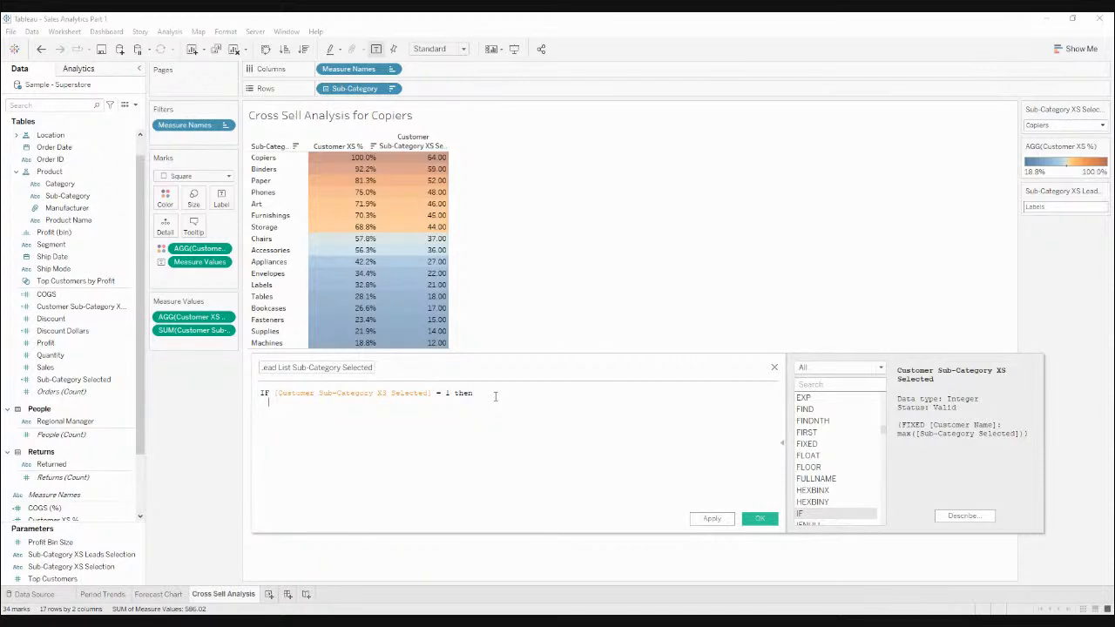
pyautogui.press('BackSpace')
pyautogui.press('BackSpace')
pyautogui.press('BackSpace')
pyautogui.press('BackSpace')
pyautogui.press('BackSpace')
# Step: Add the second condition [Sub-Category XS Leads Selection] = [Sub-Category] to the formula
pyautogui.write('[su')
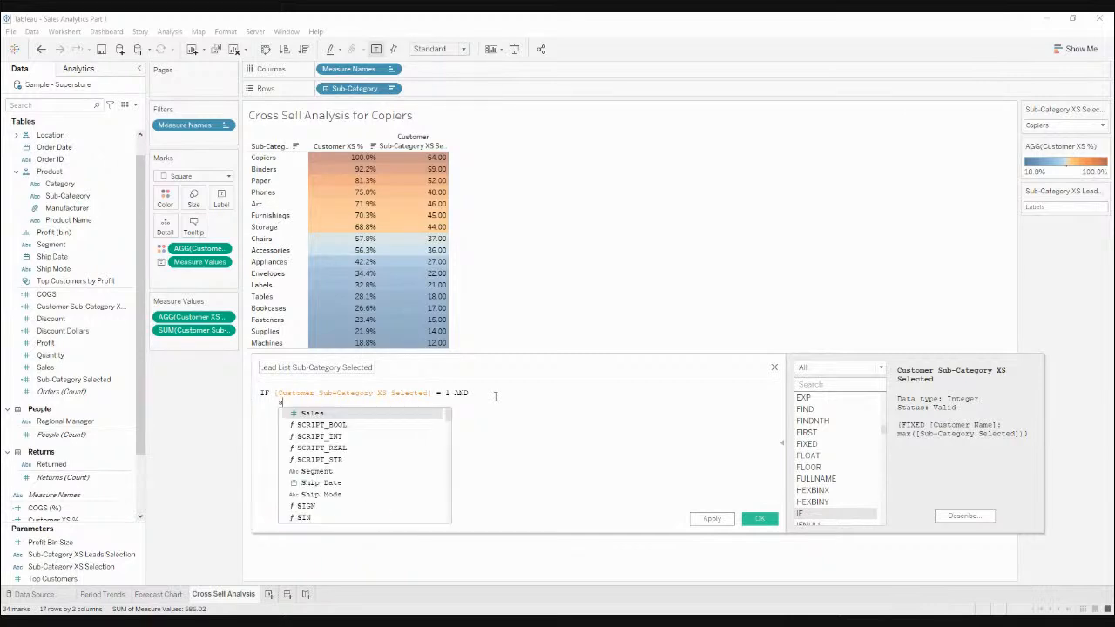
pyautogui.write('b')
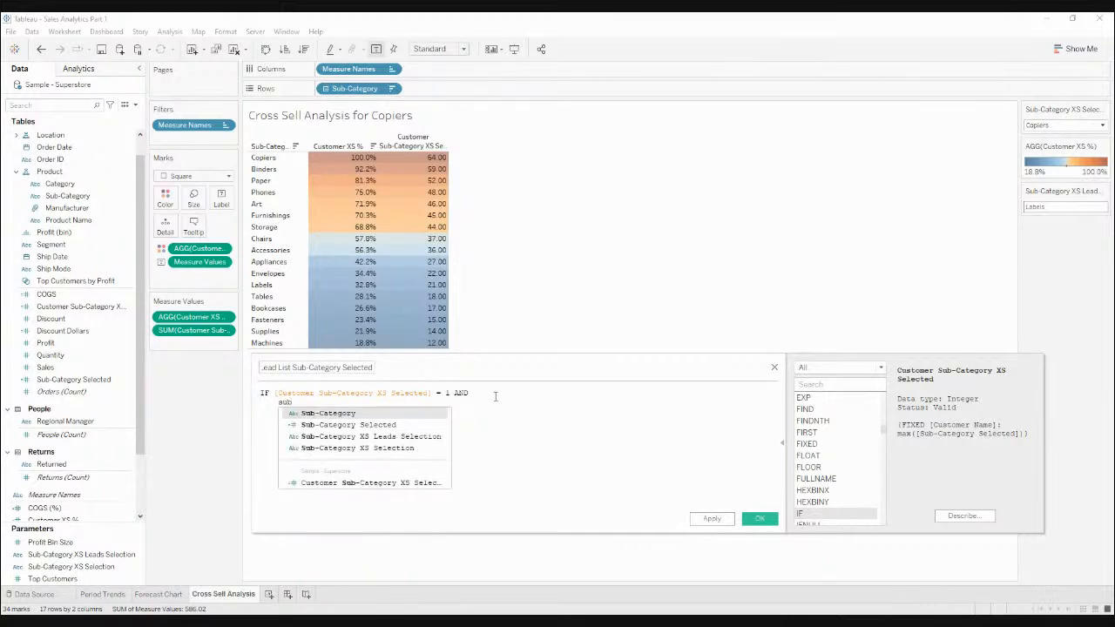
pyautogui.press('Down')
pyautogui.press('Down')
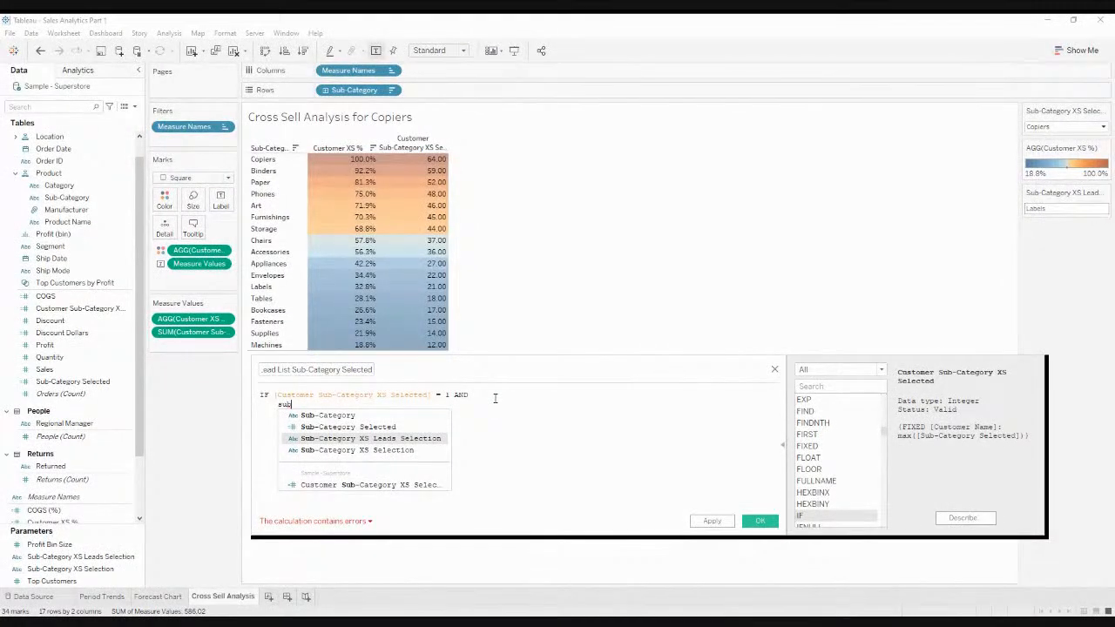
pyautogui.press('Return')
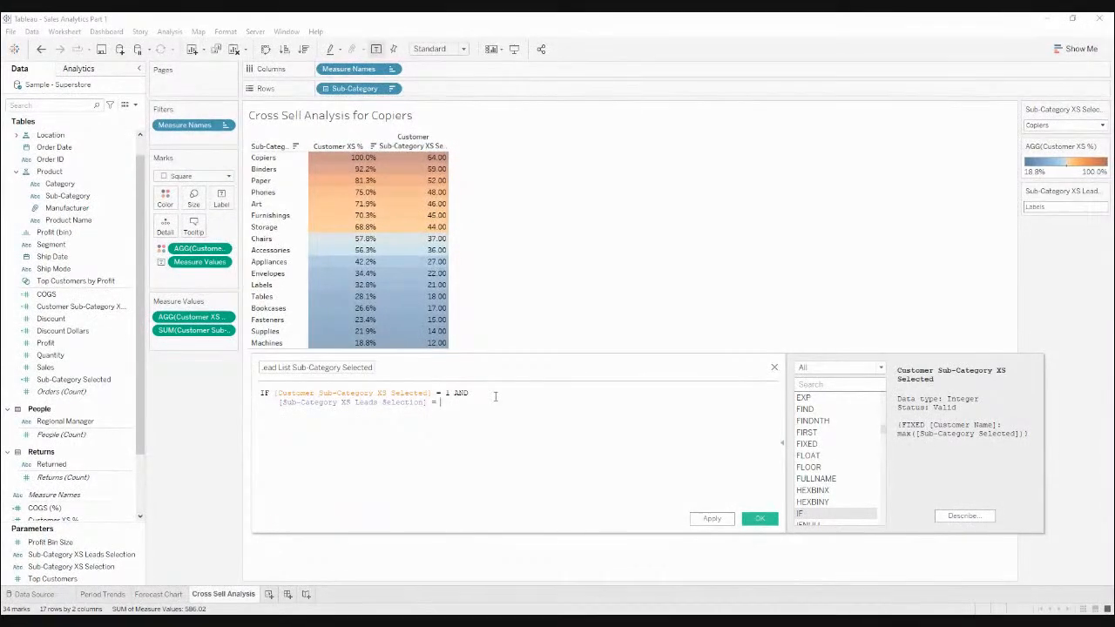
pyautogui.write('sub')
pyautogui.press('Return')
# Step: Complete the formula with then 1 else 0 end
pyautogui.write('then')
pyautogui.press('Return')
pyautogui.write('1 else 0 end')
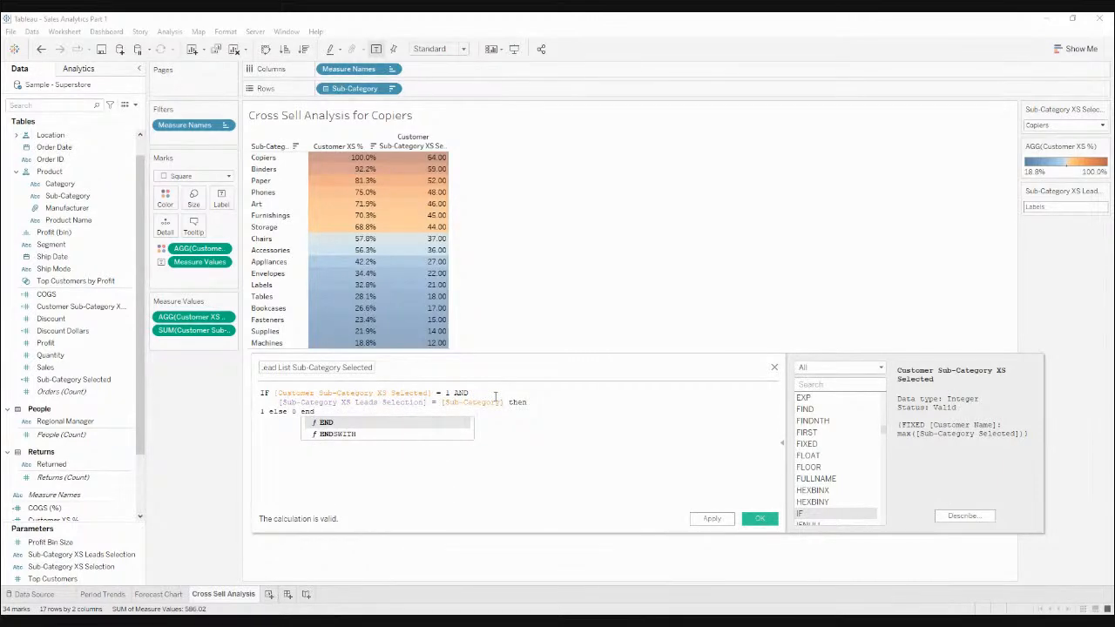
# Step: Save the finished lead list calculation, and start another calculated field named Customer XS Lead List Sub-Category Selected
pyautogui.press('Escape')
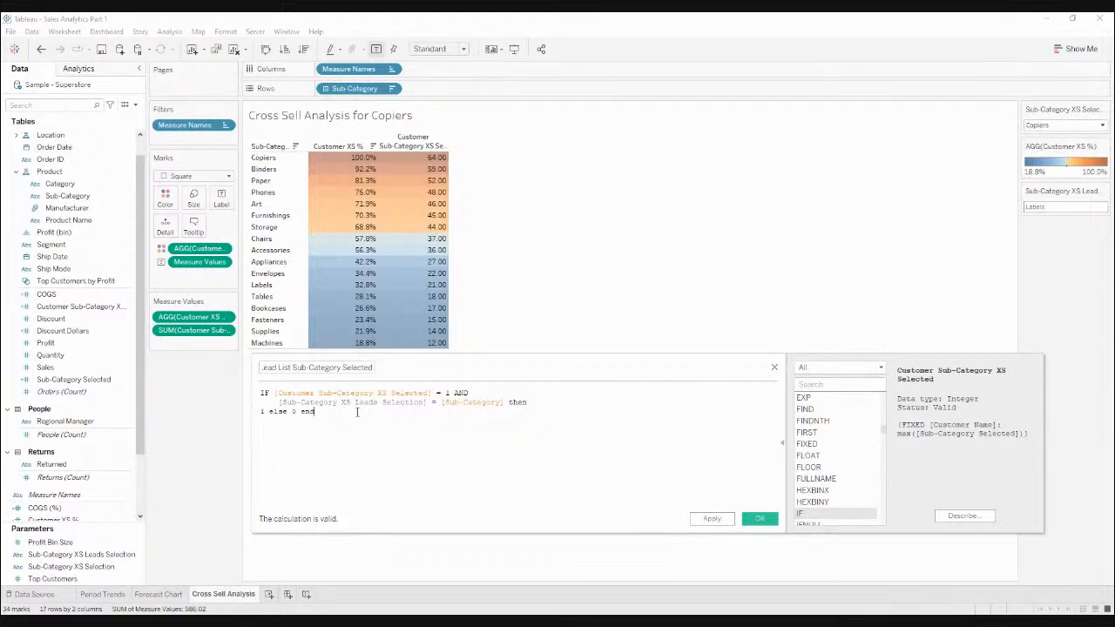
pyautogui.click(760, 519)
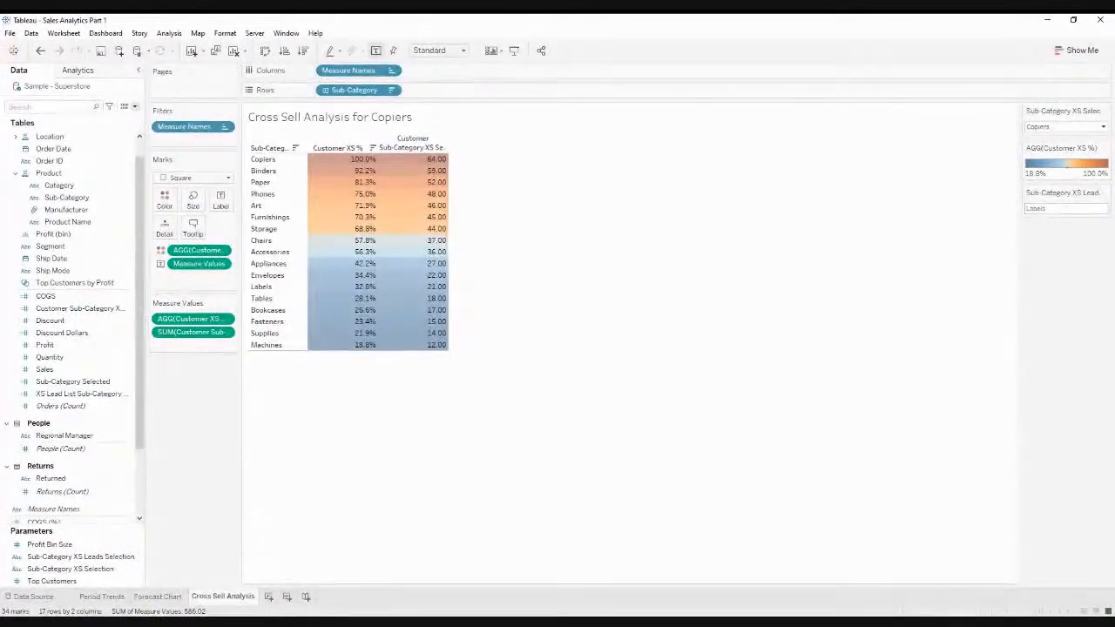
pyautogui.click(125, 115)
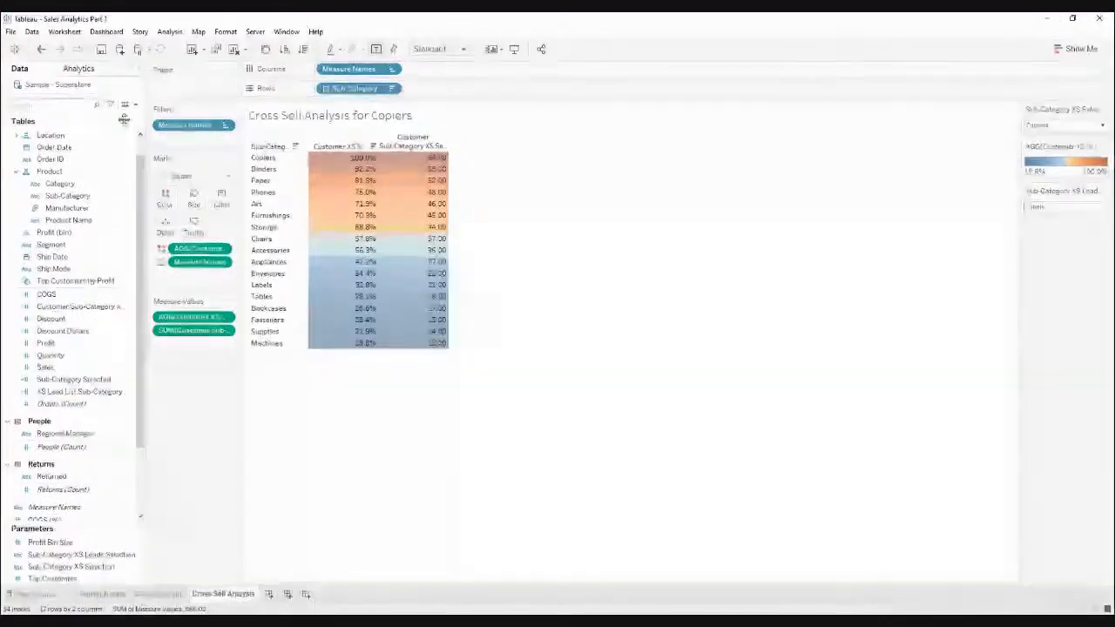
pyautogui.write('Customer XS Lead List Sub-')
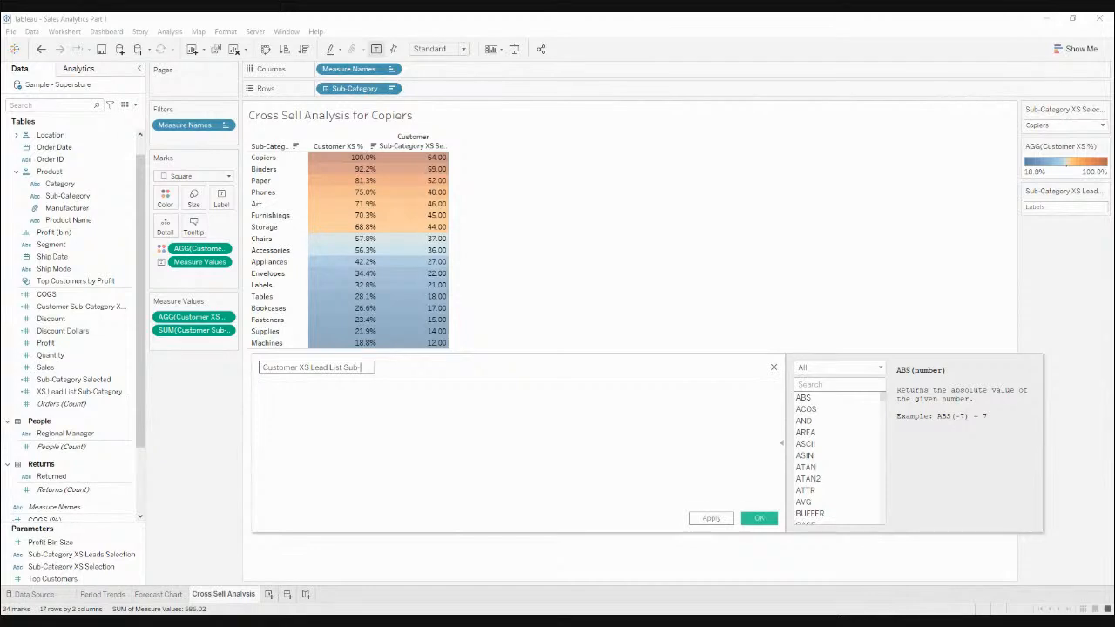
pyautogui.write('Category Selected')
pyautogui.press('Tab')
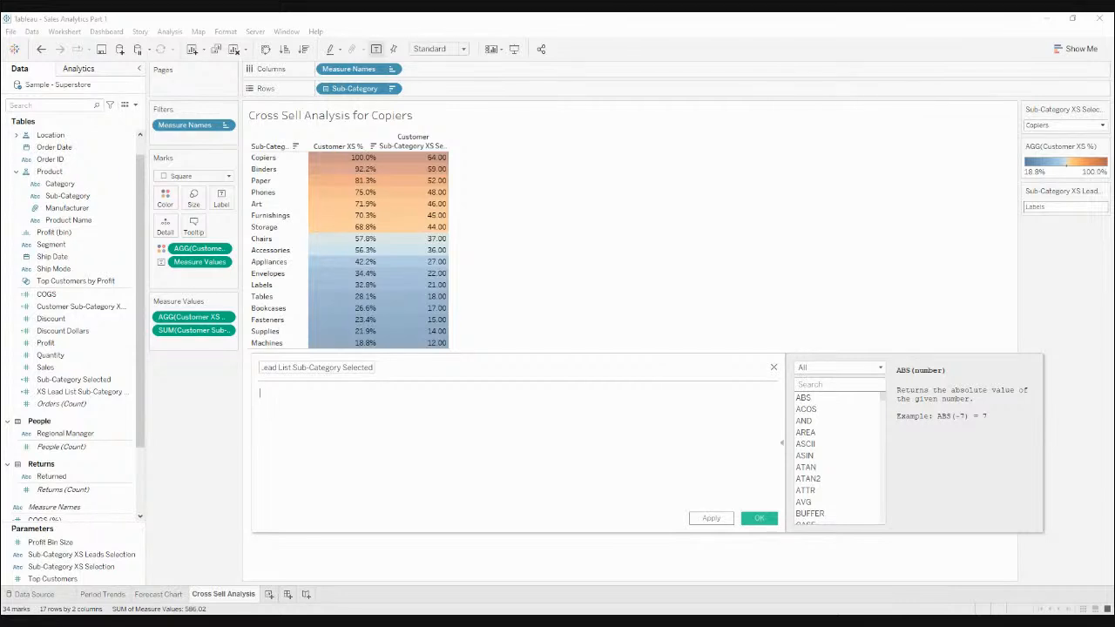
# Step: Enter the formula {FIXED [Customer Name]: max([XS Lead List Sub-Category Selected])} and save the calculated field
pyautogui.write('{fix')
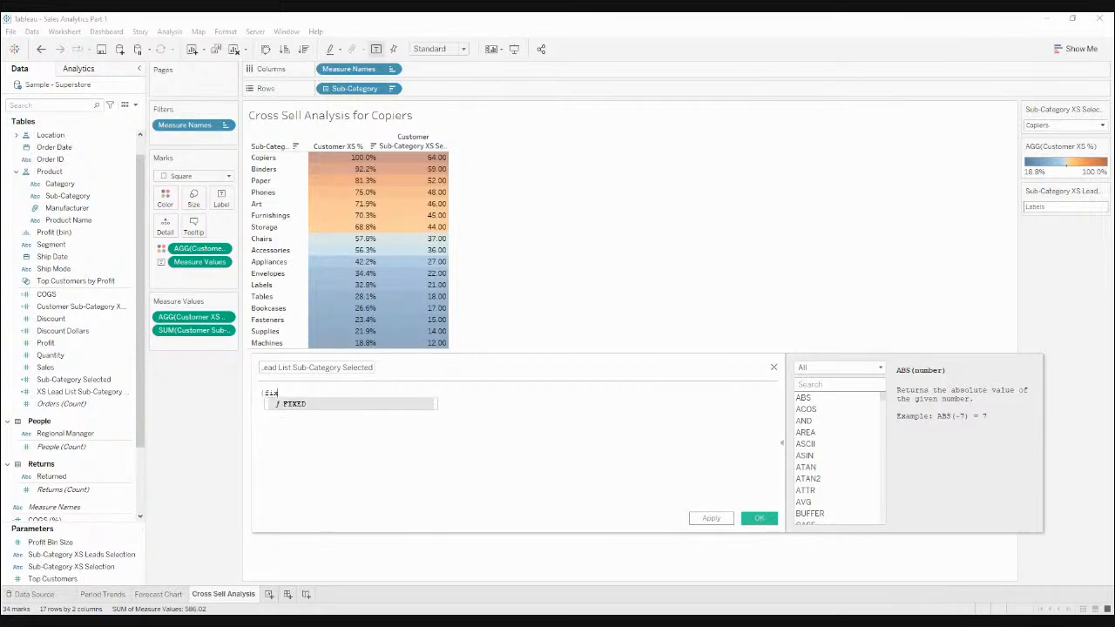
pyautogui.press('Return')
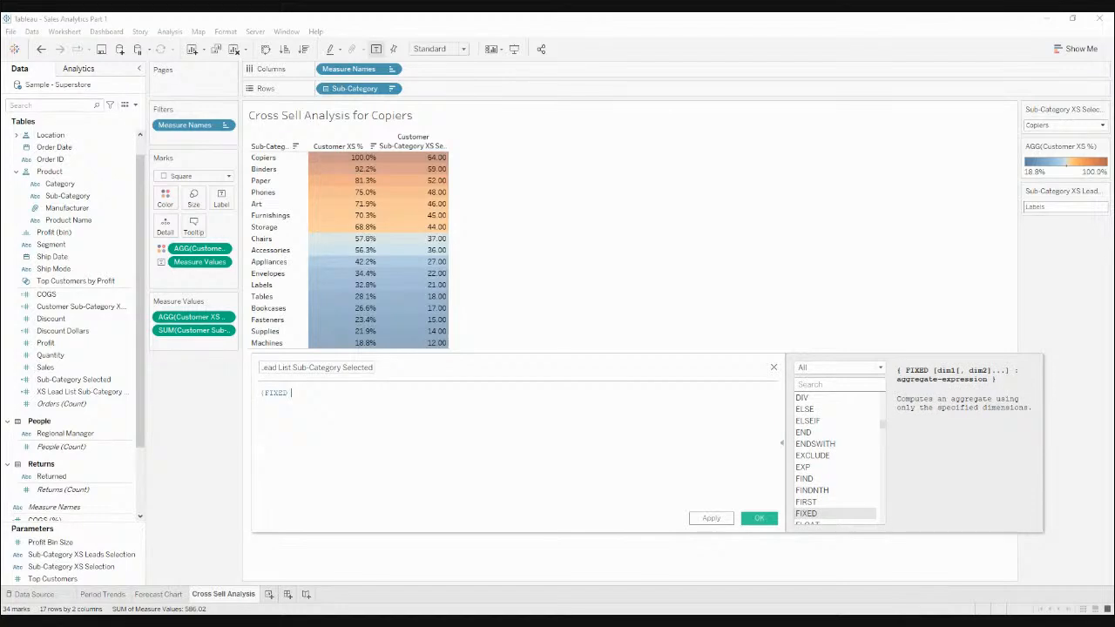
pyautogui.write('cu')
pyautogui.press('Return')
pyautogui.write(': max(')
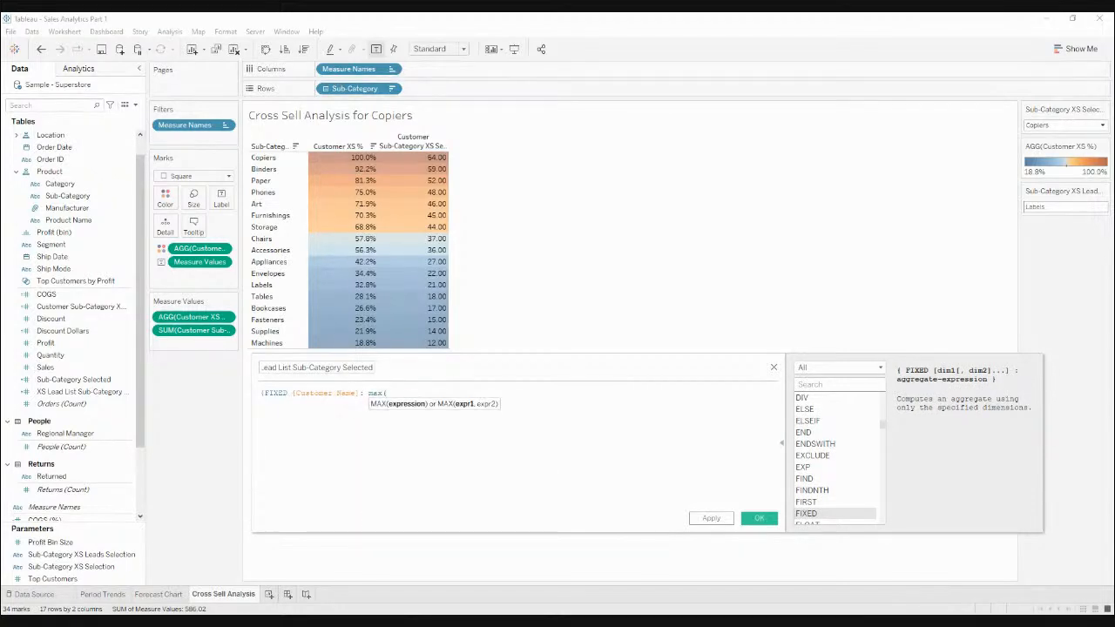
pyautogui.write('x')
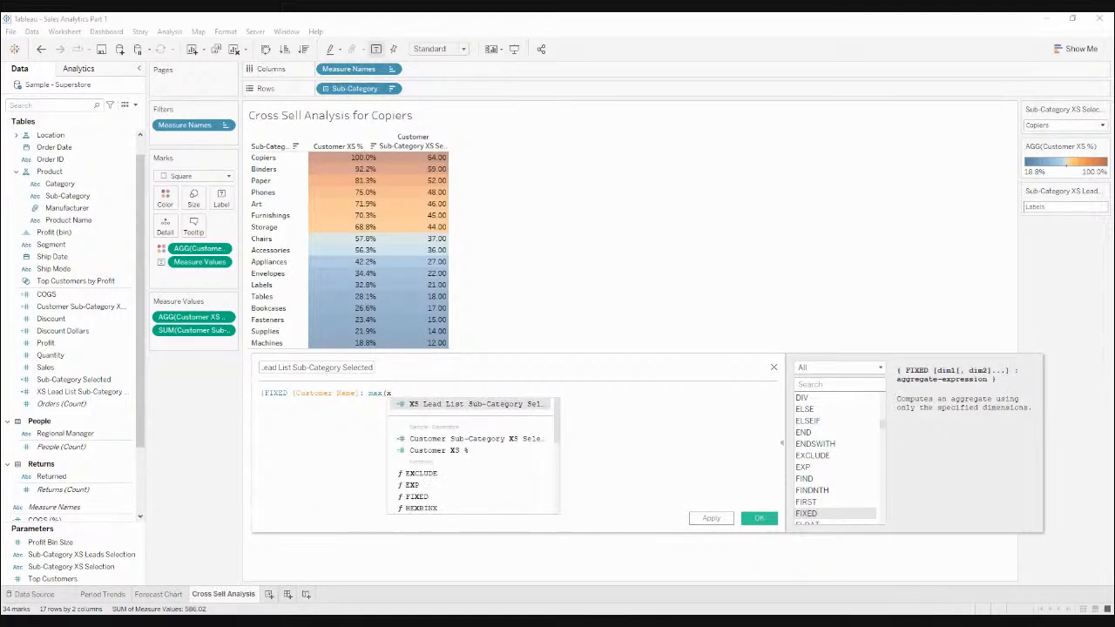
pyautogui.press('Return')
pyautogui.write(')')
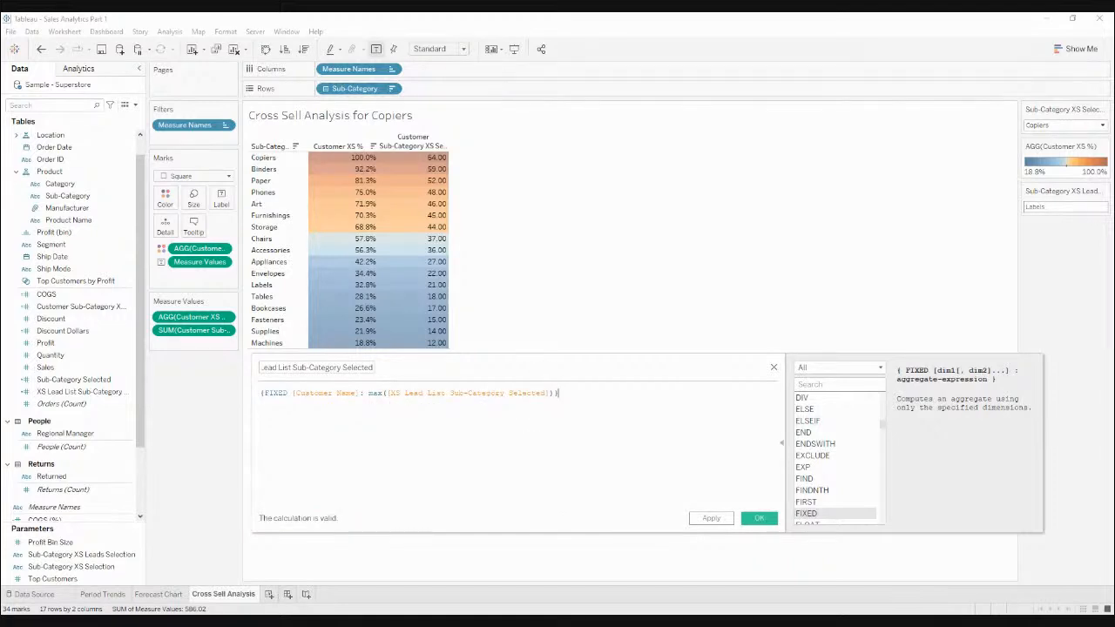
pyautogui.click(758, 518)
# Step: Add a new worksheet and list Customer Name on its rows
pyautogui.click(269, 594)
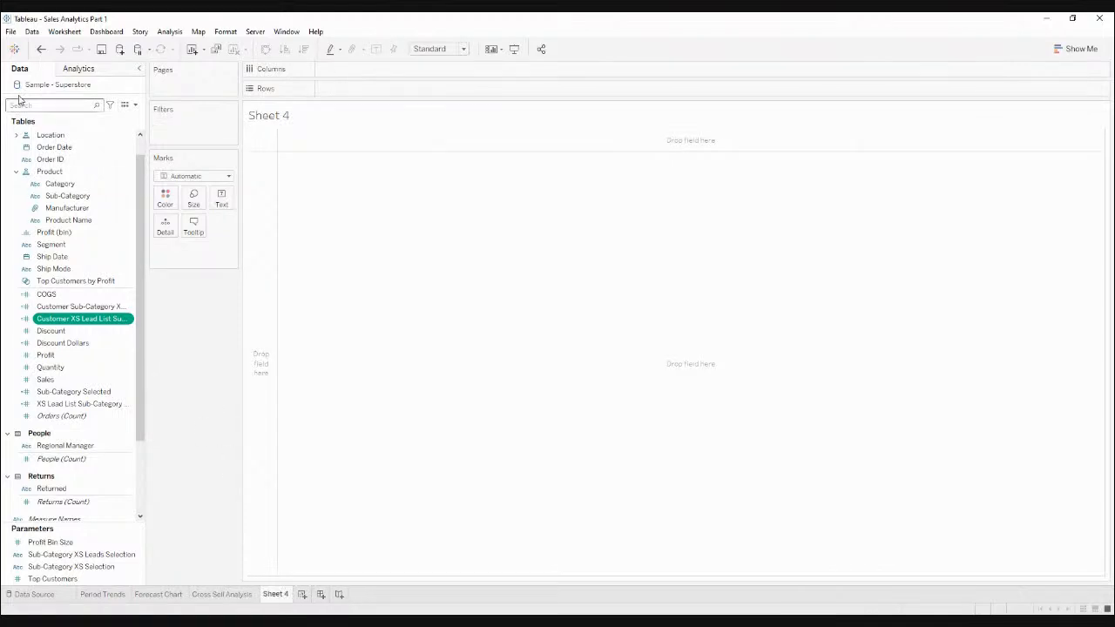
pyautogui.scroll(2, 93, 256)
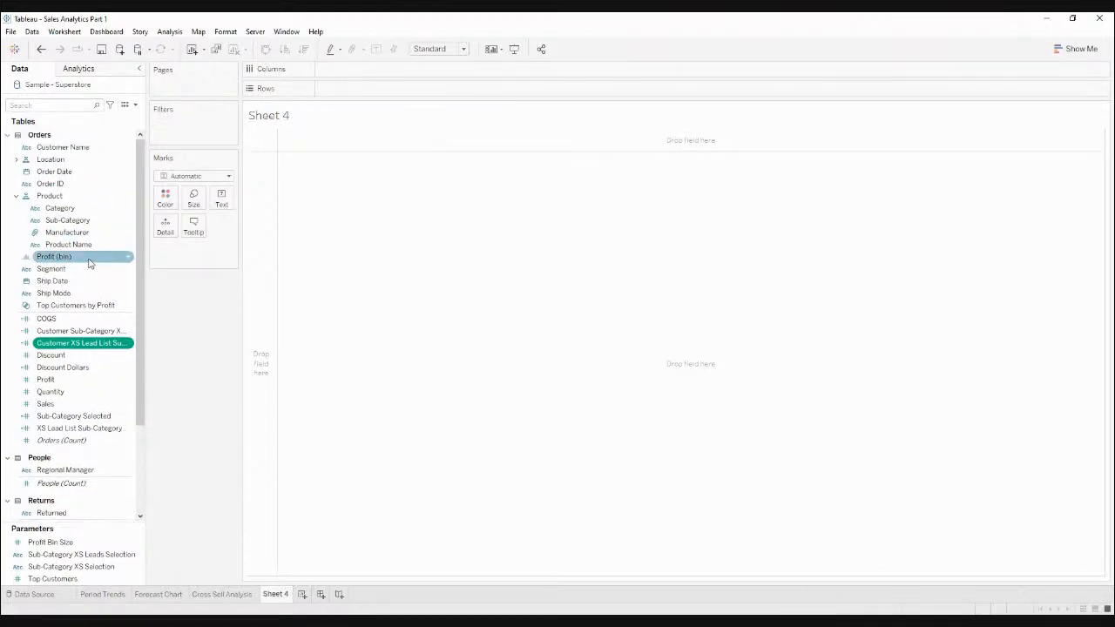
pyautogui.doubleClick(68, 148)
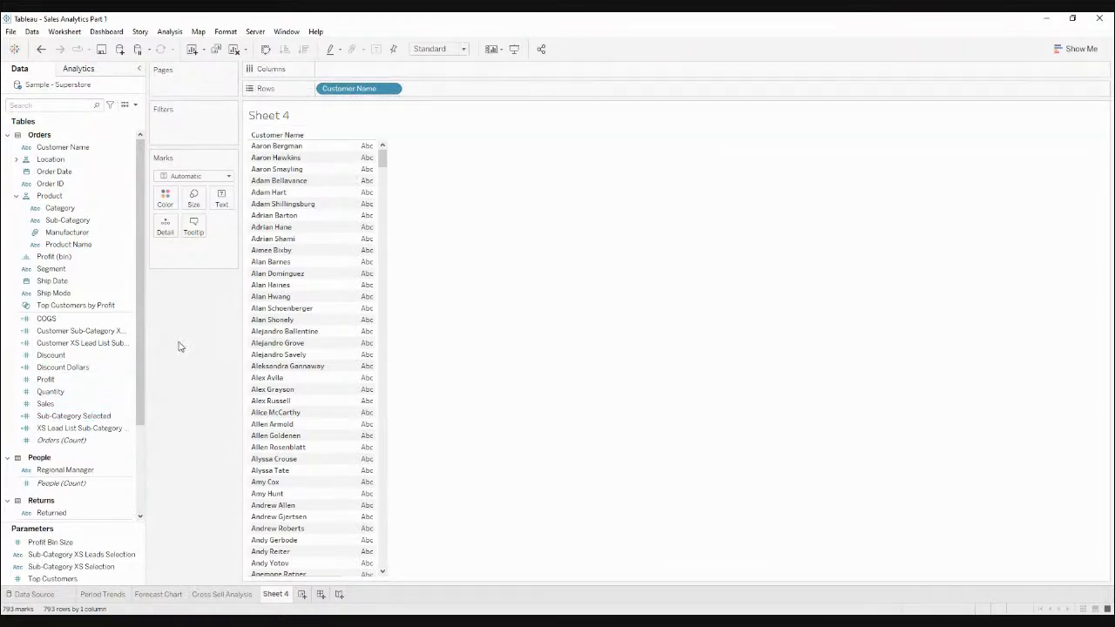
# Step: Filter the customer list by Customer Sub-Category XS Selected with all values of at least 1
pyautogui.click(91, 332)
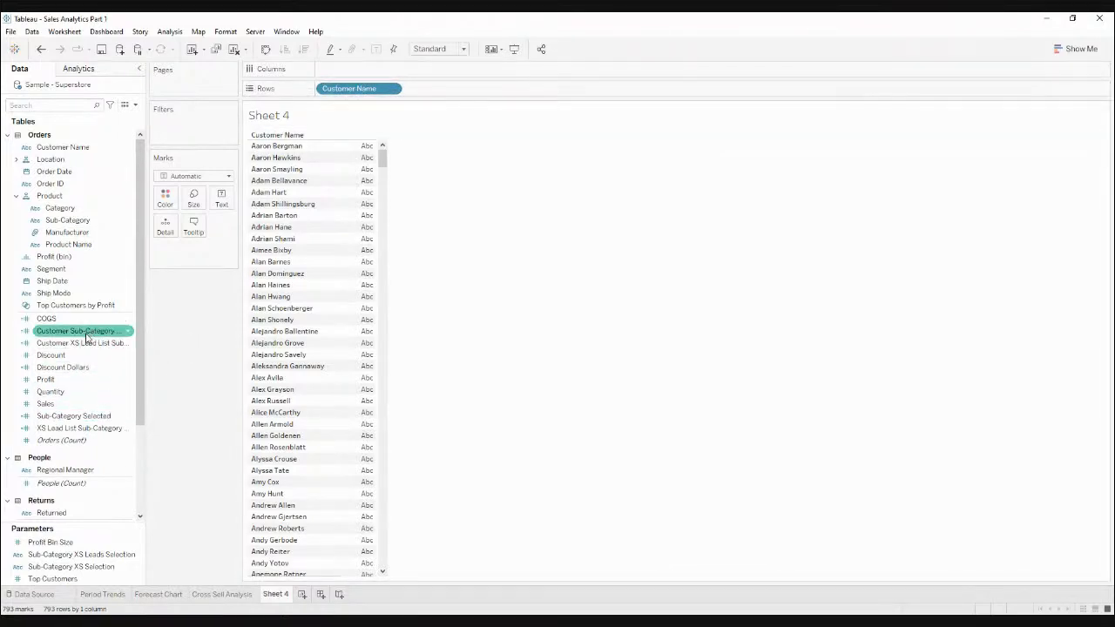
pyautogui.moveTo(87, 338); pyautogui.dragTo(174, 129)
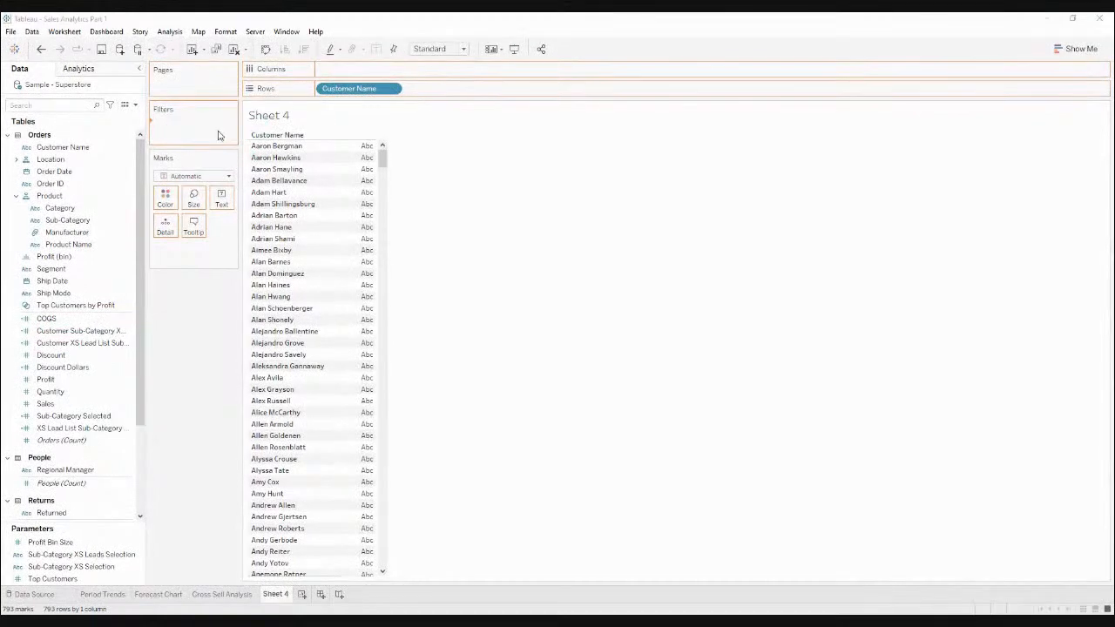
pyautogui.click(582, 411)
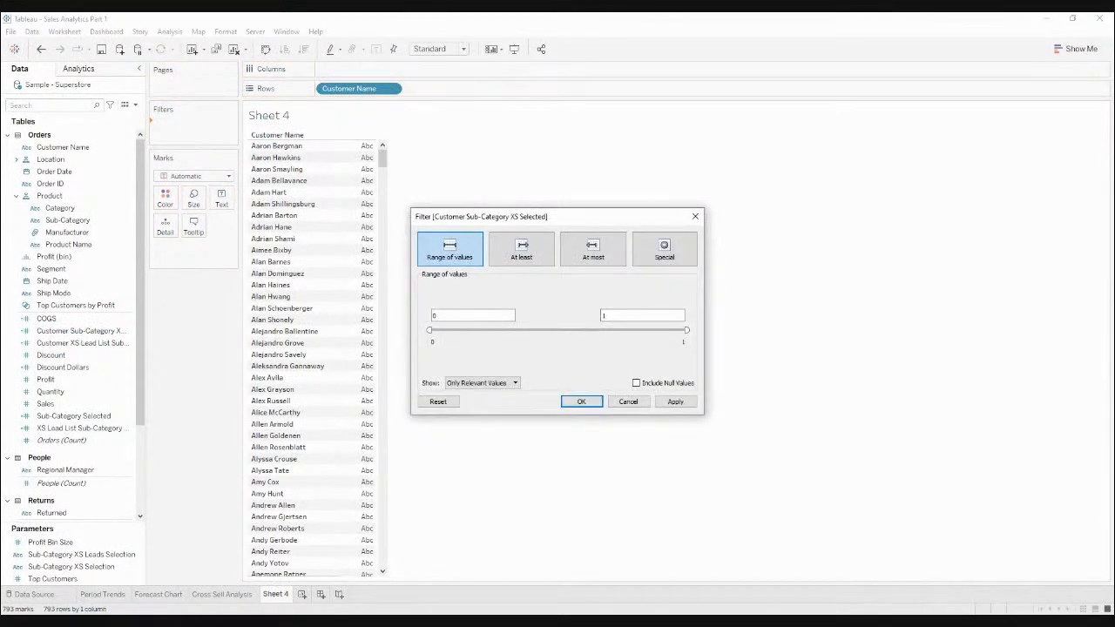
pyautogui.doubleClick(640, 315)
pyautogui.click(522, 250)
pyautogui.click(473, 316)
pyautogui.click(582, 404)
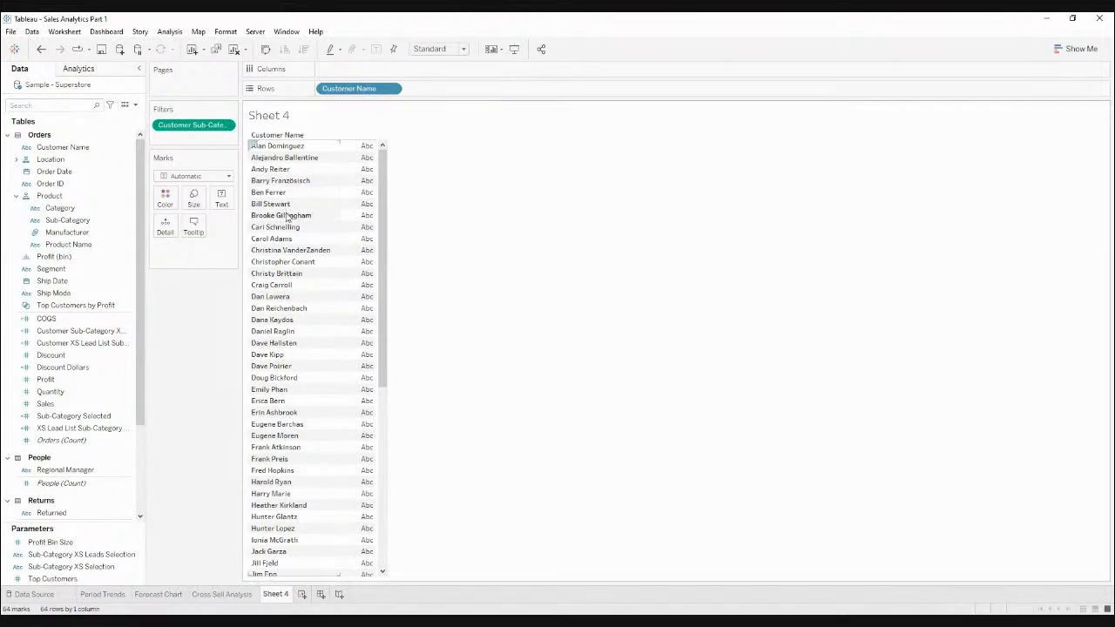
# Step: Set the Sub-Category XS Selection parameter to Art on the Cross Sell Analysis sheet, and return to the customer list
pyautogui.click(206, 593)
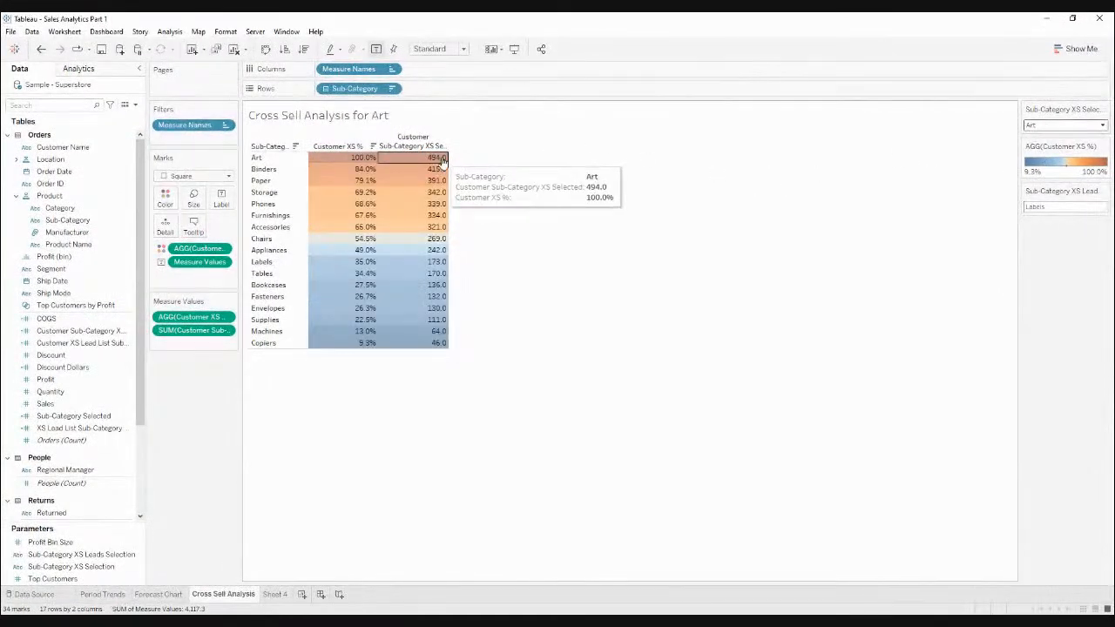
pyautogui.click(263, 596)
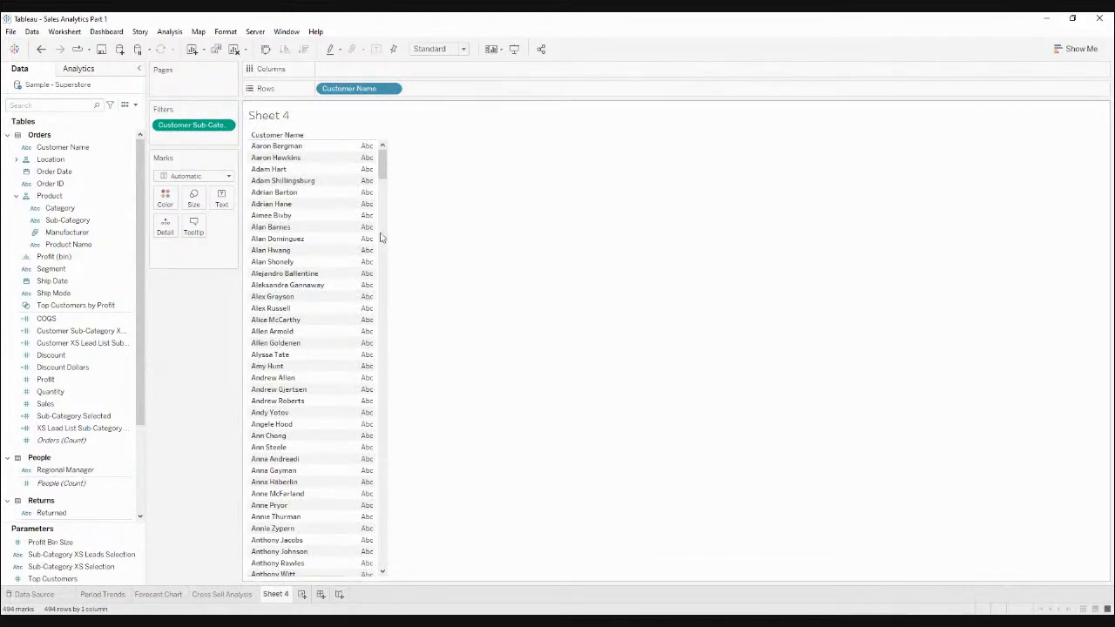
# Step: Filter the customer list by Customer XS Lead List Sub-Category Selected with all values of at most 0
pyautogui.moveTo(100, 344); pyautogui.dragTo(227, 138)
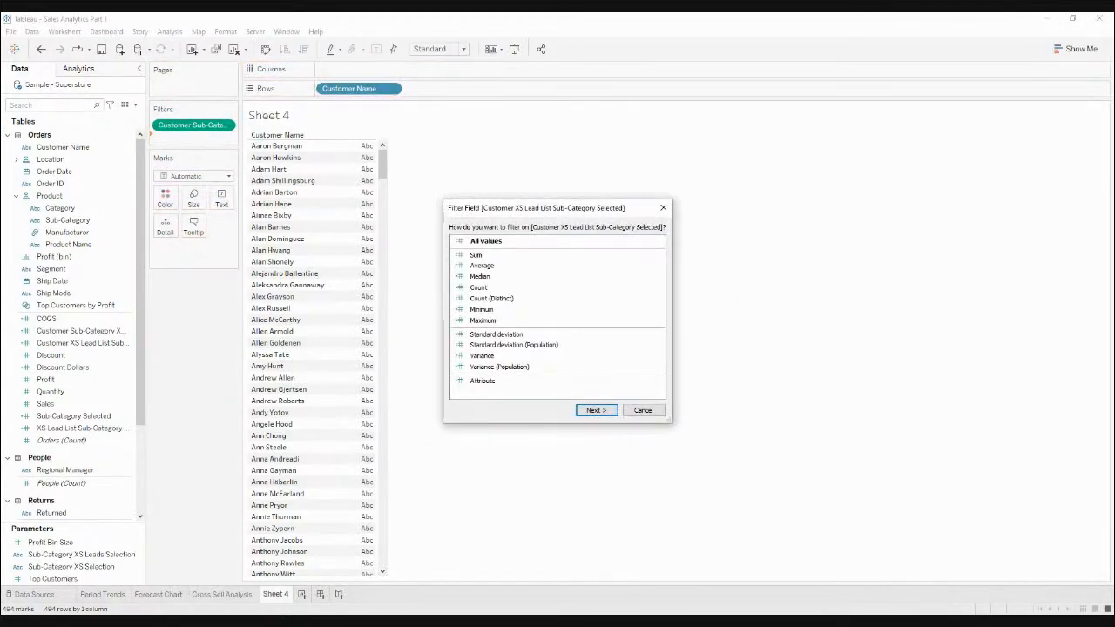
pyautogui.click(596, 410)
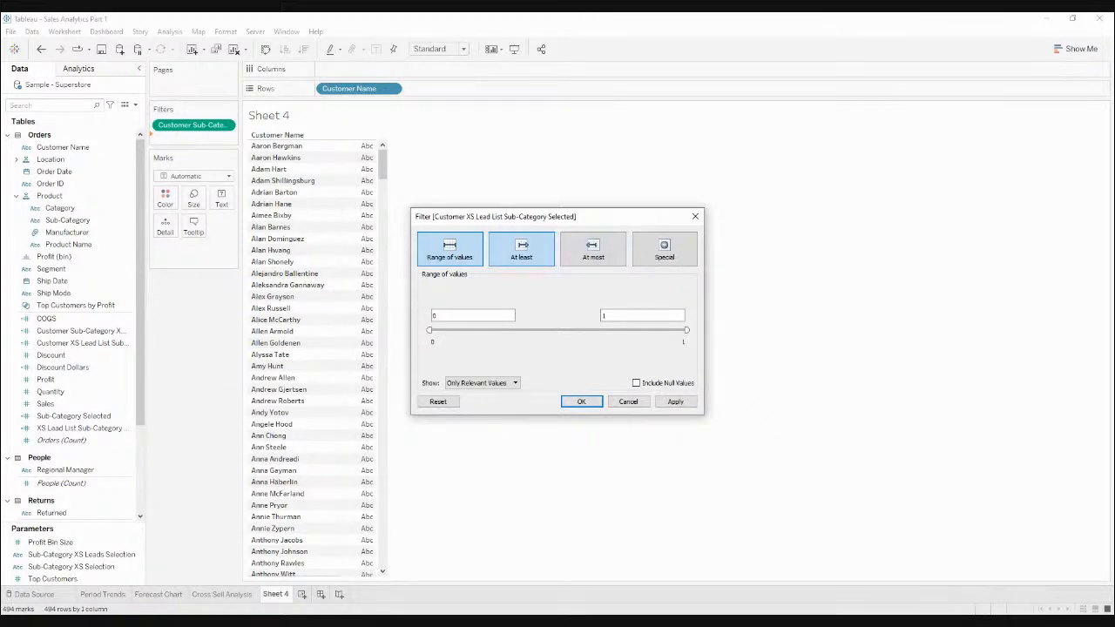
pyautogui.click(593, 248)
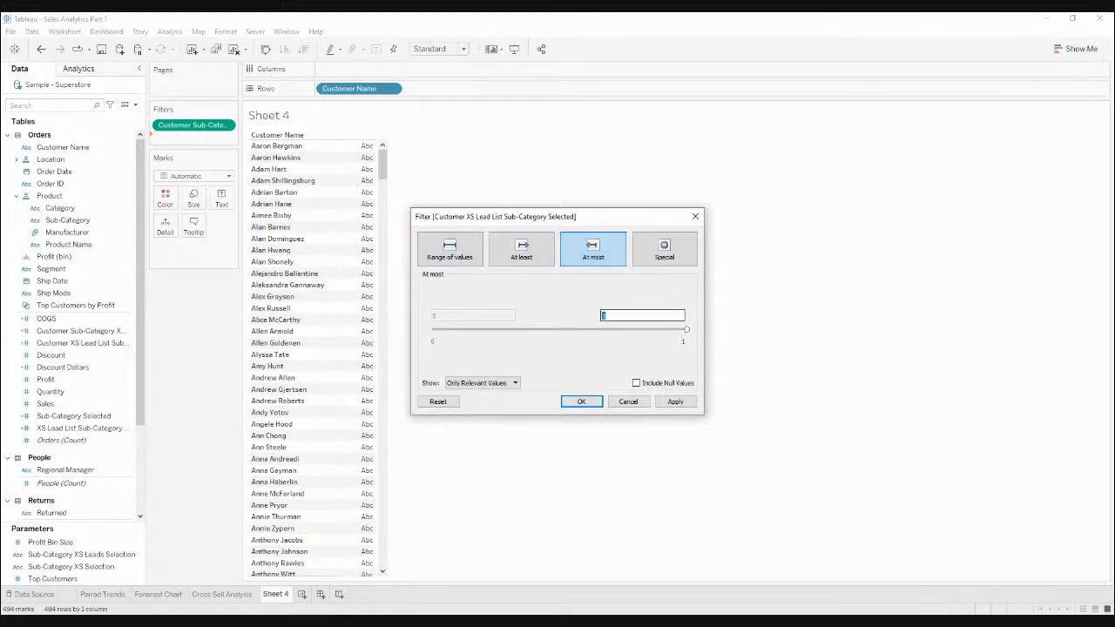
pyautogui.write('0')
pyautogui.click(675, 402)
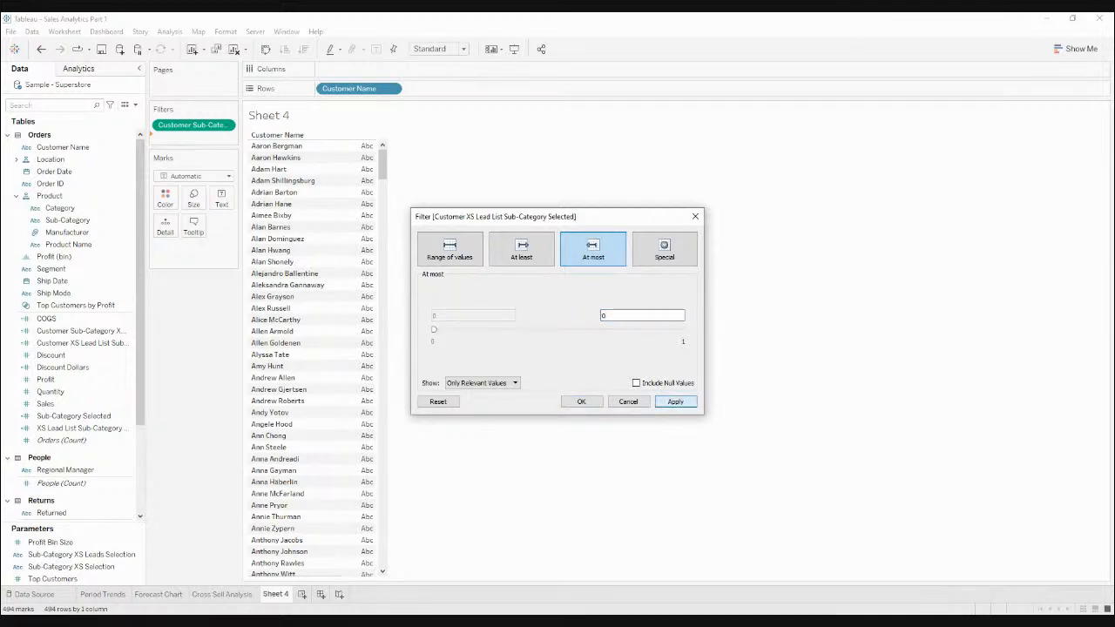
pyautogui.click(581, 402)
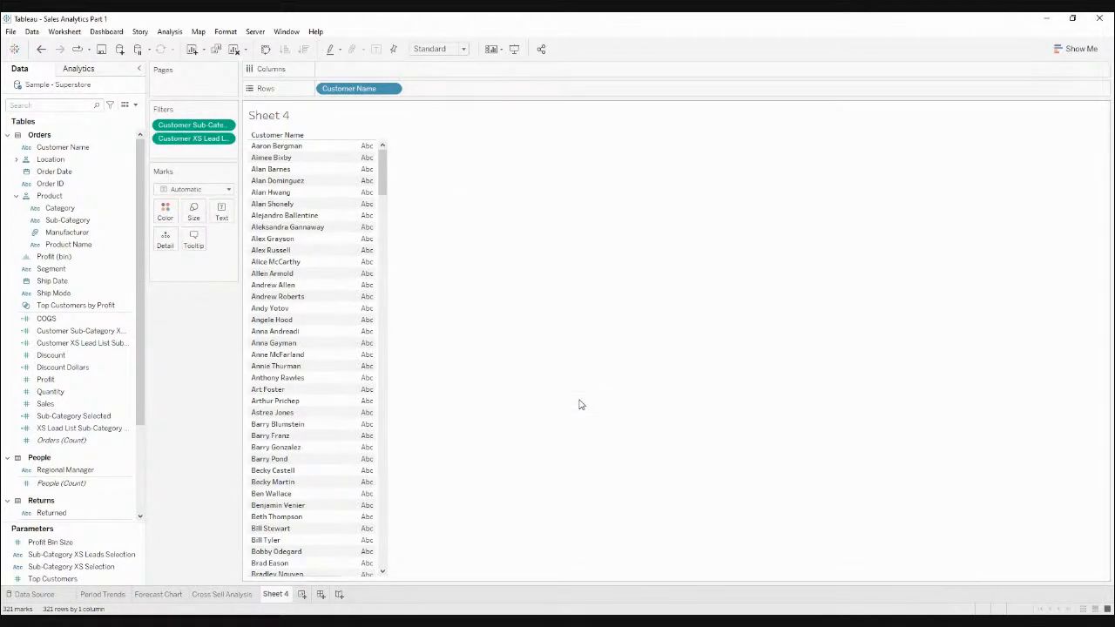
# Step: Select Binders as the leads sub-category in the Cross Sell Analysis table, and compare its customer count with the filtered customer list
pyautogui.click(223, 595)
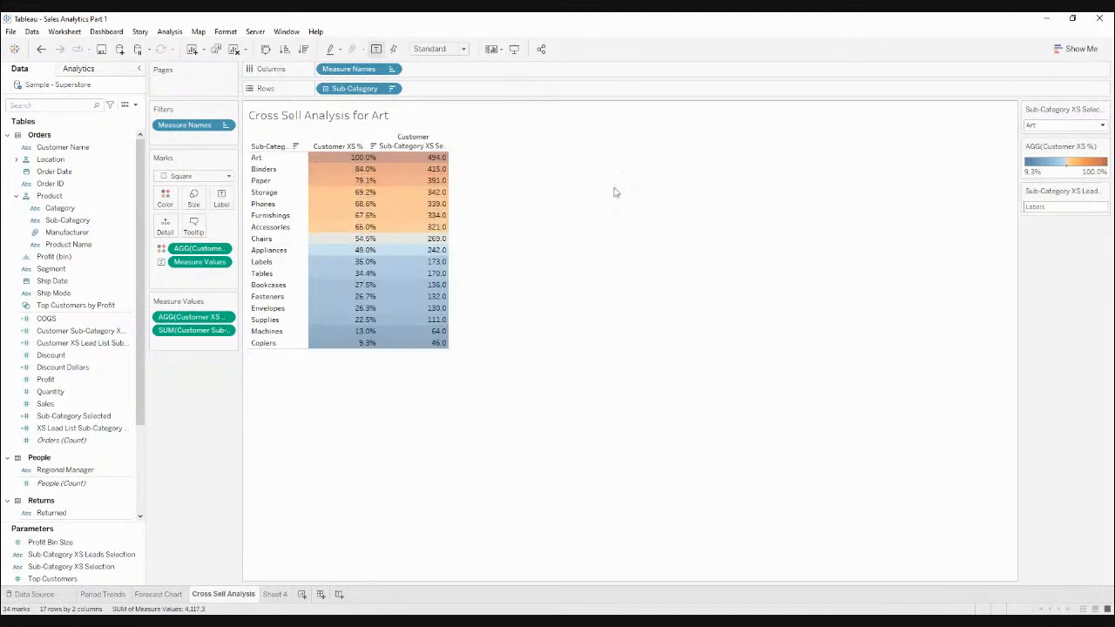
pyautogui.click(336, 170)
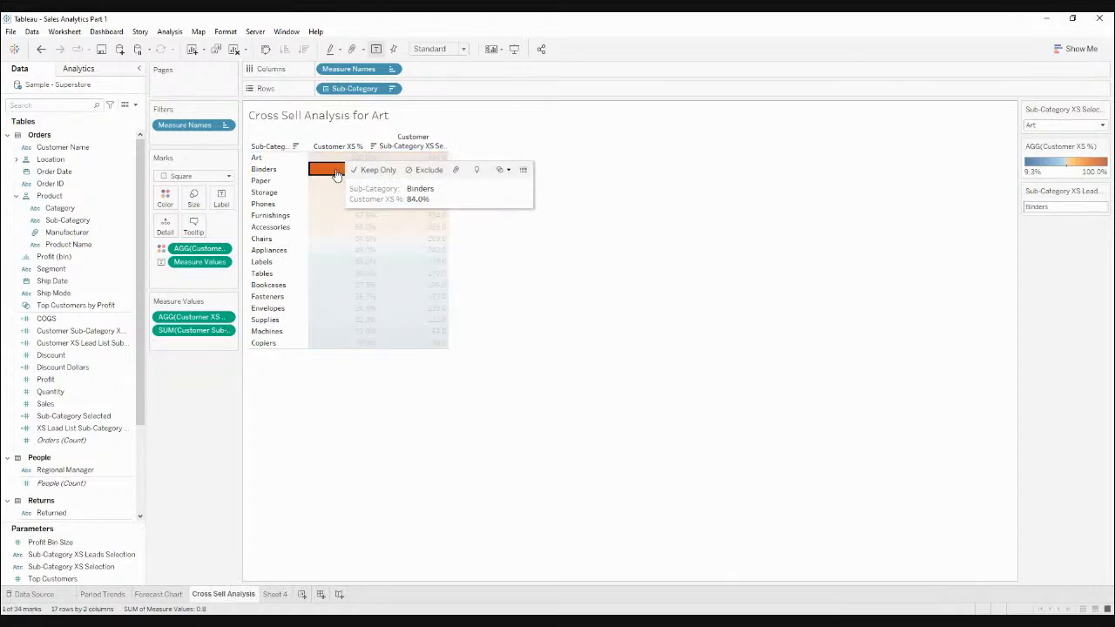
pyautogui.click(336, 171)
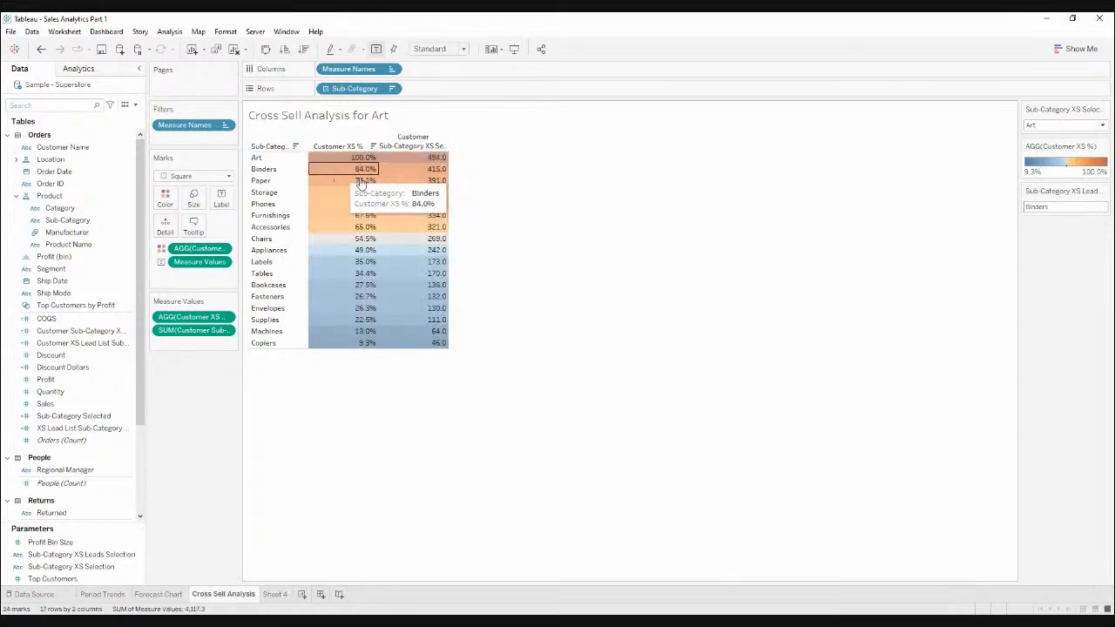
pyautogui.click(284, 596)
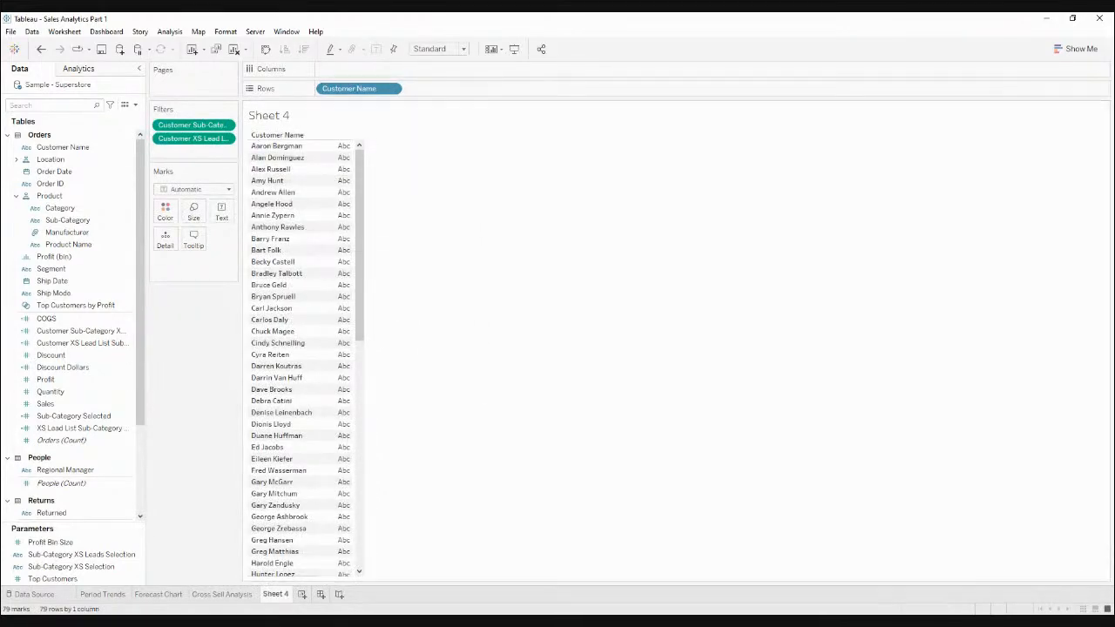
pyautogui.click(228, 595)
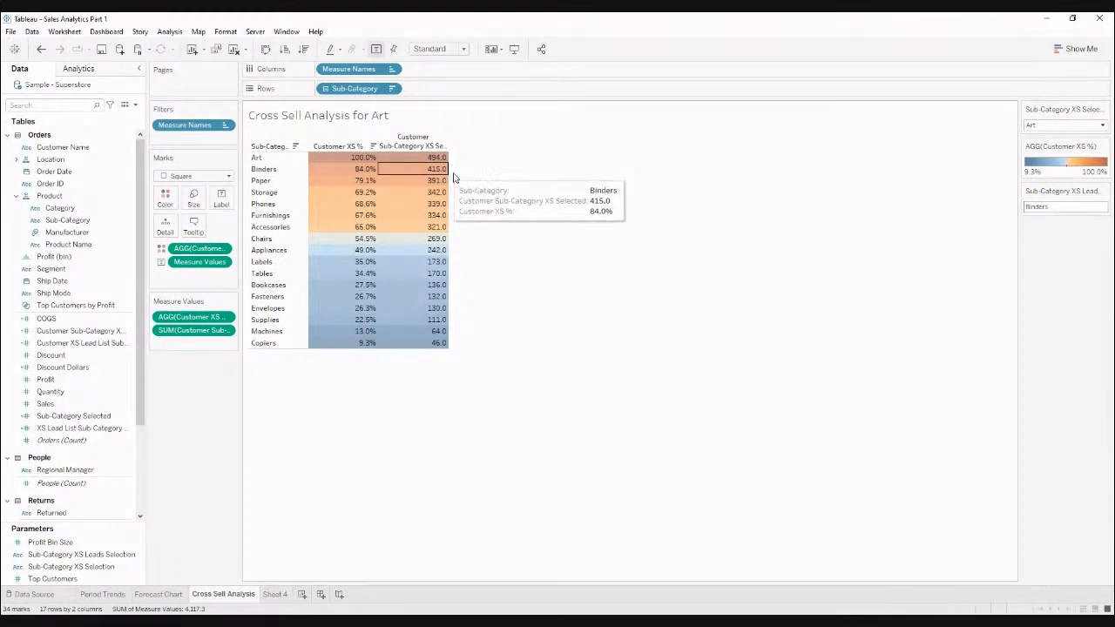
pyautogui.click(275, 595)
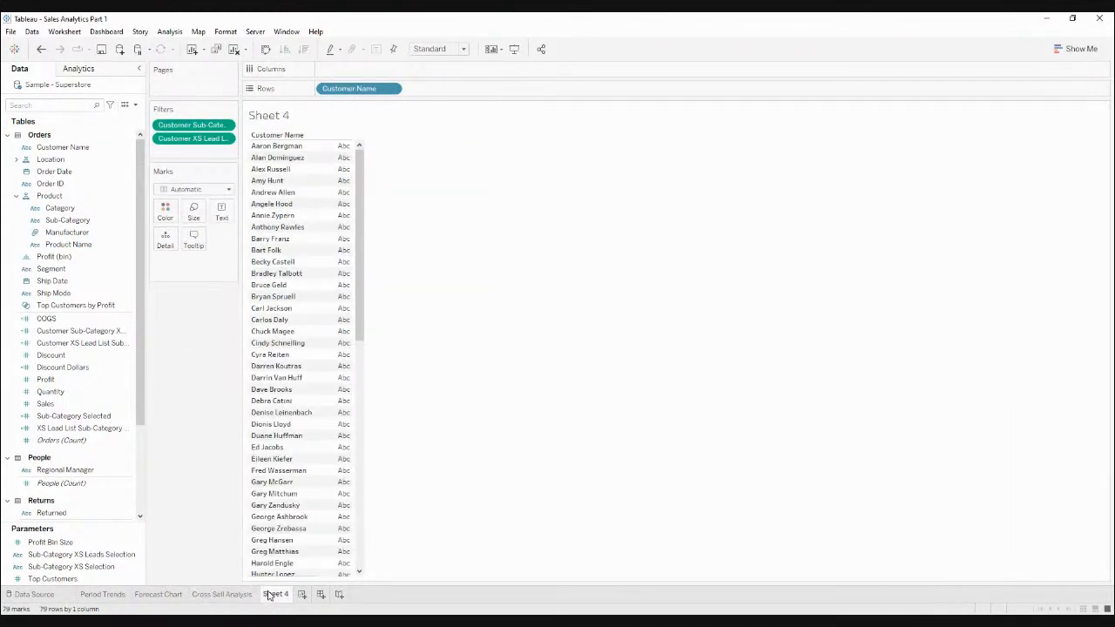
# Step: Rename Sheet 4 as Cross Sell Lead List
pyautogui.doubleClick(272, 595)
pyautogui.write('Cross Sell LEad')
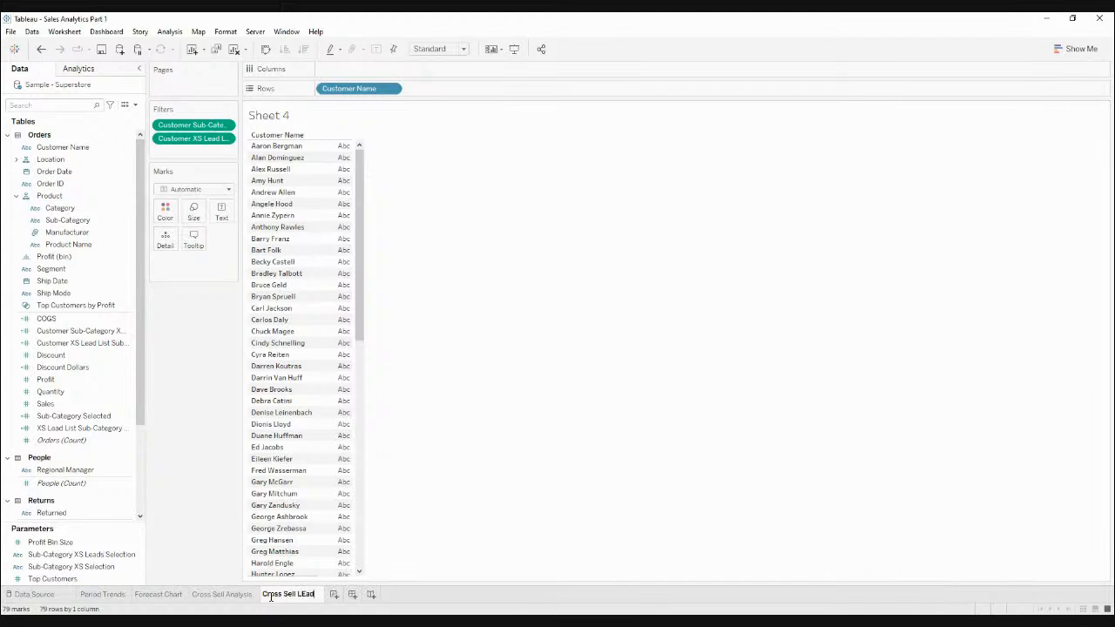
pyautogui.press('BackSpace')
pyautogui.press('BackSpace')
pyautogui.press('BackSpace')
pyautogui.write('ead List')
pyautogui.press('Return')
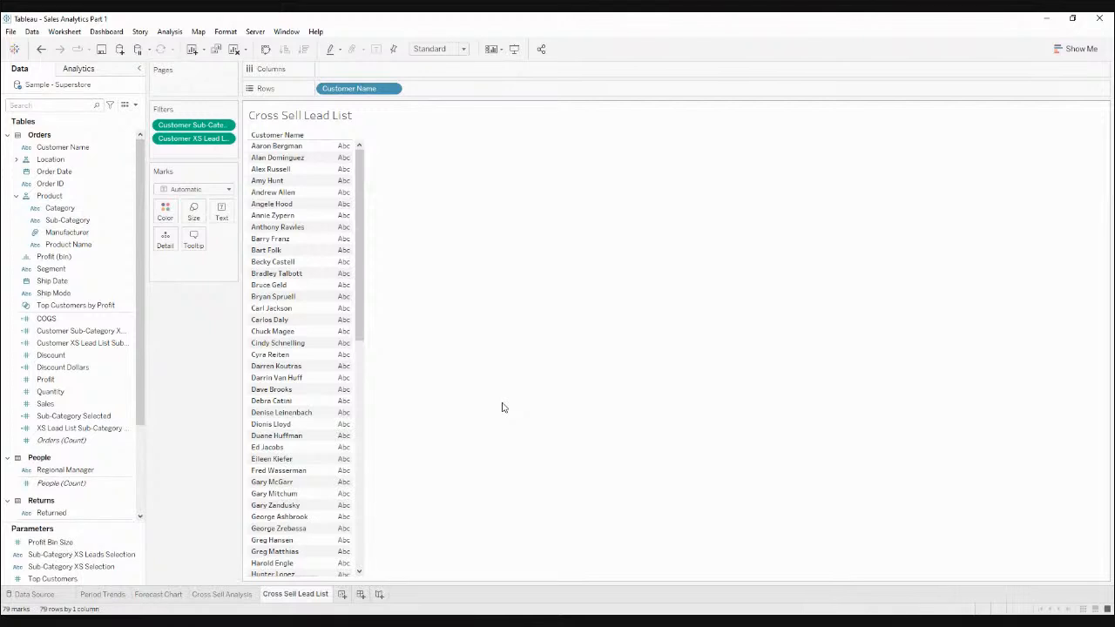
# Step: Set the sheet's title to <Sheet Name> for <Parameters.Sub-Category XS Leads Selection>
pyautogui.doubleClick(339, 120)
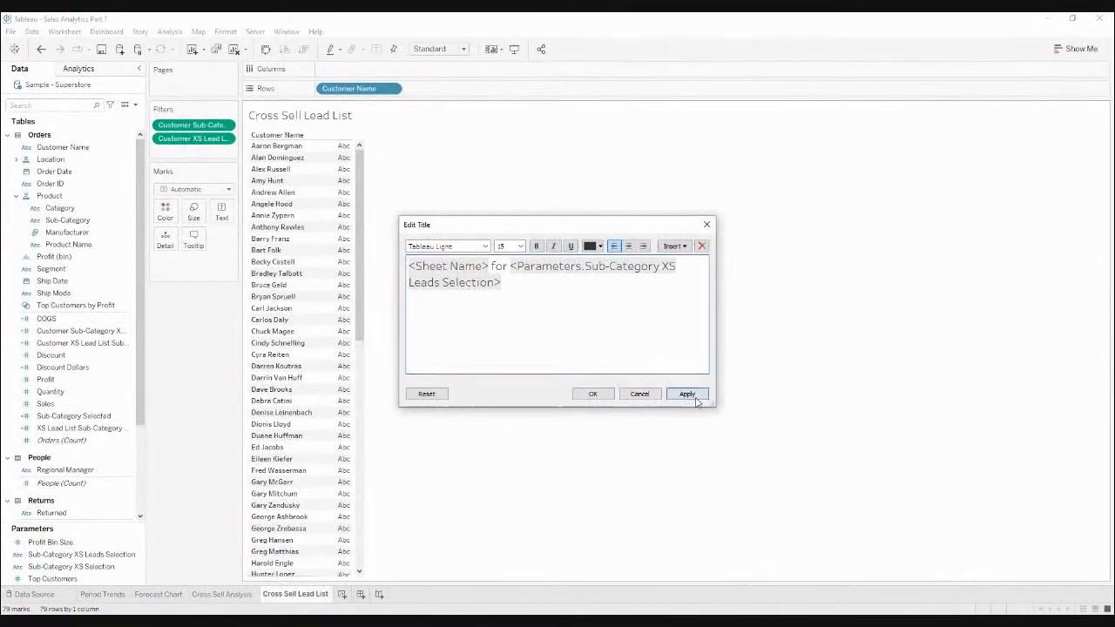
pyautogui.click(687, 394)
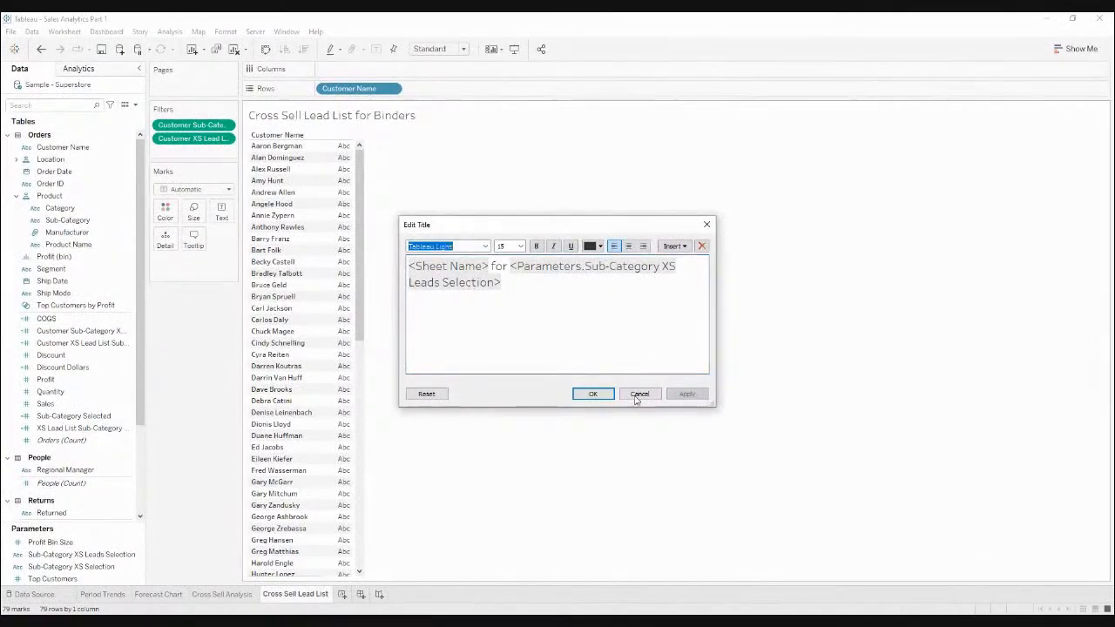
pyautogui.click(592, 394)
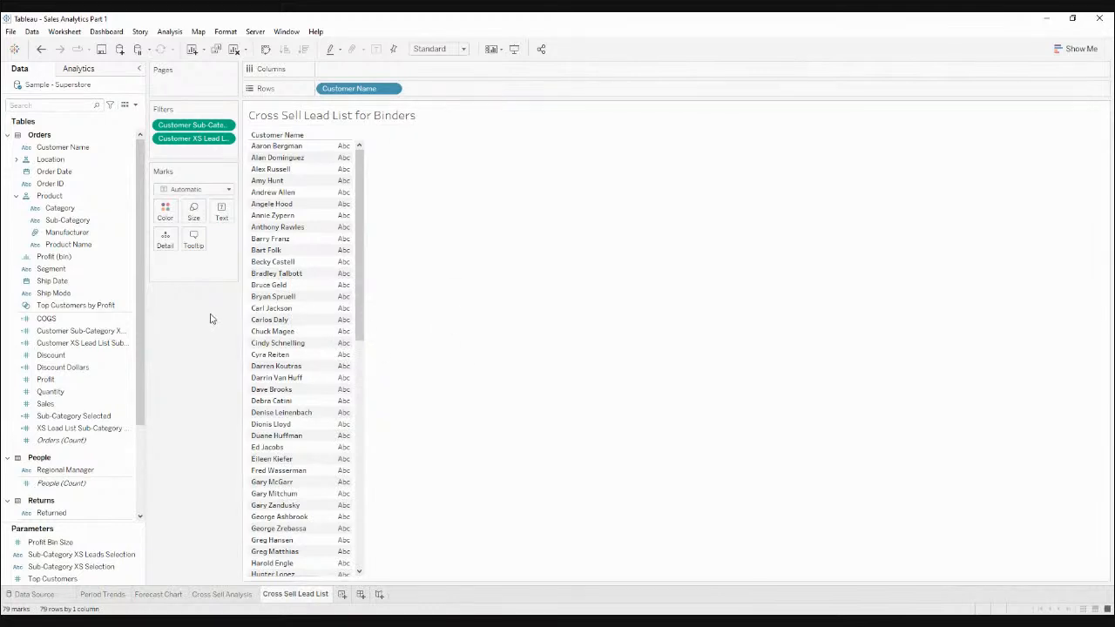
# Step: Add Order Date as MAX(Order Date) to the rows of the lead list, after Customer Name
pyautogui.click(92, 331)
pyautogui.click(65, 232)
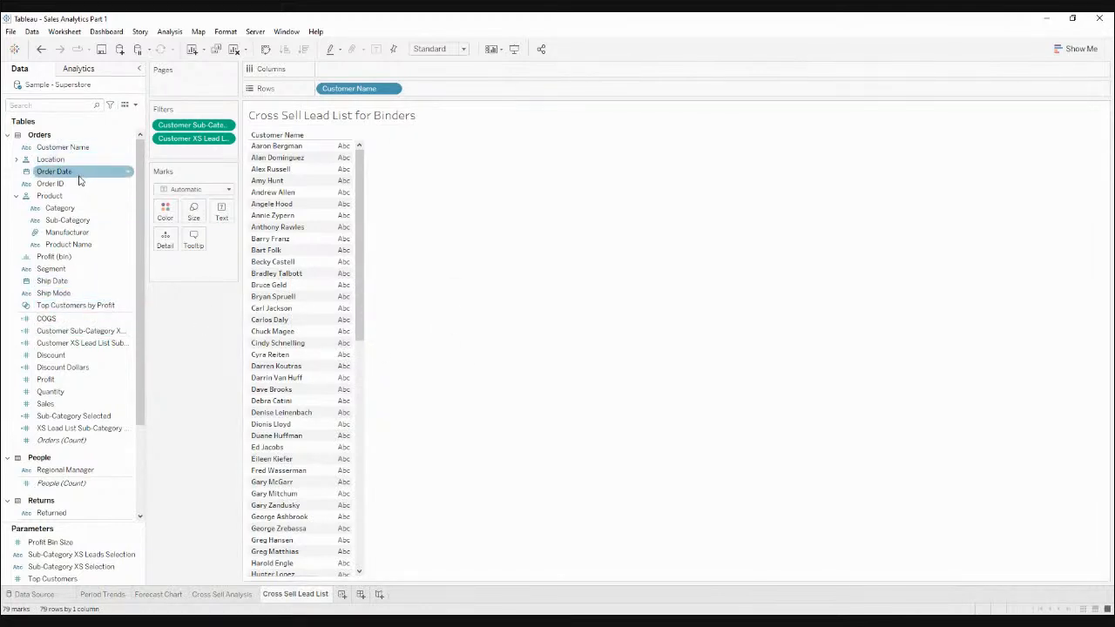
pyautogui.moveTo(61, 179); pyautogui.dragTo(500, 93)
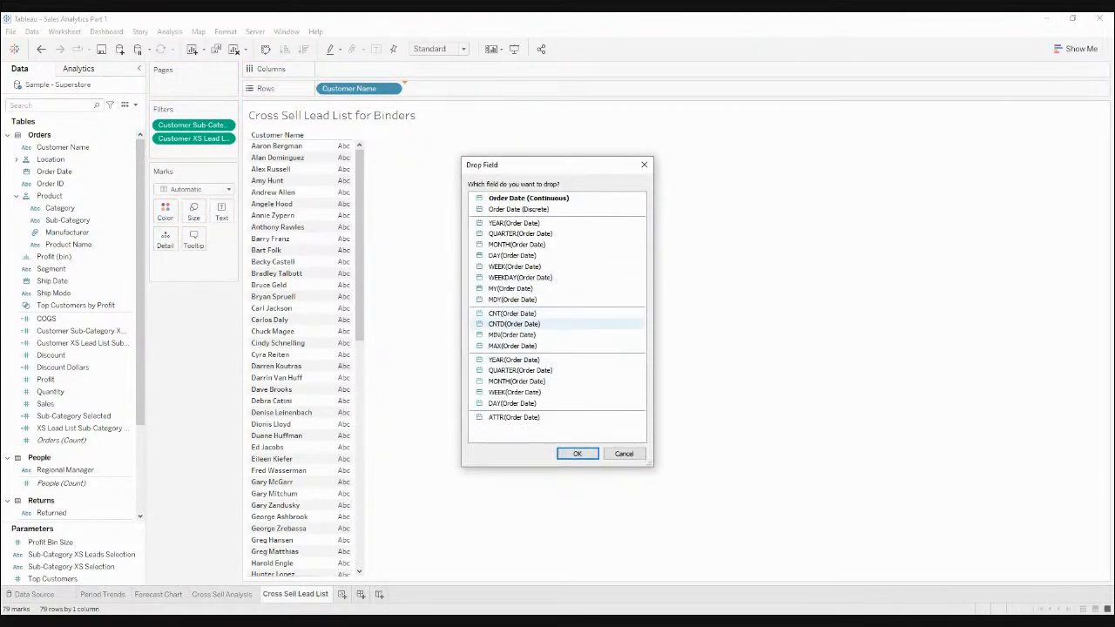
pyautogui.click(513, 346)
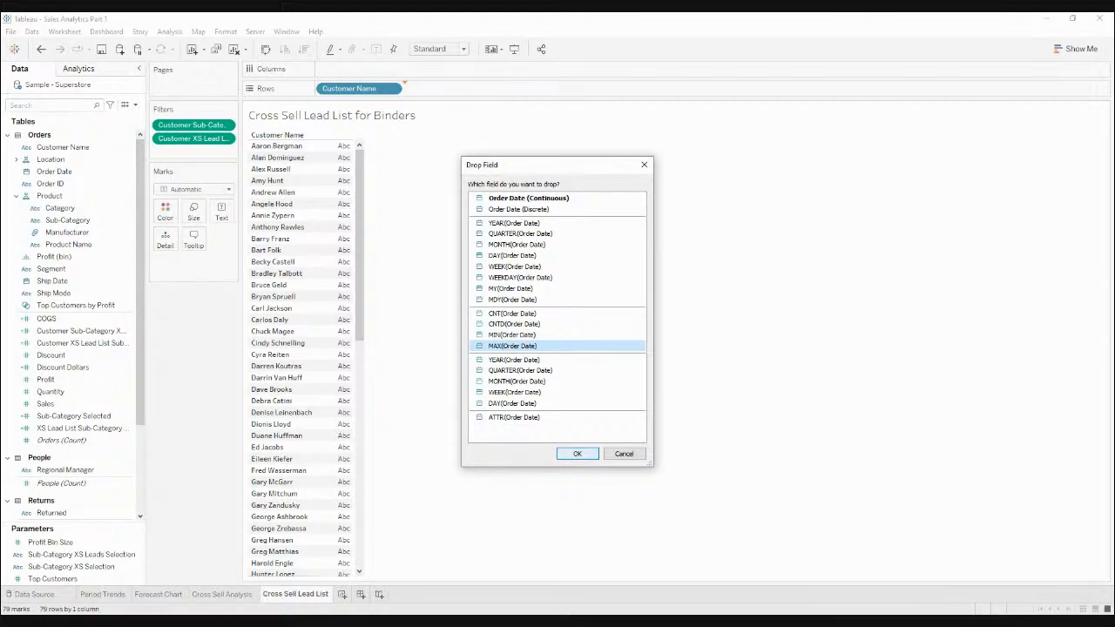
pyautogui.click(586, 452)
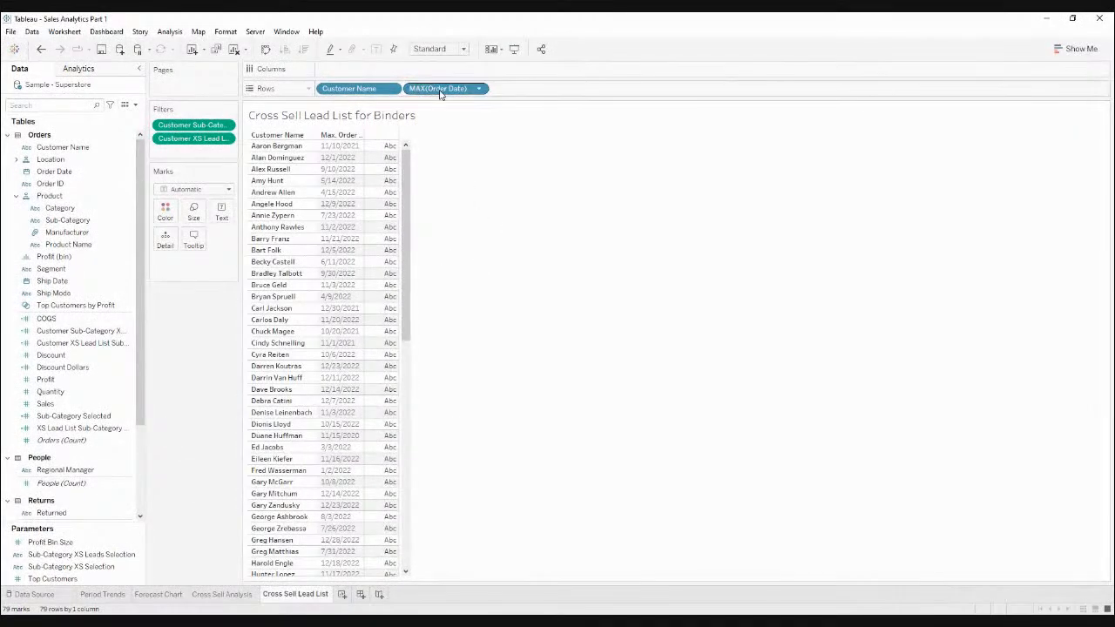
# Step: Sort the customers by Max. Order Date in descending order and widen that column to show its full header
pyautogui.click(359, 136)
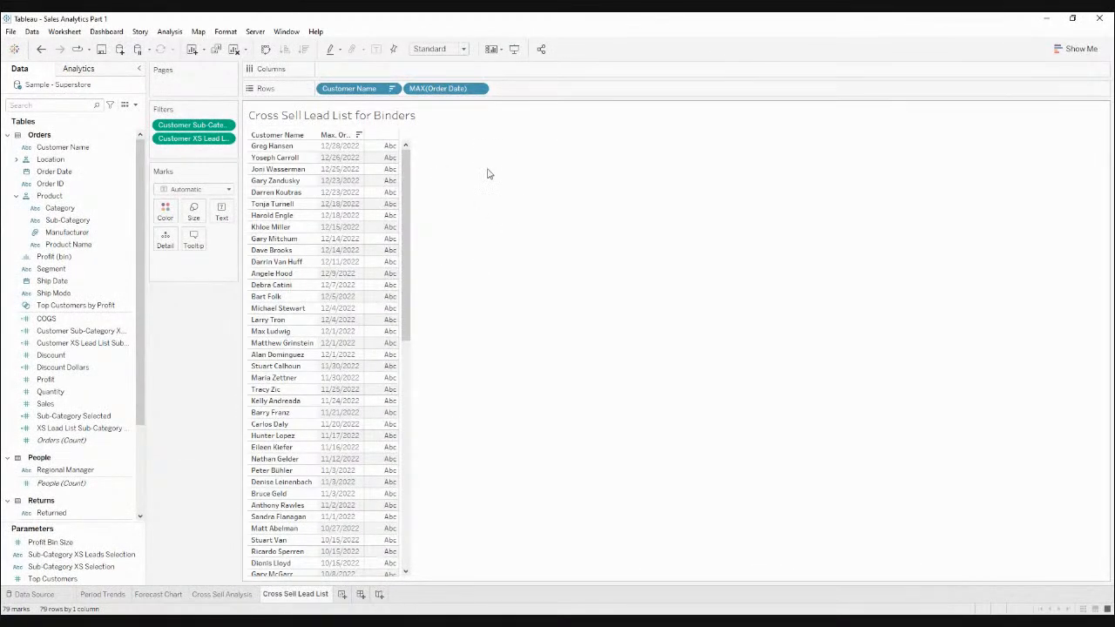
pyautogui.moveTo(369, 147); pyautogui.dragTo(383, 148)
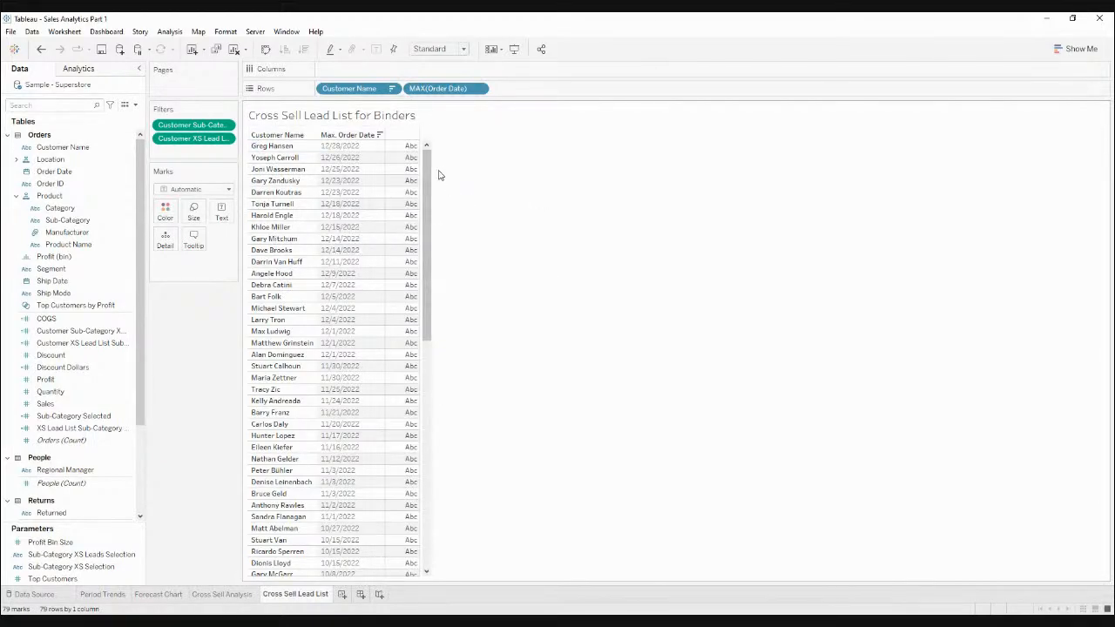
pyautogui.moveTo(428, 165); pyautogui.dragTo(433, 440)
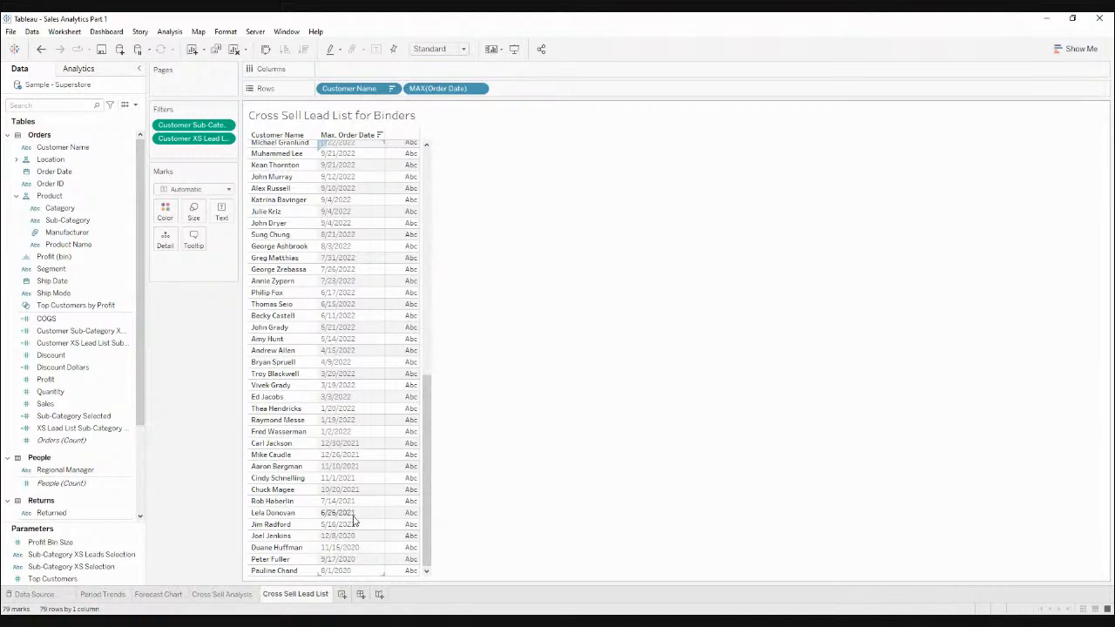
pyautogui.moveTo(427, 404); pyautogui.dragTo(427, 178)
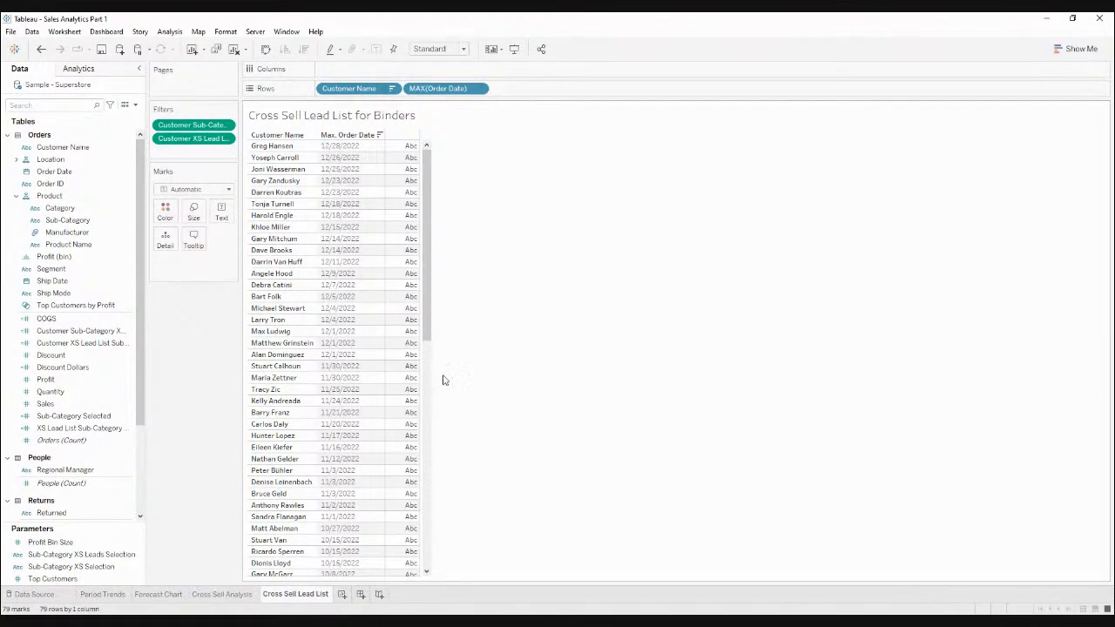
pyautogui.moveTo(424, 294); pyautogui.dragTo(440, 520)
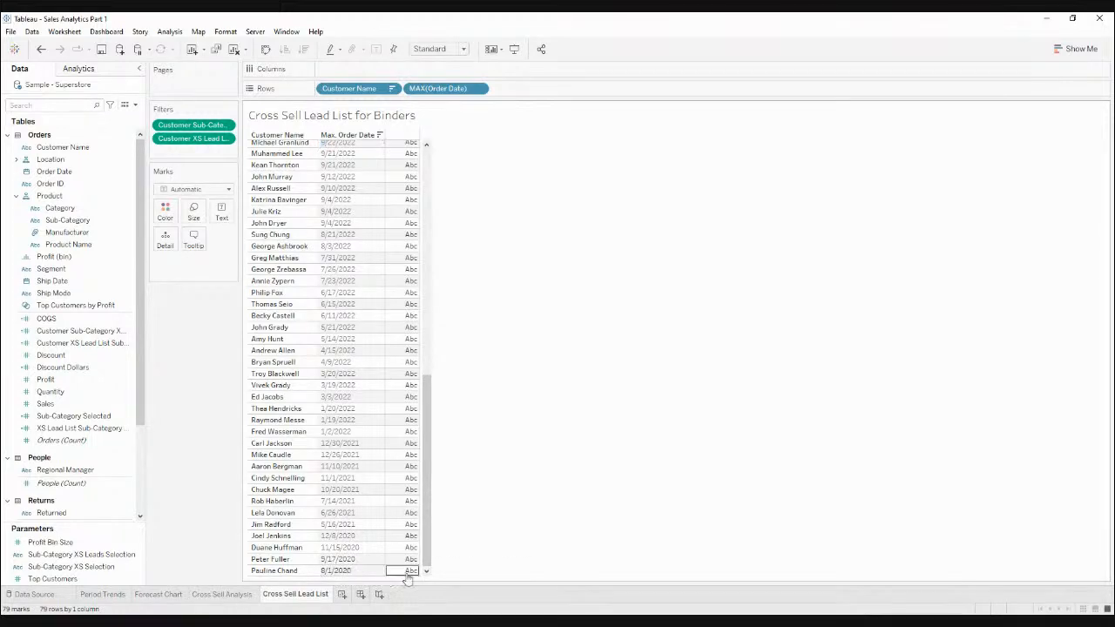
pyautogui.moveTo(428, 549); pyautogui.dragTo(460, 231)
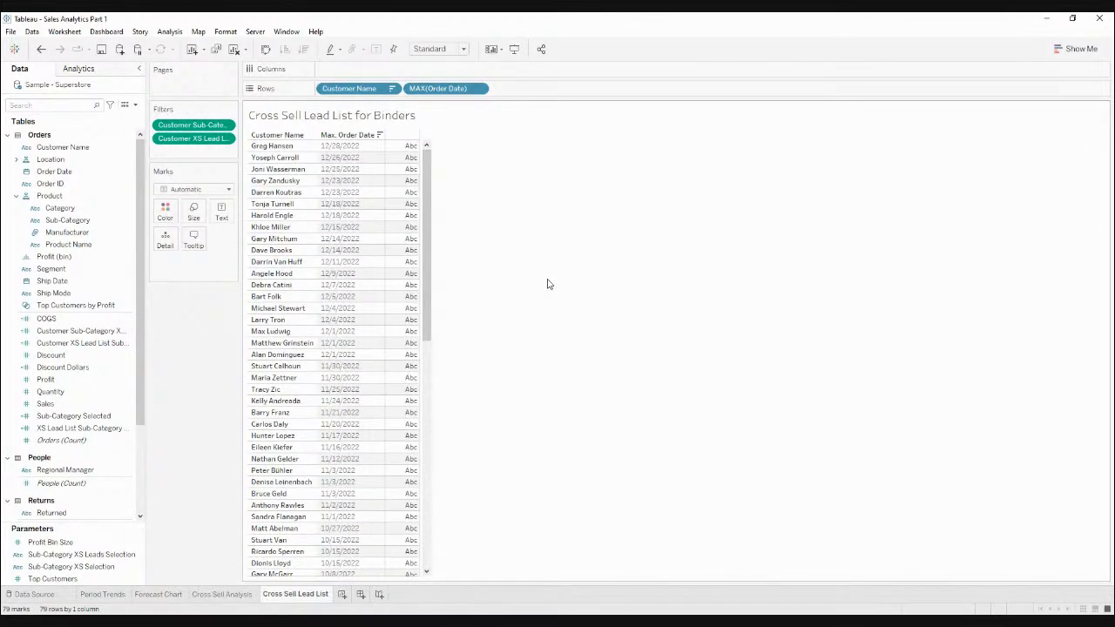
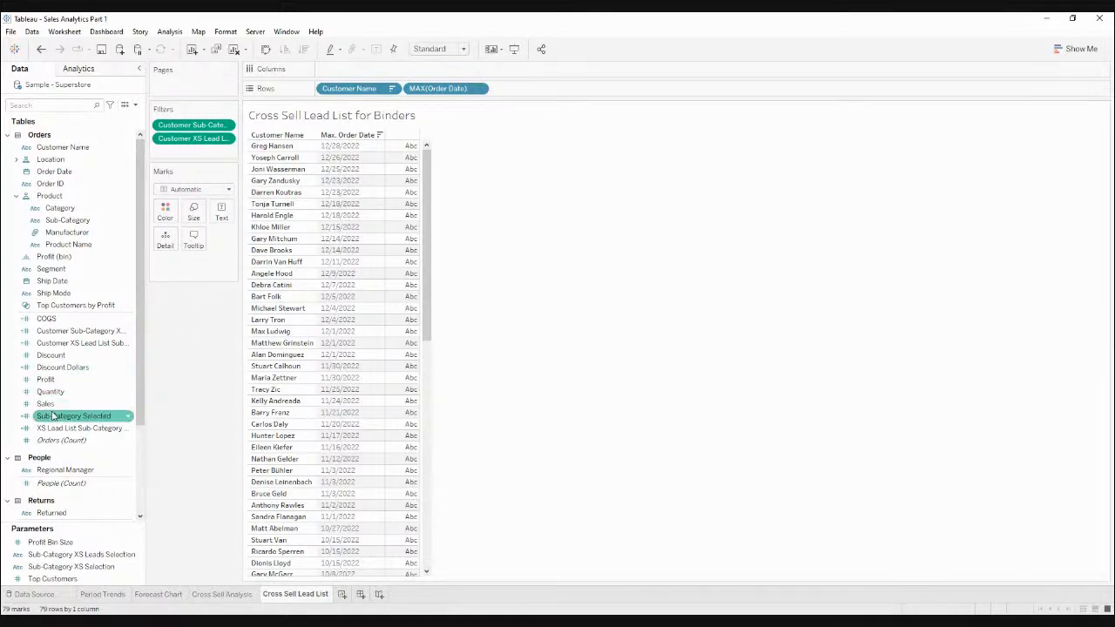
# Step: Show Sales per customer through Measure Values, with a single Measure Names field heading the column
pyautogui.moveTo(48, 403); pyautogui.dragTo(445, 268)
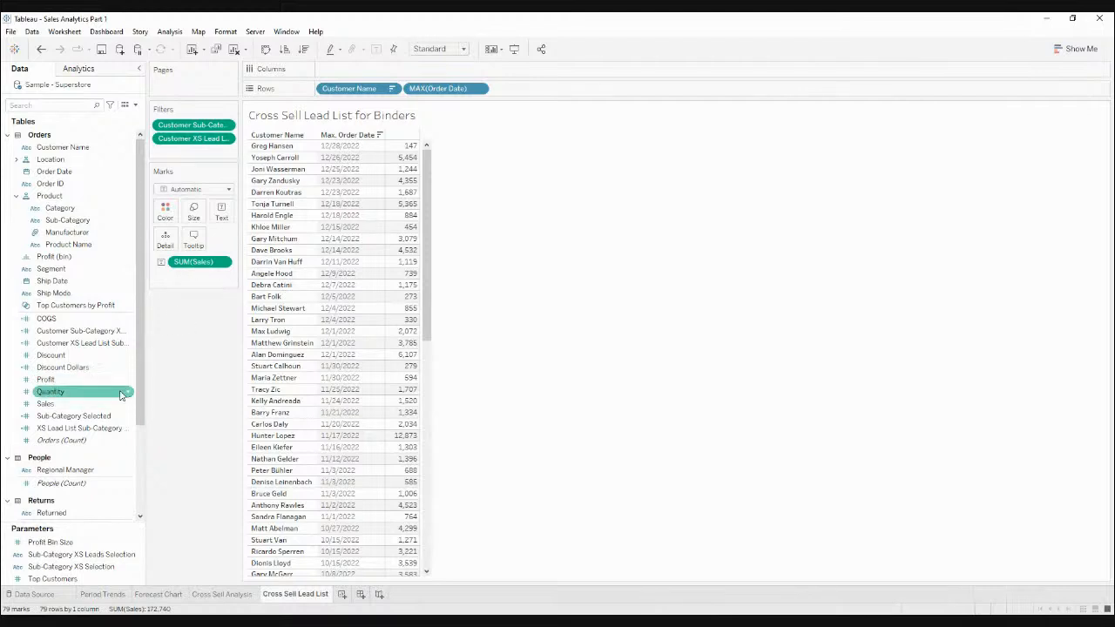
pyautogui.scroll(-3, 85, 465)
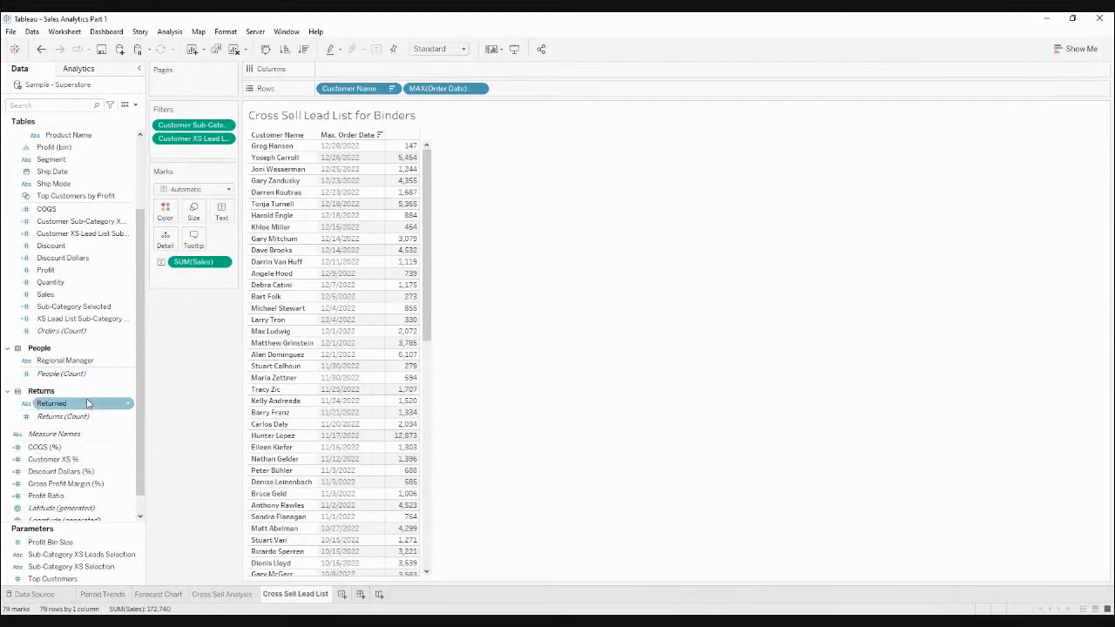
pyautogui.scroll(-1, 84, 403)
pyautogui.doubleClick(84, 413)
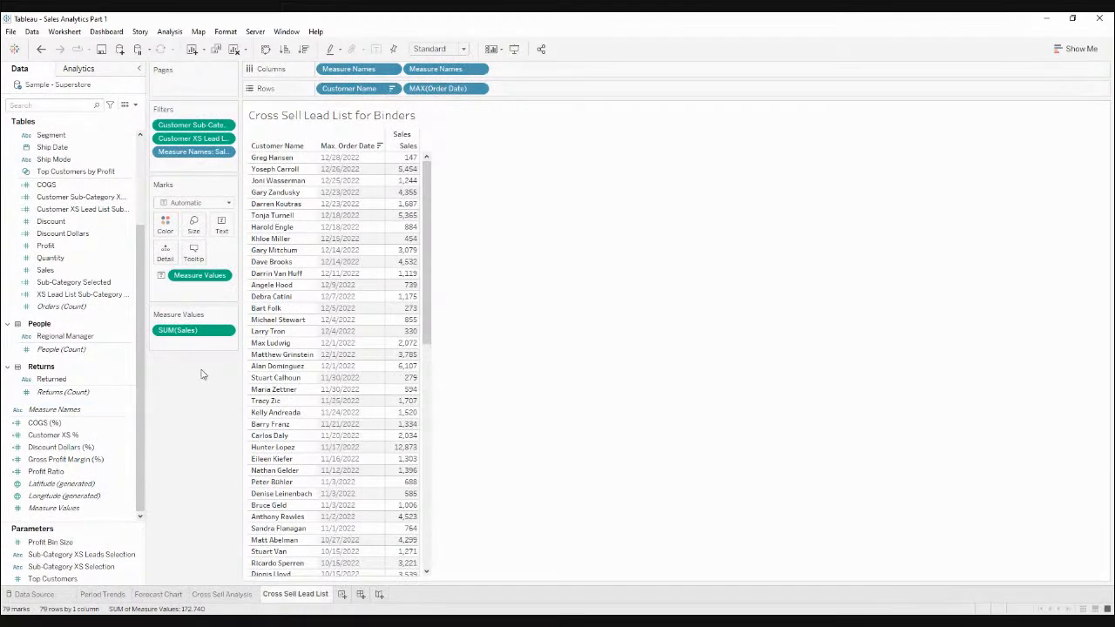
pyautogui.moveTo(364, 71); pyautogui.dragTo(610, 210)
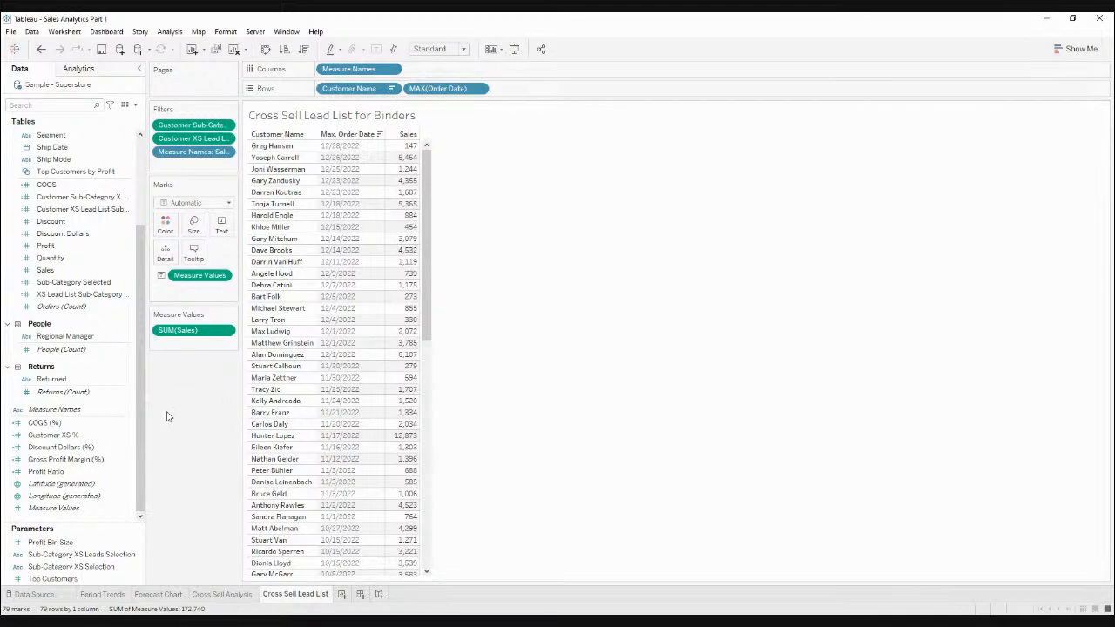
# Step: Add Order ID to the measure values as a distinct count, CNTD(Order ID)
pyautogui.click(78, 283)
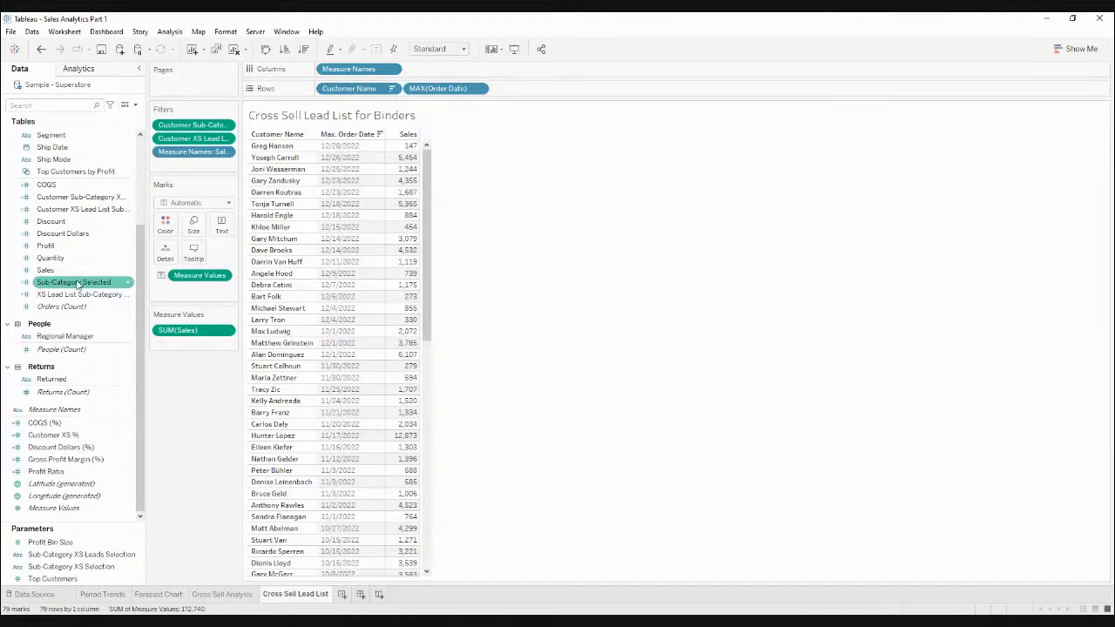
pyautogui.scroll(5, 78, 283)
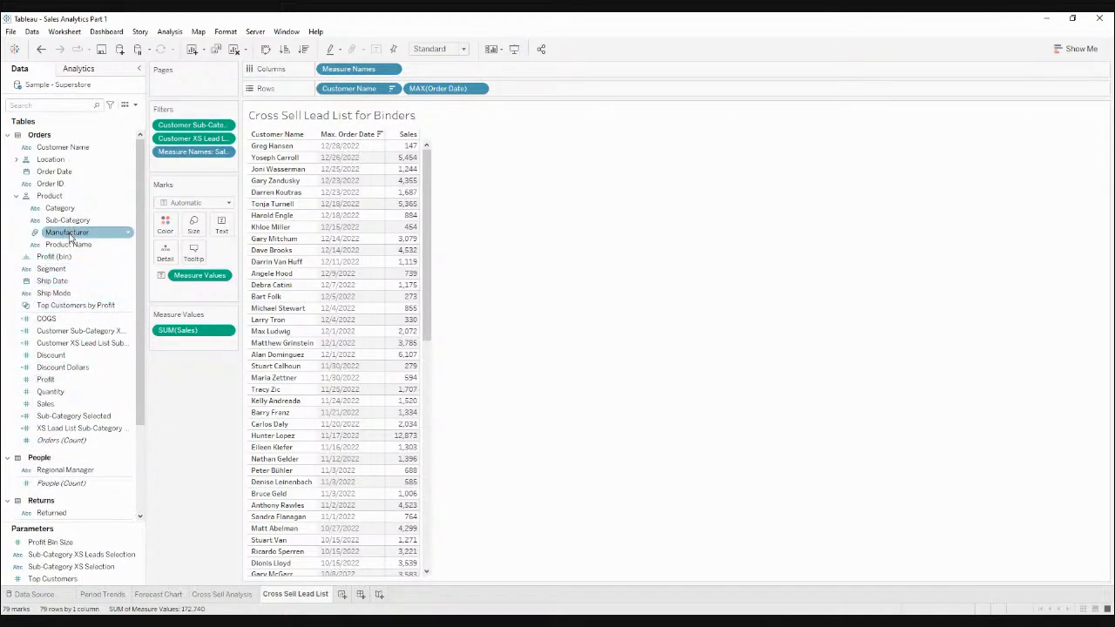
pyautogui.scroll(-1, 78, 300)
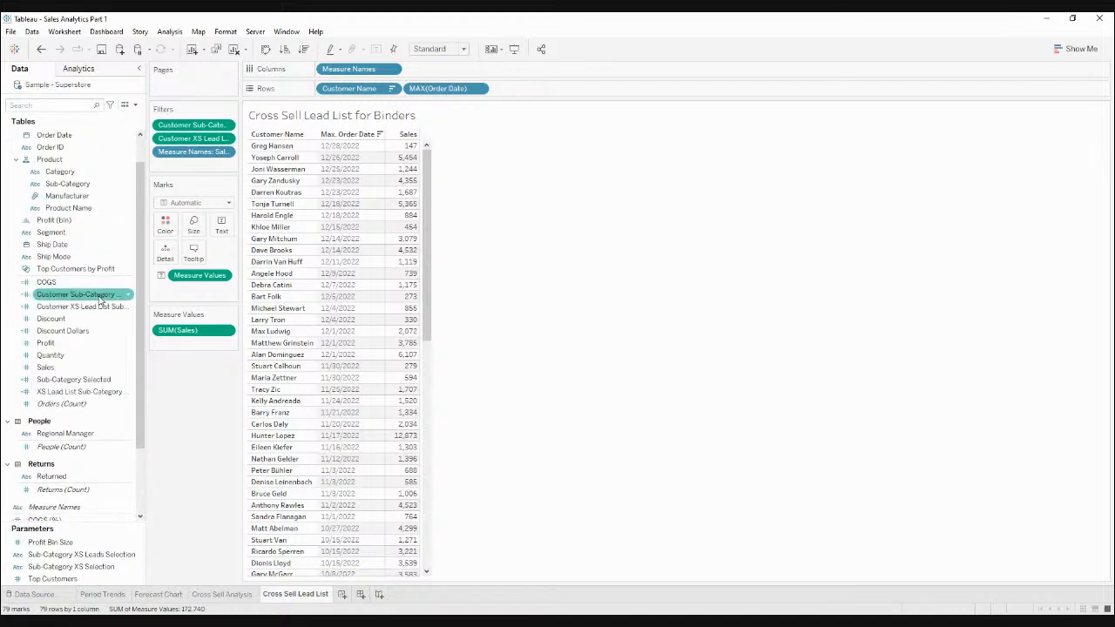
pyautogui.moveTo(413, 157)
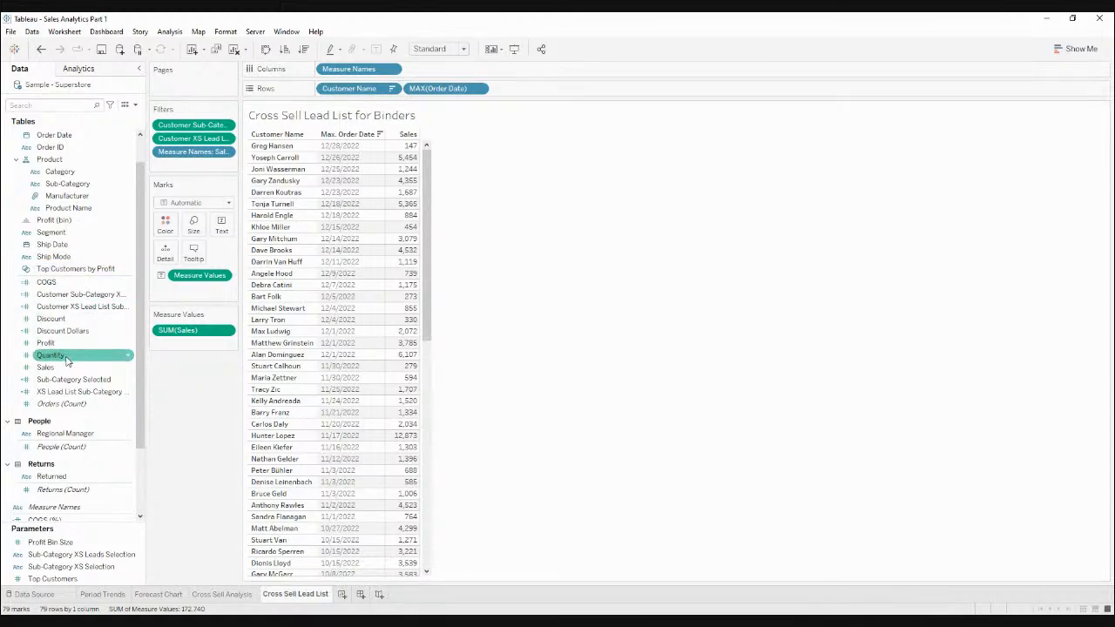
pyautogui.moveTo(50, 147); pyautogui.dragTo(201, 343)
pyautogui.click(511, 306)
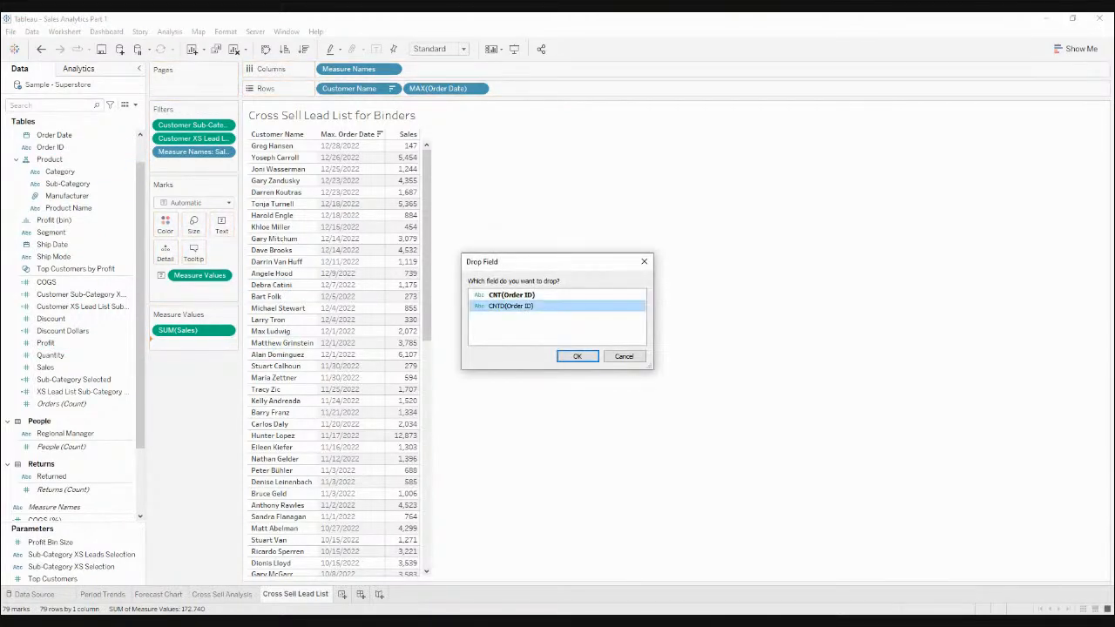
pyautogui.click(578, 356)
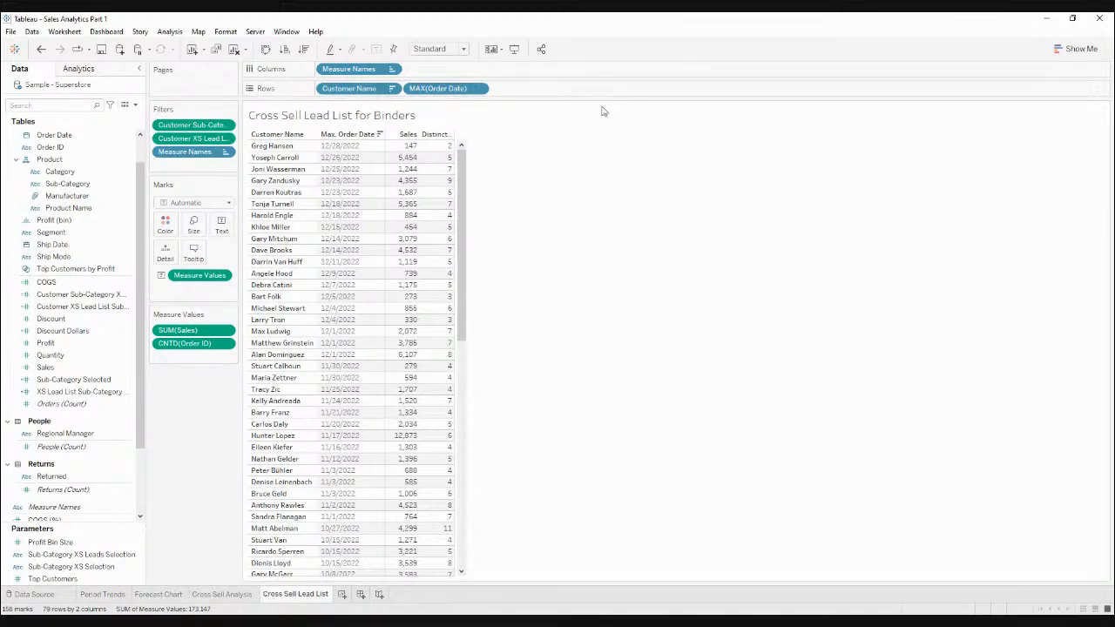
# Step: Add MIN(Order Date) to the rows of the lead list, after MAX(Order Date)
pyautogui.click(68, 137)
pyautogui.moveTo(70, 139); pyautogui.dragTo(553, 90)
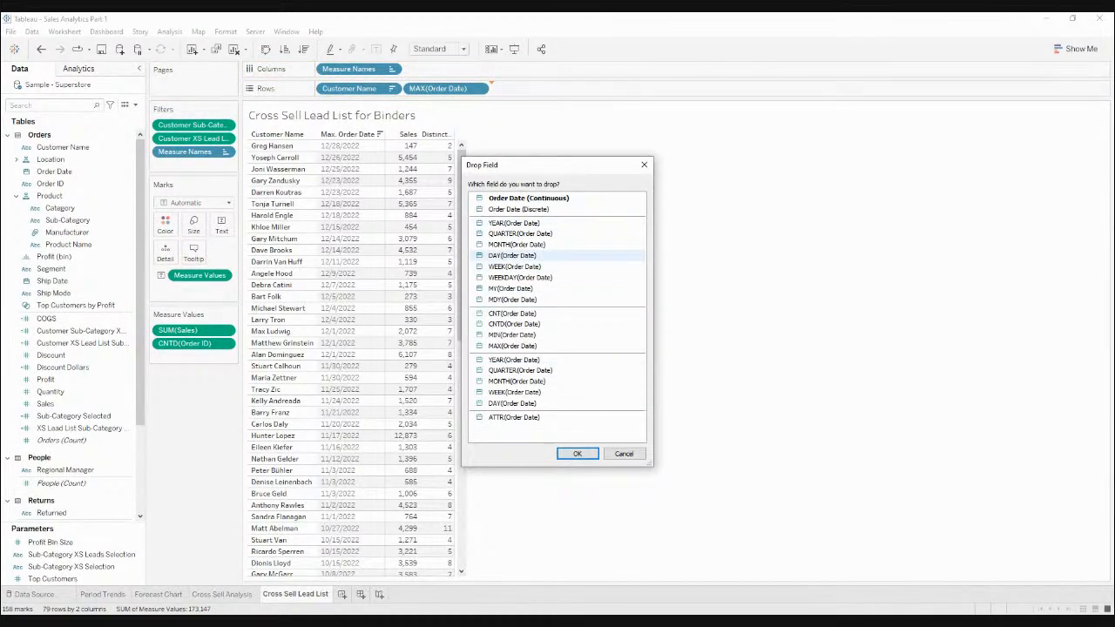
pyautogui.click(526, 336)
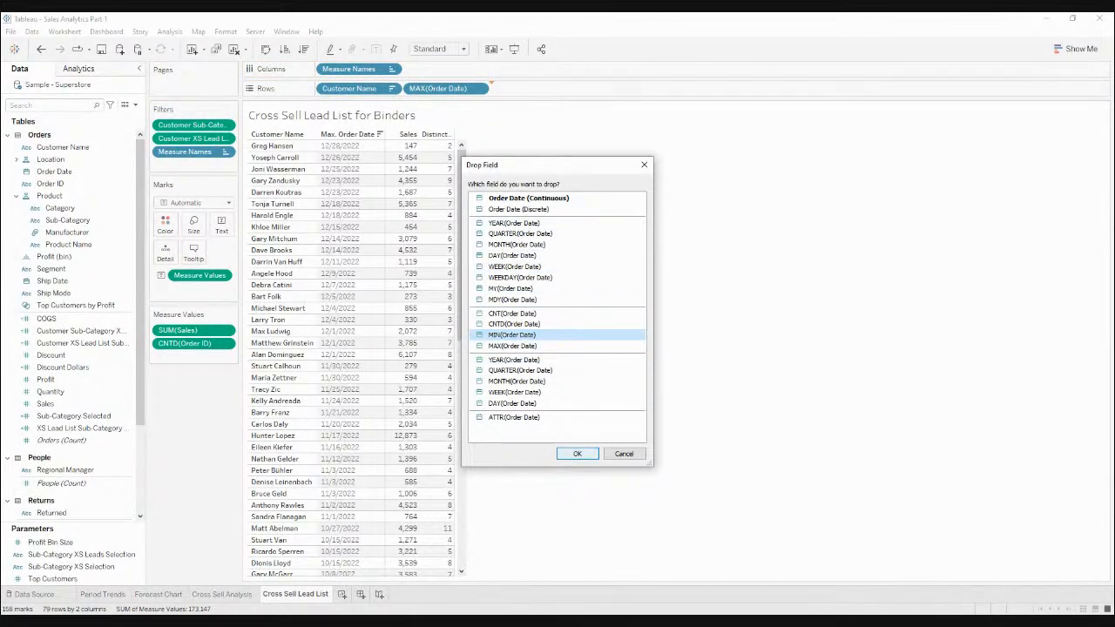
pyautogui.click(577, 454)
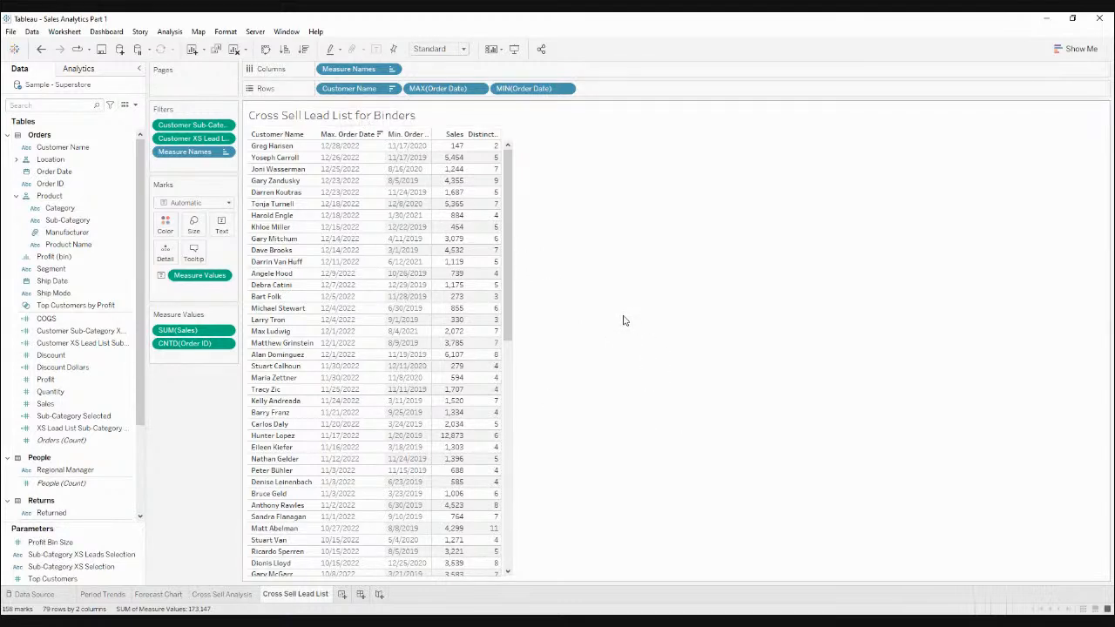
# Step: Create a new dashboard with Cross Sell Analysis and Cross Sell Lead List side by side
pyautogui.click(360, 594)
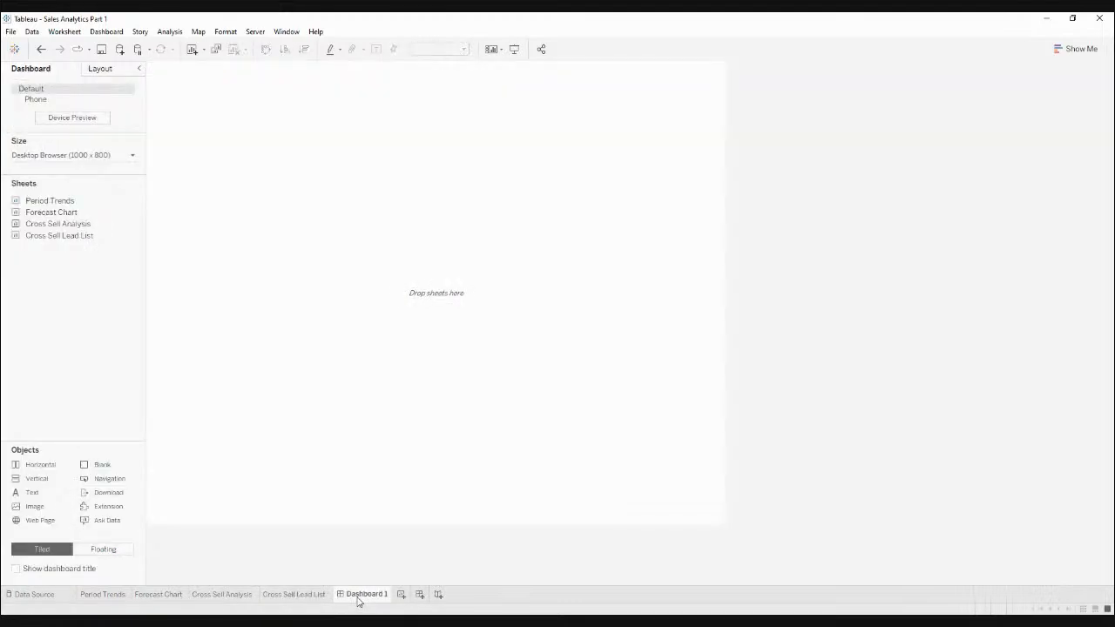
pyautogui.moveTo(78, 224); pyautogui.dragTo(205, 248)
pyautogui.moveTo(47, 237); pyautogui.dragTo(540, 308)
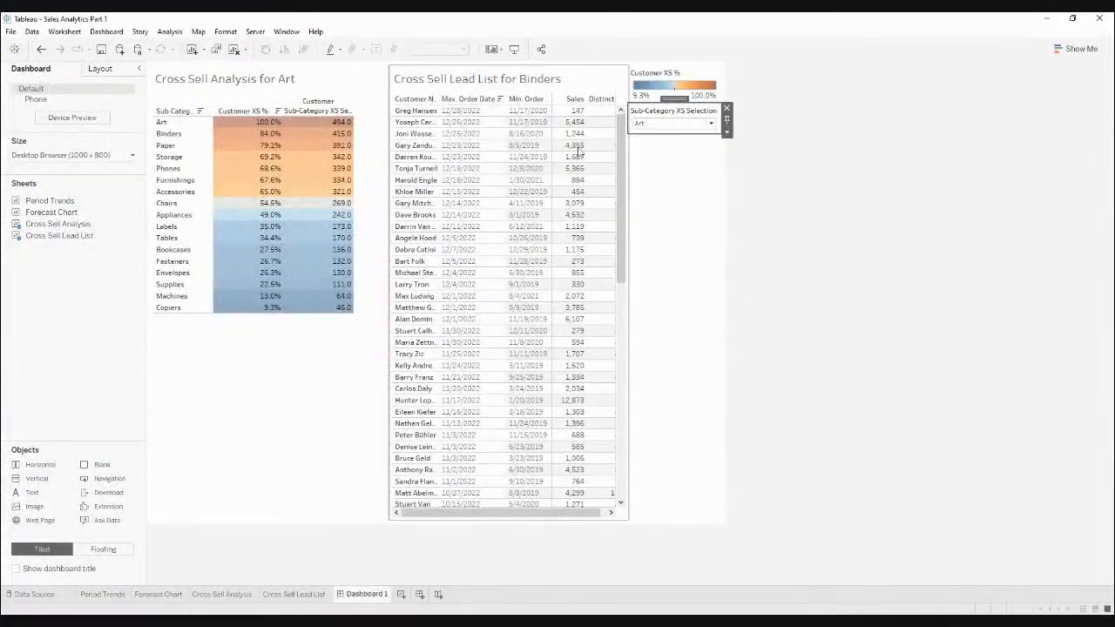
# Step: Place the Sub-Category XS Selection control above the Cross Sell Analysis table and remove the Customer XS % colour legend
pyautogui.moveTo(680, 98); pyautogui.dragTo(264, 85)
pyautogui.moveTo(333, 291); pyautogui.dragTo(353, 104)
pyautogui.click(697, 79)
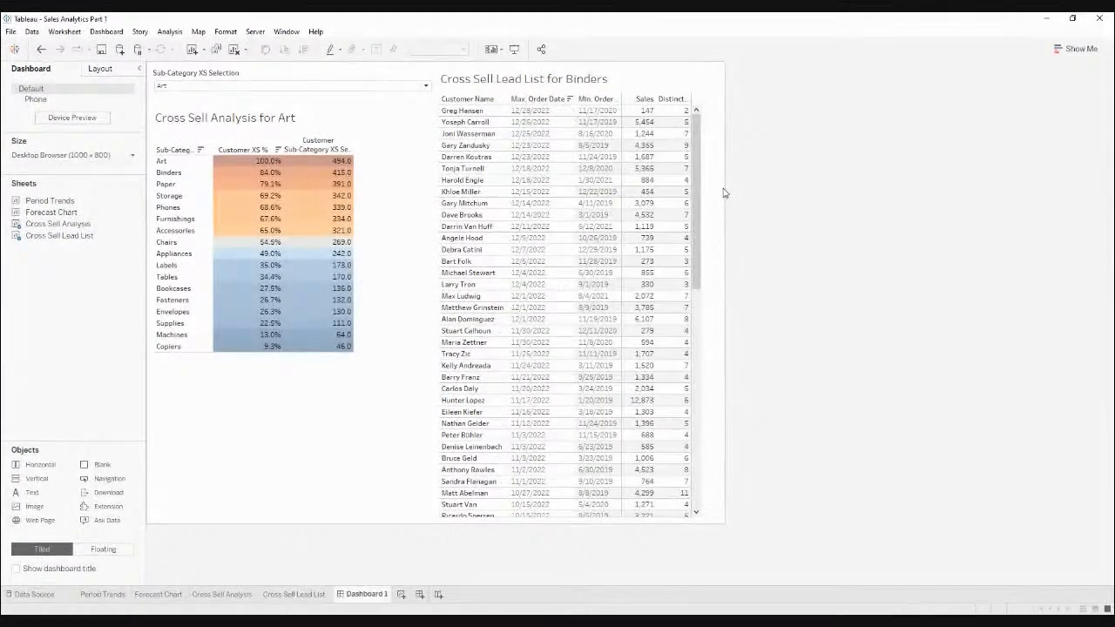
# Step: Set both dashboard sheets to Fit Width and narrow the Cross Sell Analysis side to give the lead list more room
pyautogui.click(386, 245)
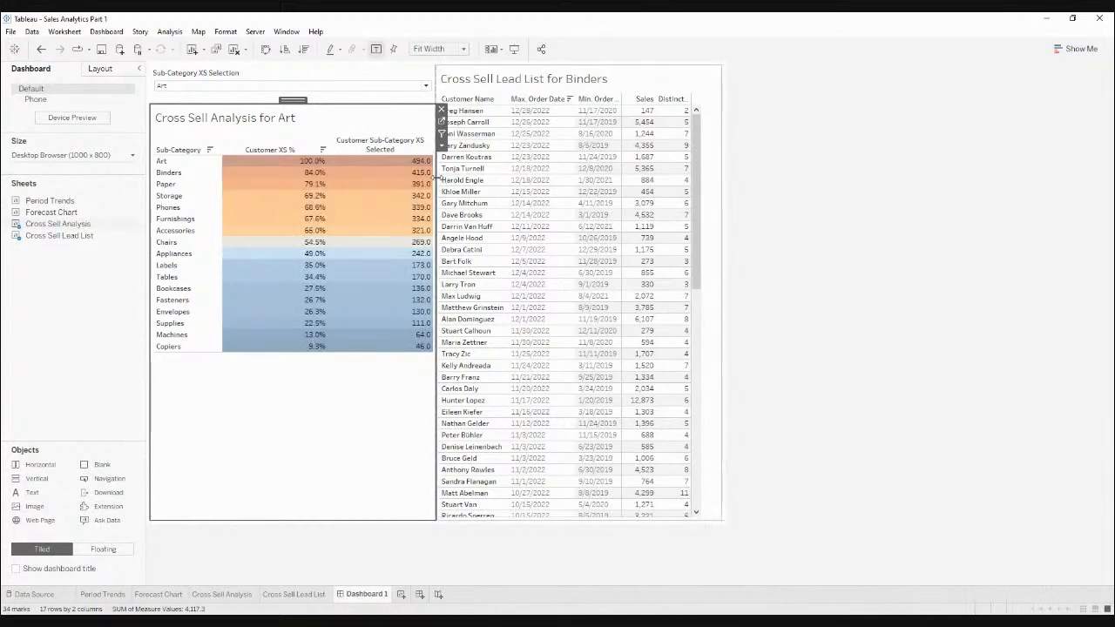
pyautogui.moveTo(438, 176); pyautogui.dragTo(338, 199)
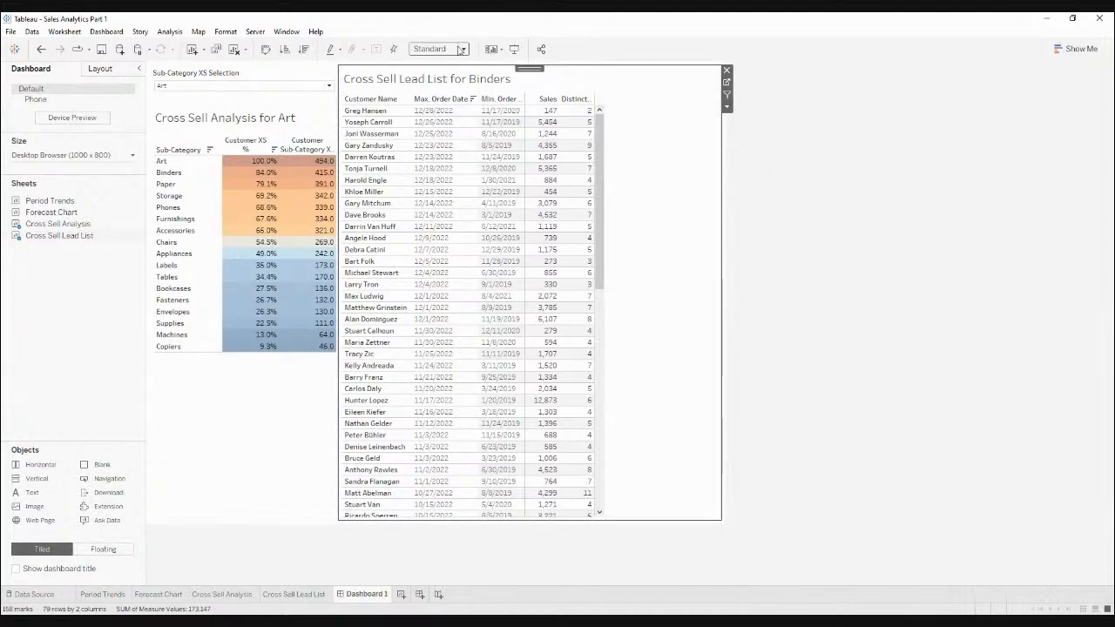
pyautogui.click(460, 53)
pyautogui.click(440, 73)
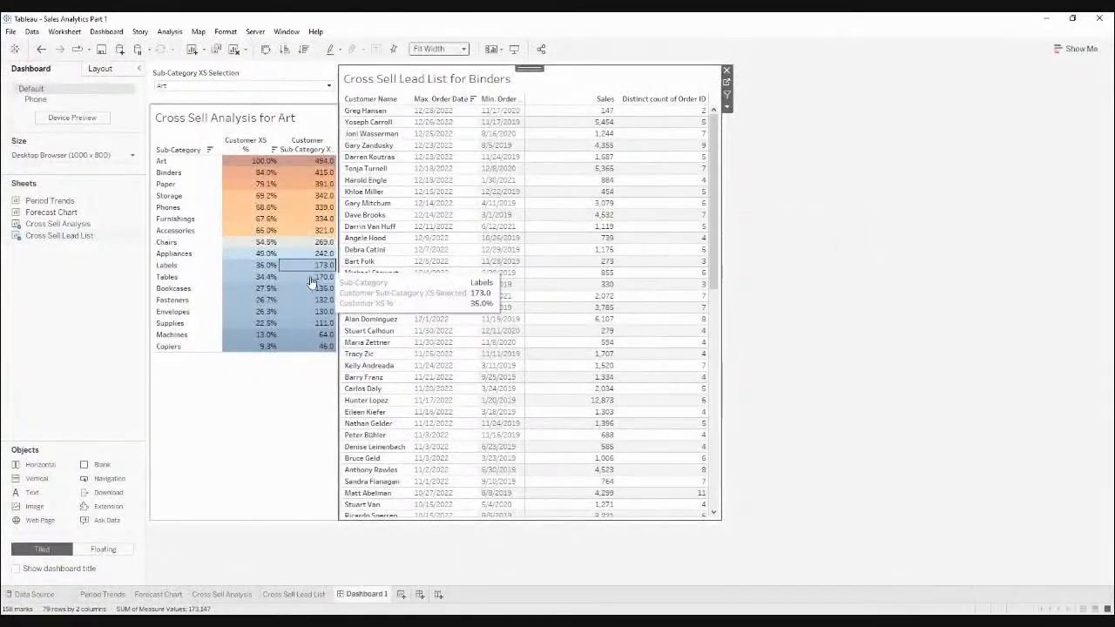
pyautogui.moveTo(347, 255); pyautogui.dragTo(364, 255)
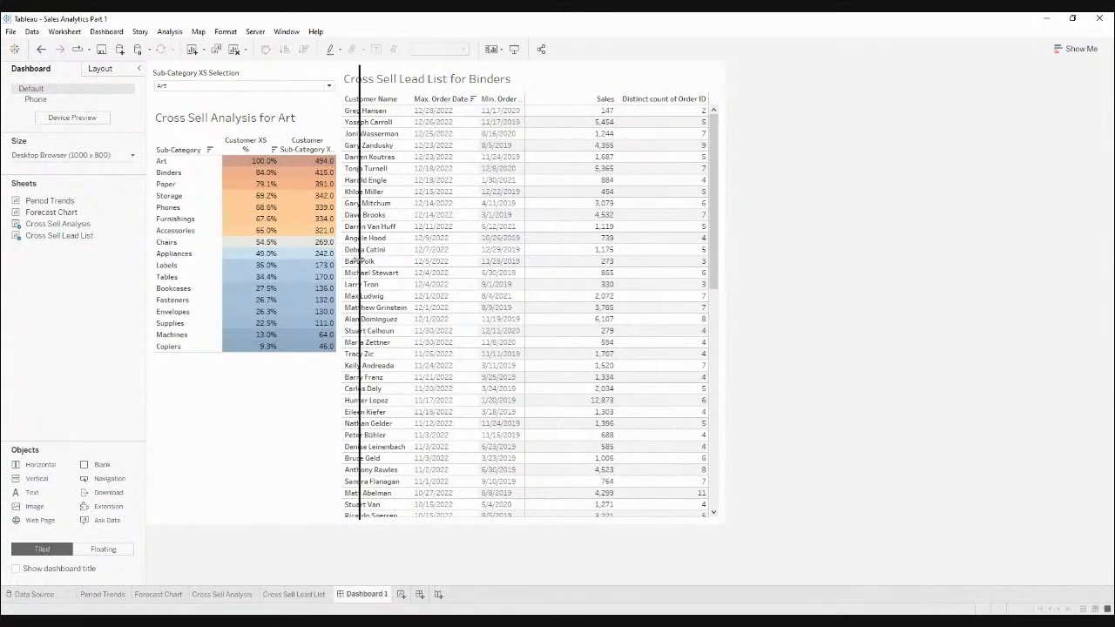
# Step: Widen the lead list's Customer Name and Min. Order Date columns and heighten its header row to fit two lines
pyautogui.moveTo(429, 122); pyautogui.dragTo(440, 116)
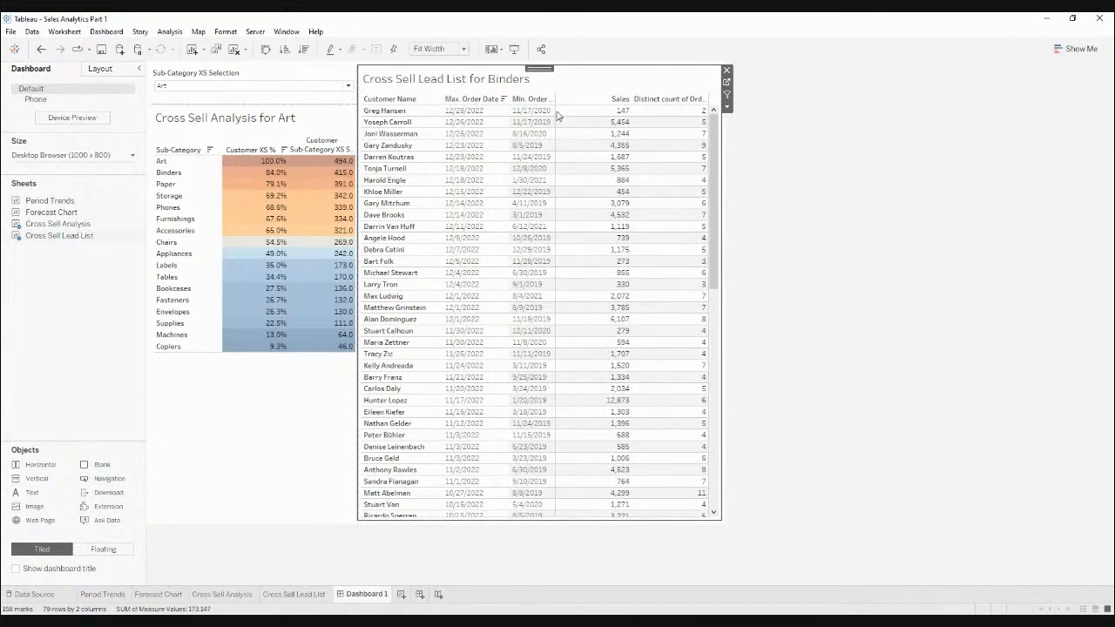
pyautogui.moveTo(556, 108); pyautogui.dragTo(576, 111)
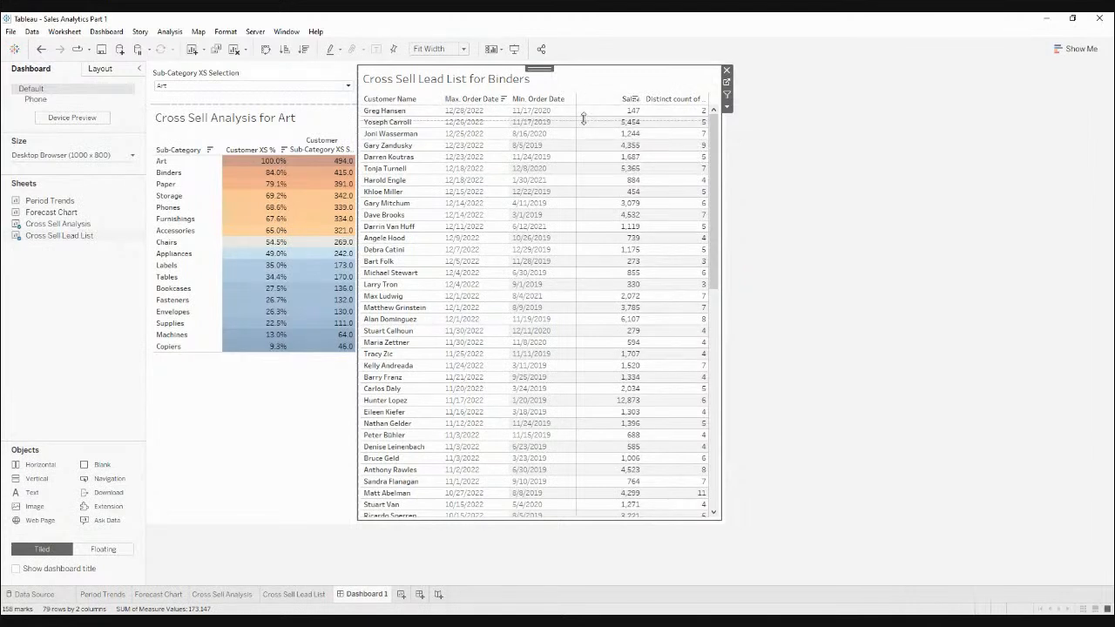
pyautogui.moveTo(583, 115); pyautogui.dragTo(585, 123)
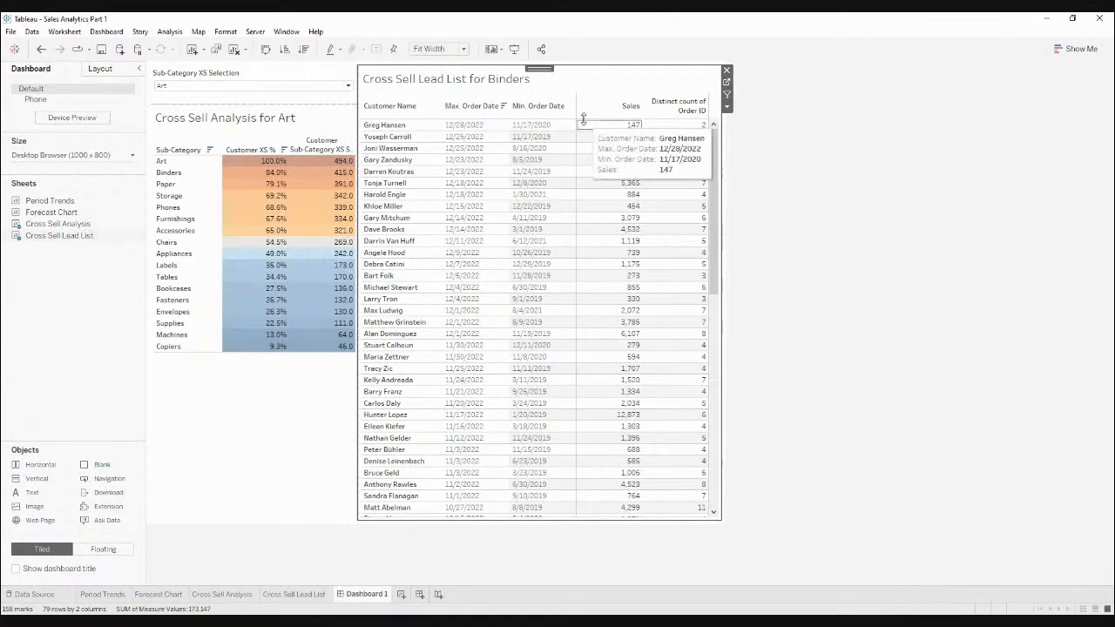
pyautogui.moveTo(584, 116); pyautogui.dragTo(583, 110)
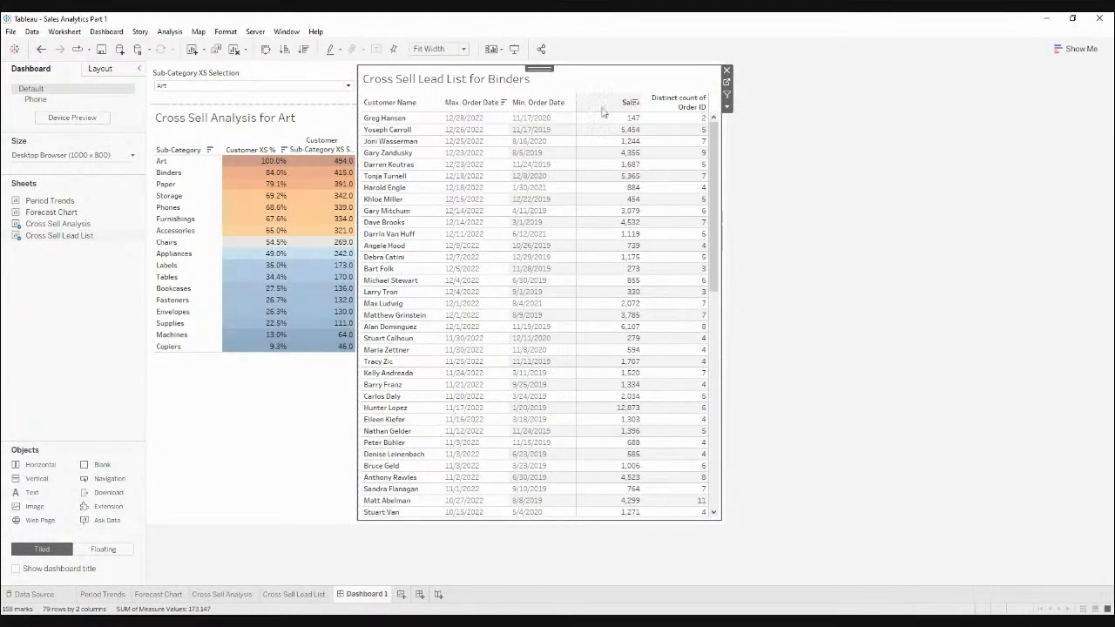
# Step: Test whether selecting Binders in the Cross Sell Analysis table updates the lead list, and clear the selection
pyautogui.click(293, 411)
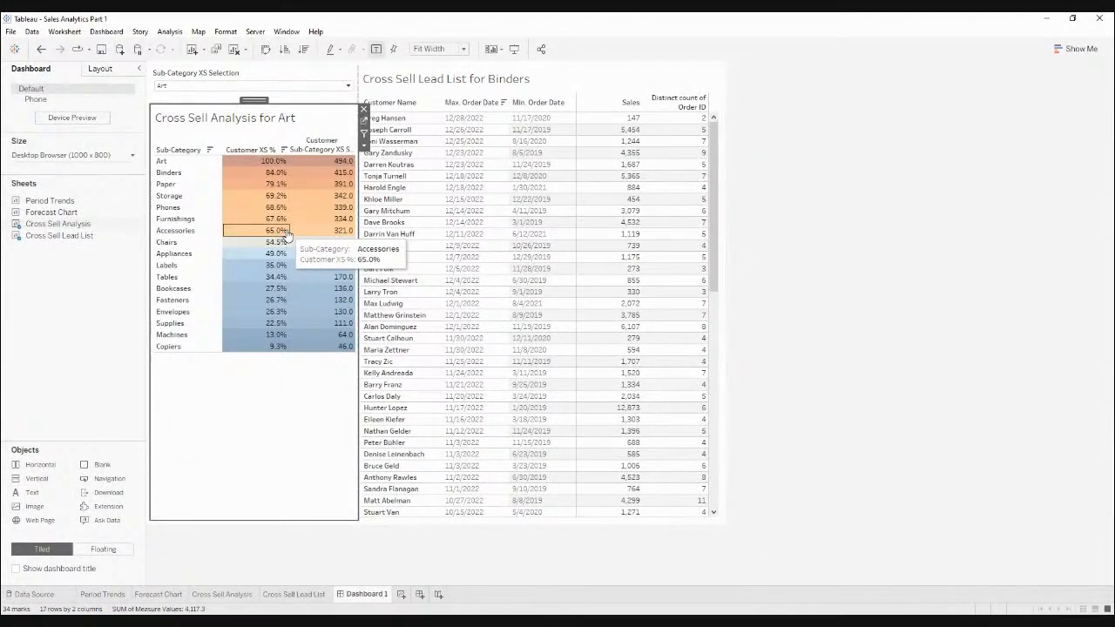
pyautogui.click(255, 177)
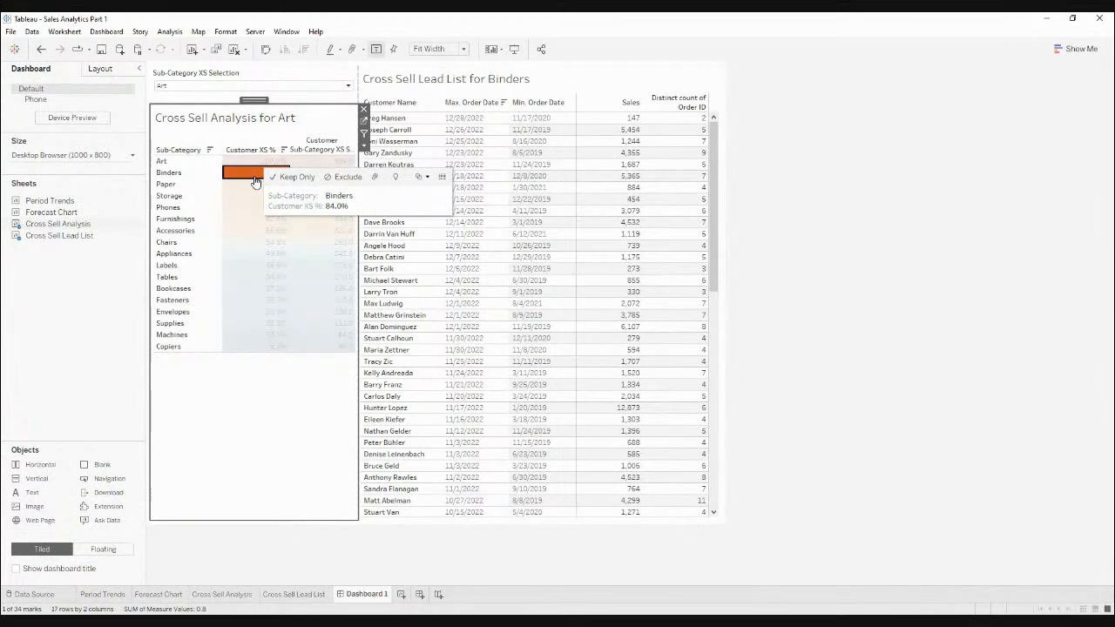
pyautogui.click(254, 177)
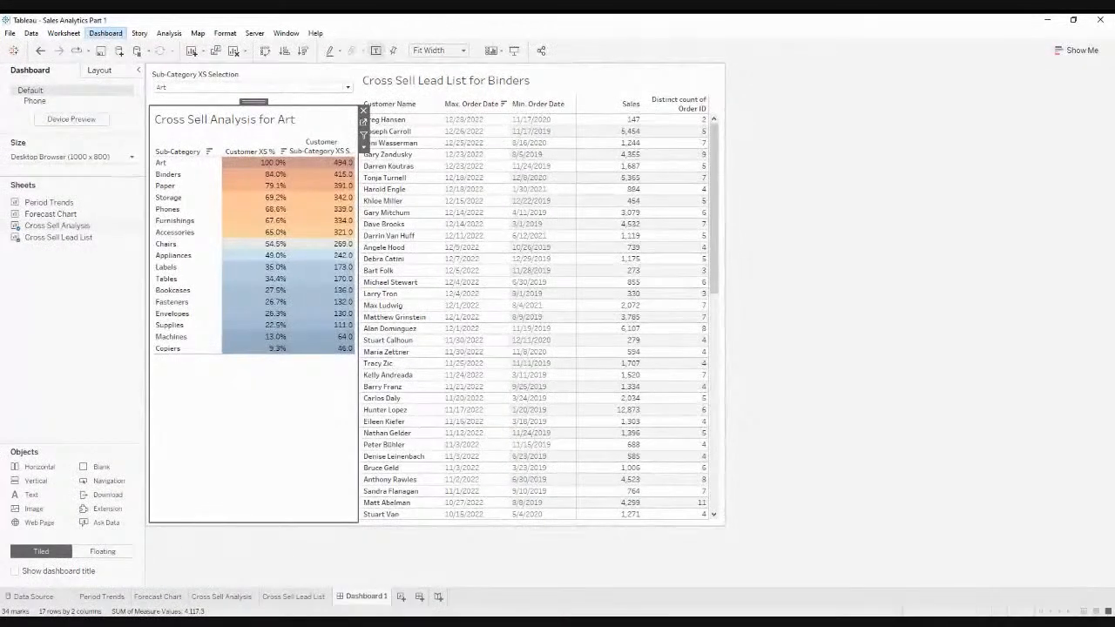
# Step: Change the source of the Update Sub-Category XS Lead parameter action to Dashboard 1, with only the Cross Sell Analysis sheet included
pyautogui.click(124, 194)
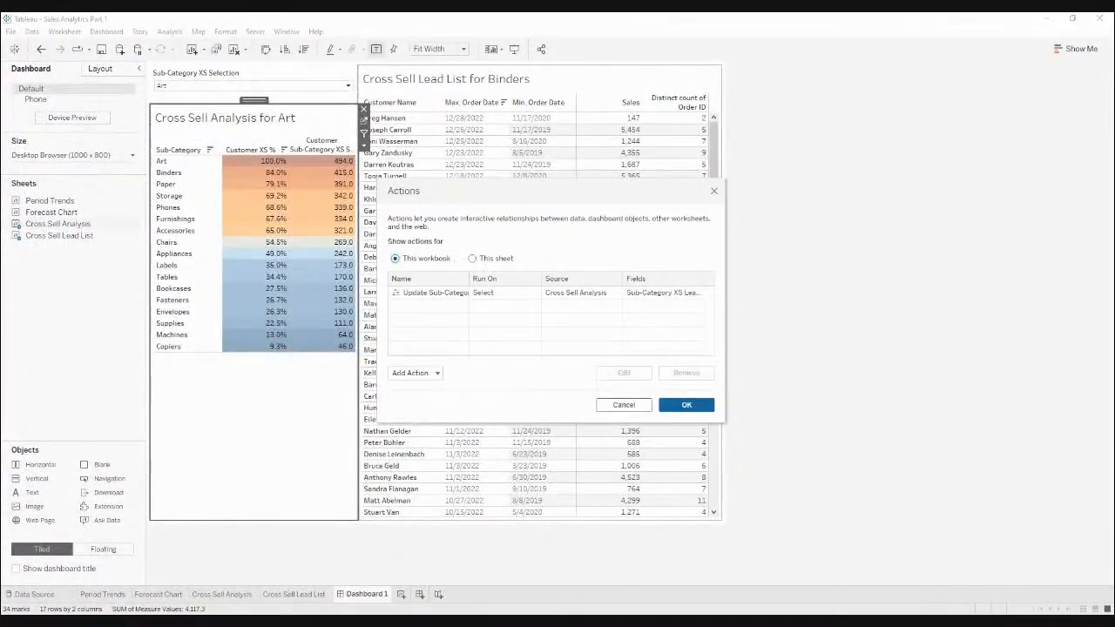
pyautogui.doubleClick(427, 292)
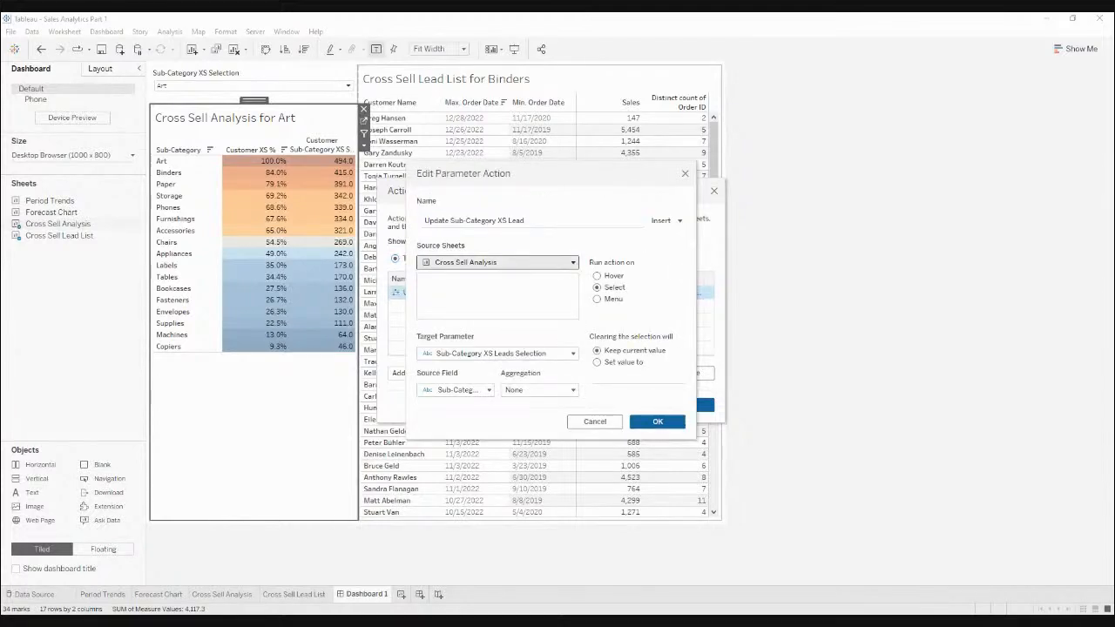
pyautogui.click(497, 262)
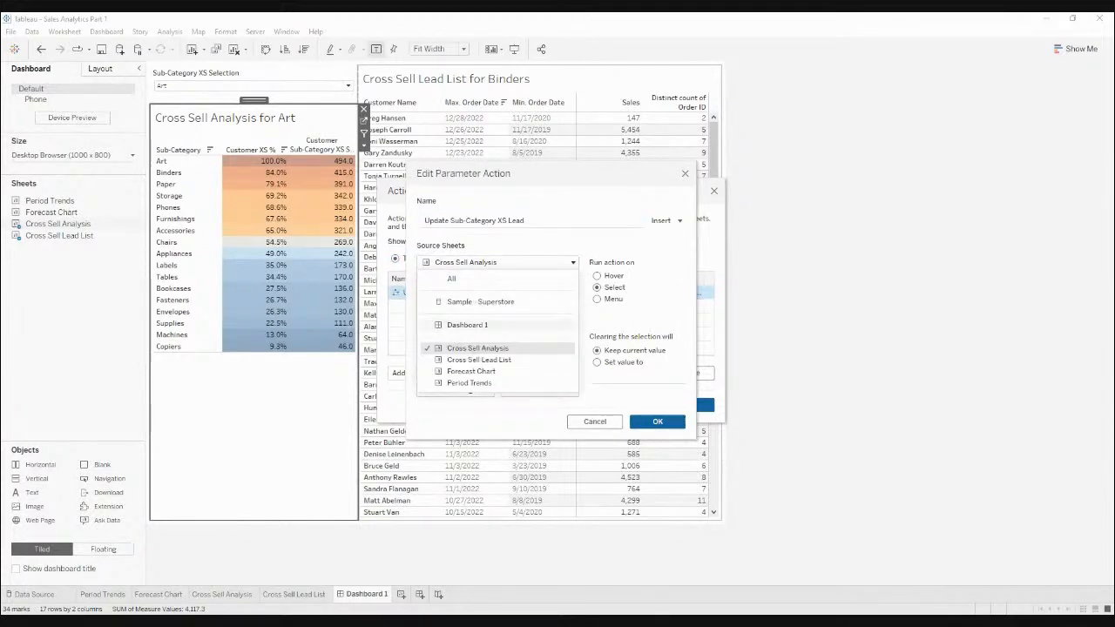
pyautogui.click(468, 325)
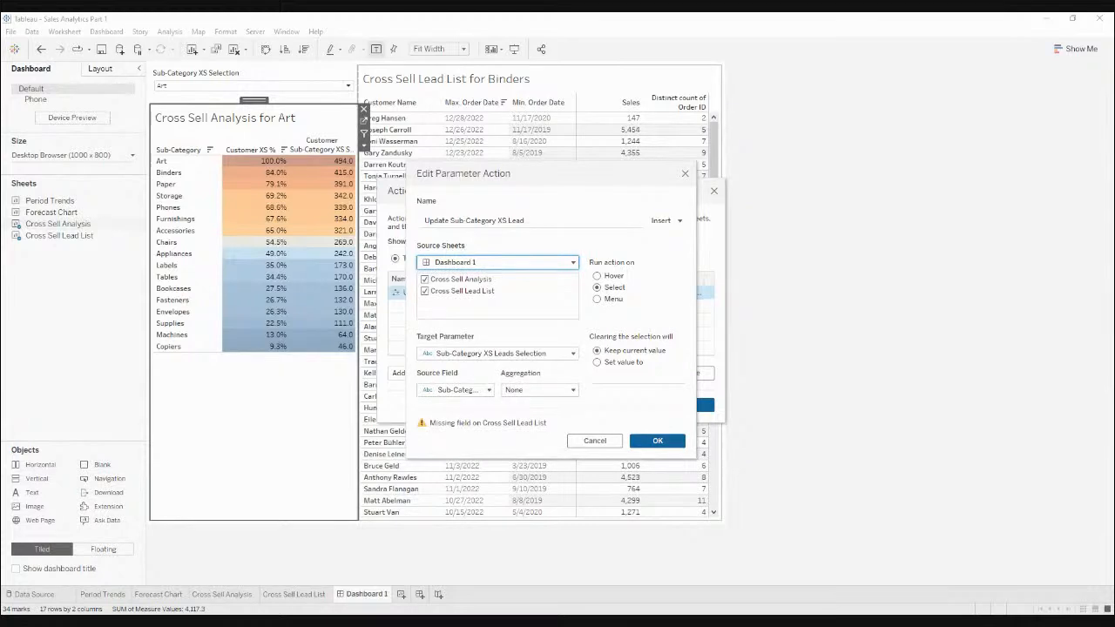
pyautogui.click(425, 291)
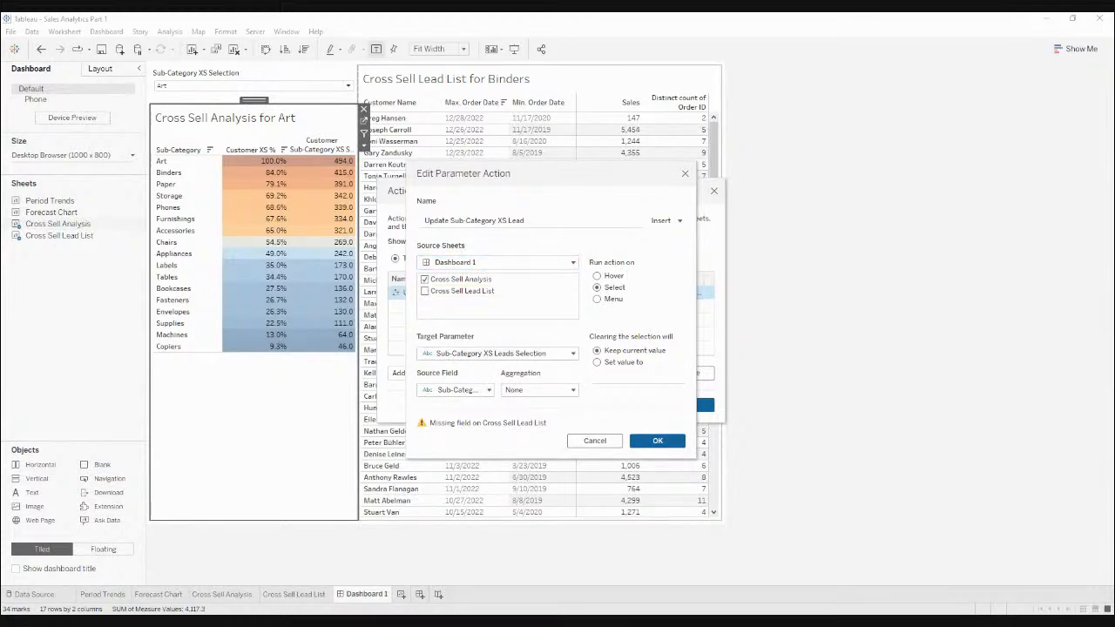
pyautogui.click(658, 422)
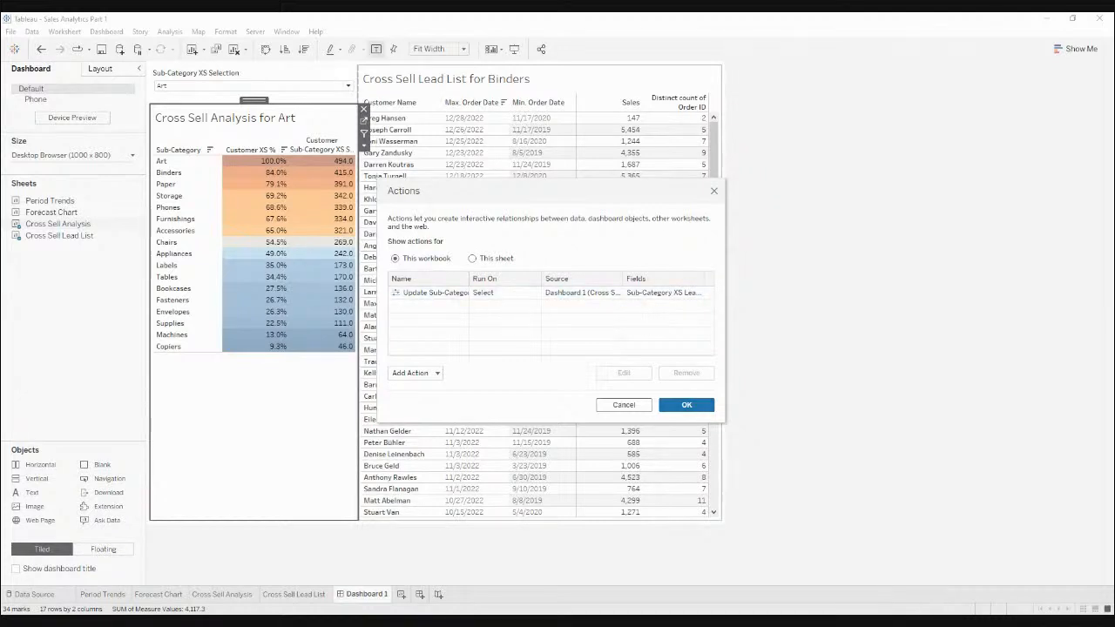
pyautogui.click(687, 404)
# Step: Test the updated action by selecting Phones, Art and Binders in the Cross Sell Analysis table, and clear the selection
pyautogui.click(269, 208)
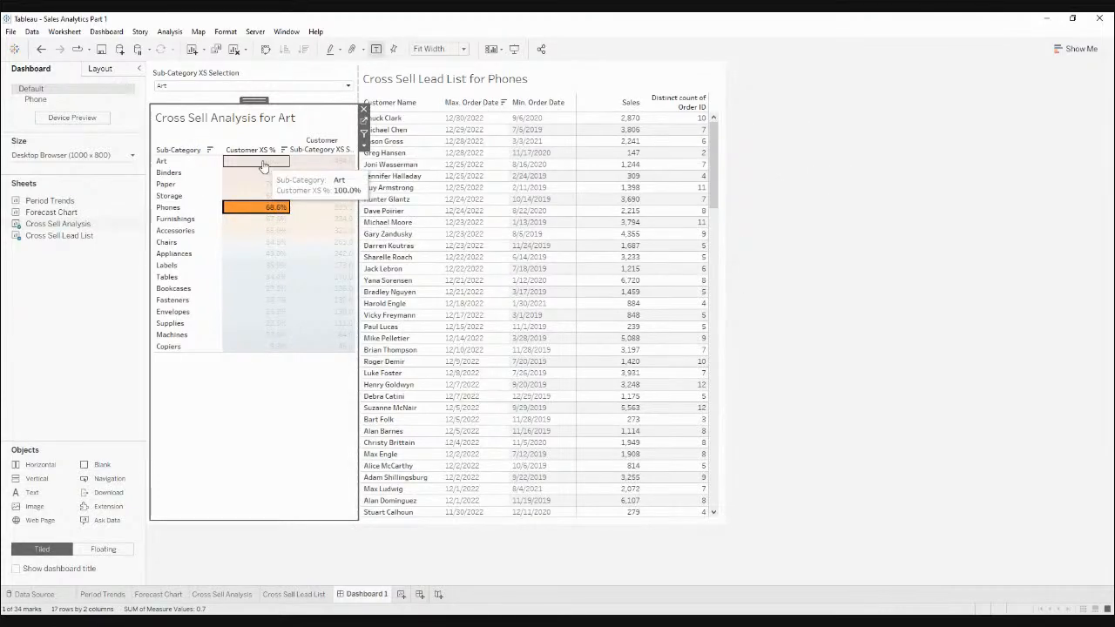
pyautogui.click(263, 166)
pyautogui.click(259, 162)
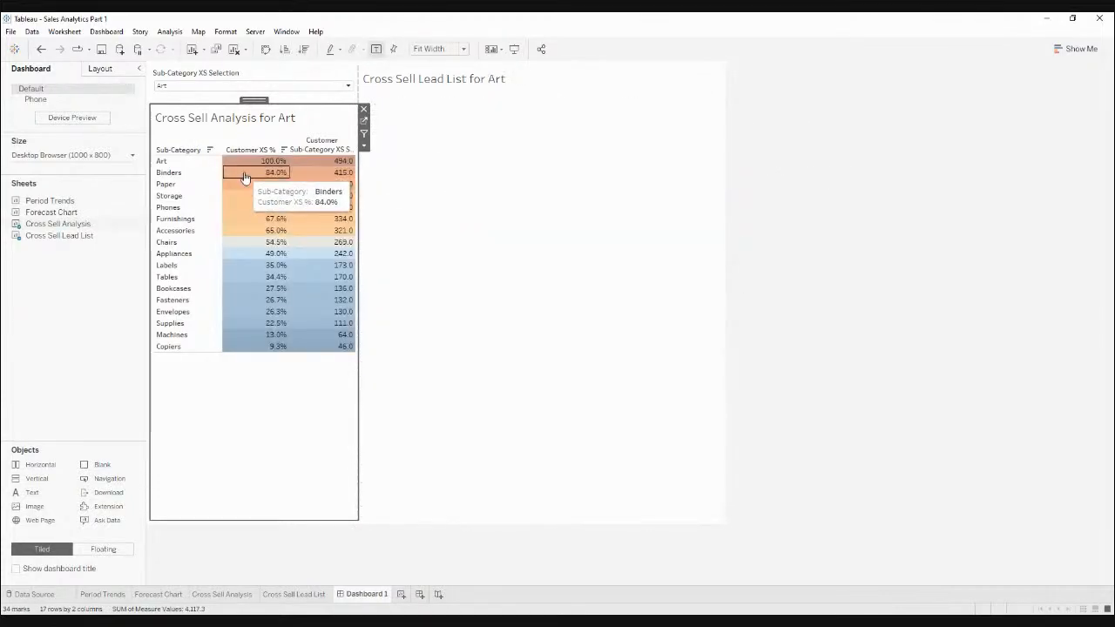
pyautogui.click(244, 176)
pyautogui.click(259, 413)
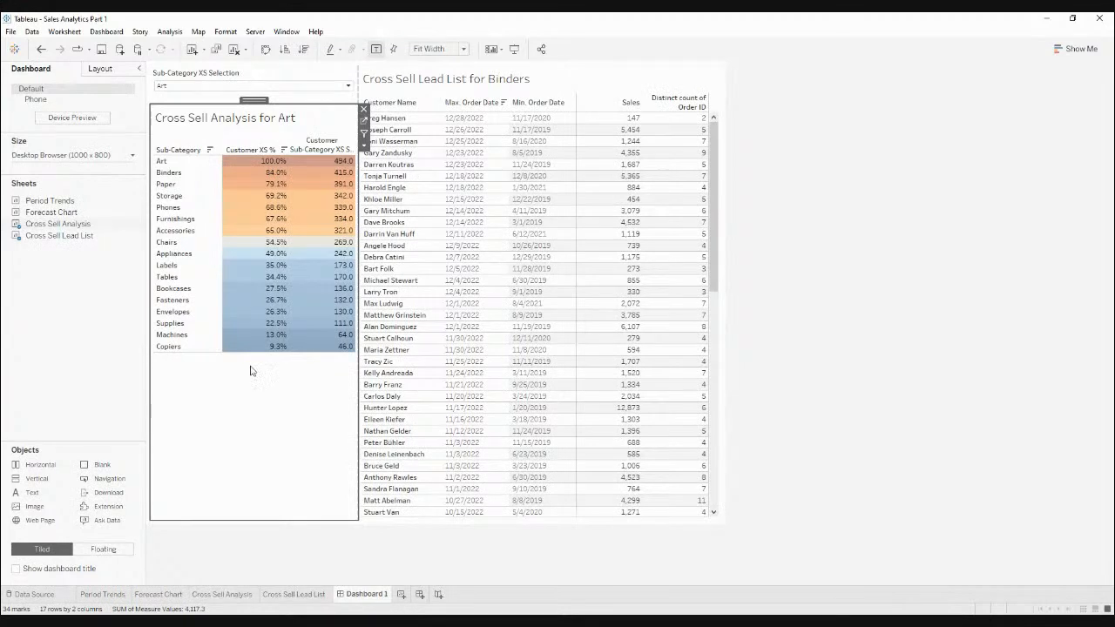
# Step: Set Sub-Category XS Selection to Accessories and check the cross-sell leads for Binders and Paper
pyautogui.click(325, 90)
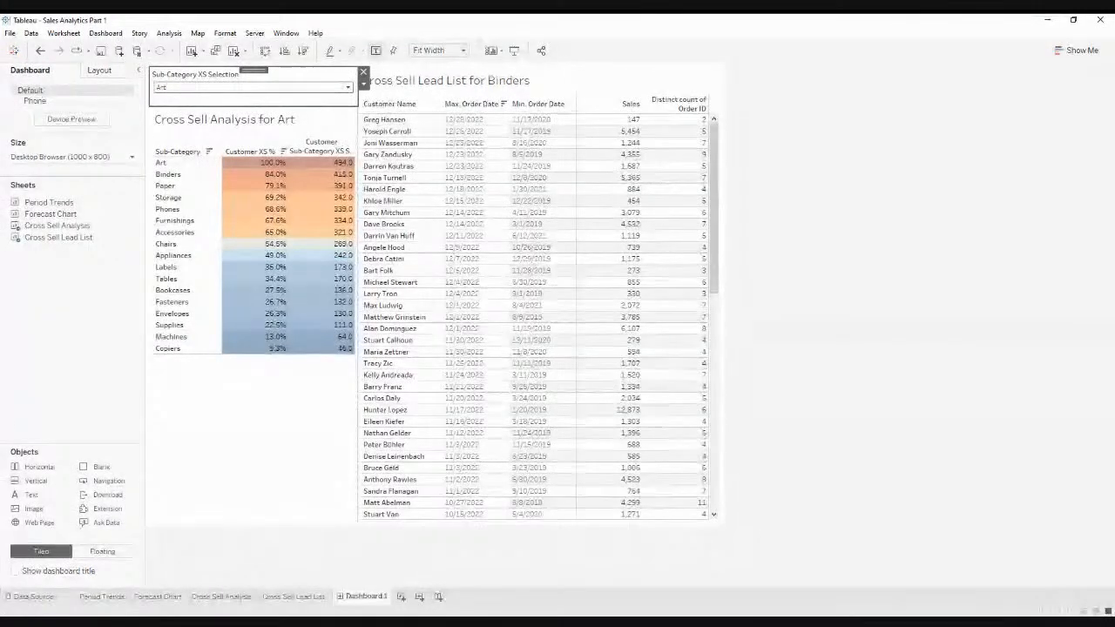
pyautogui.click(299, 96)
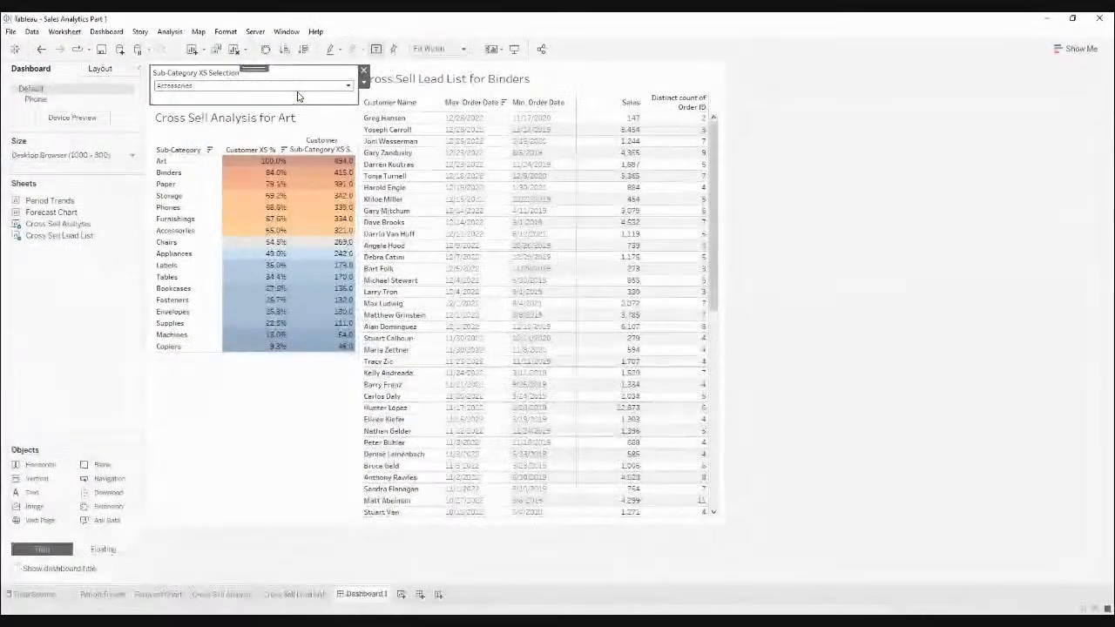
pyautogui.click(274, 173)
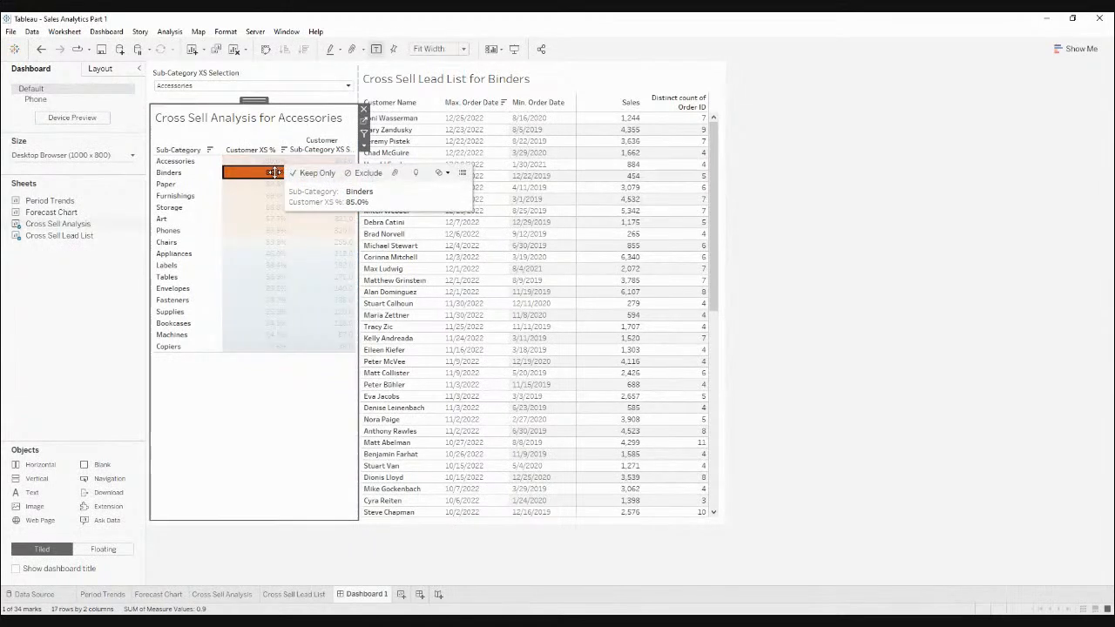
pyautogui.click(255, 183)
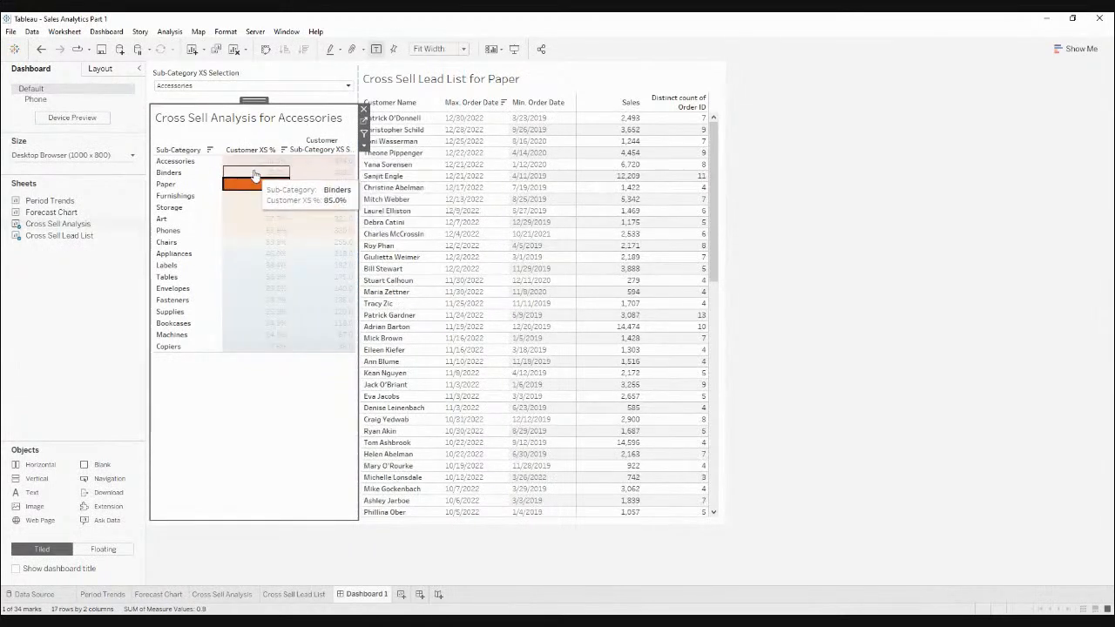
pyautogui.click(294, 411)
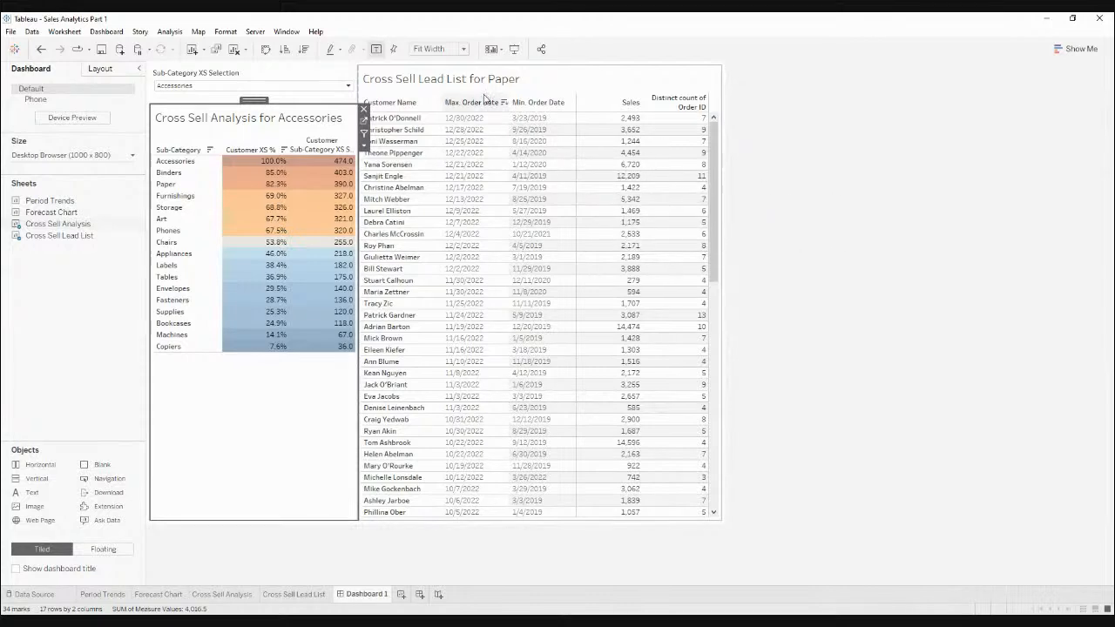
# Step: Look through the customers in the Paper lead list for Accessories buyers
pyautogui.click(296, 93)
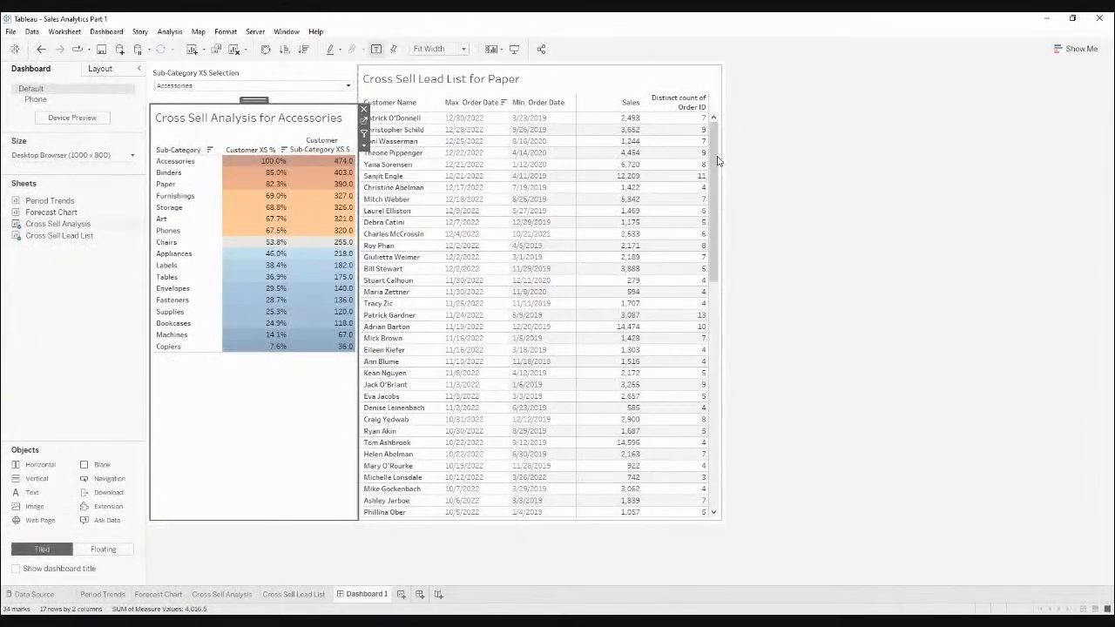
pyautogui.moveTo(715, 161); pyautogui.dragTo(714, 200)
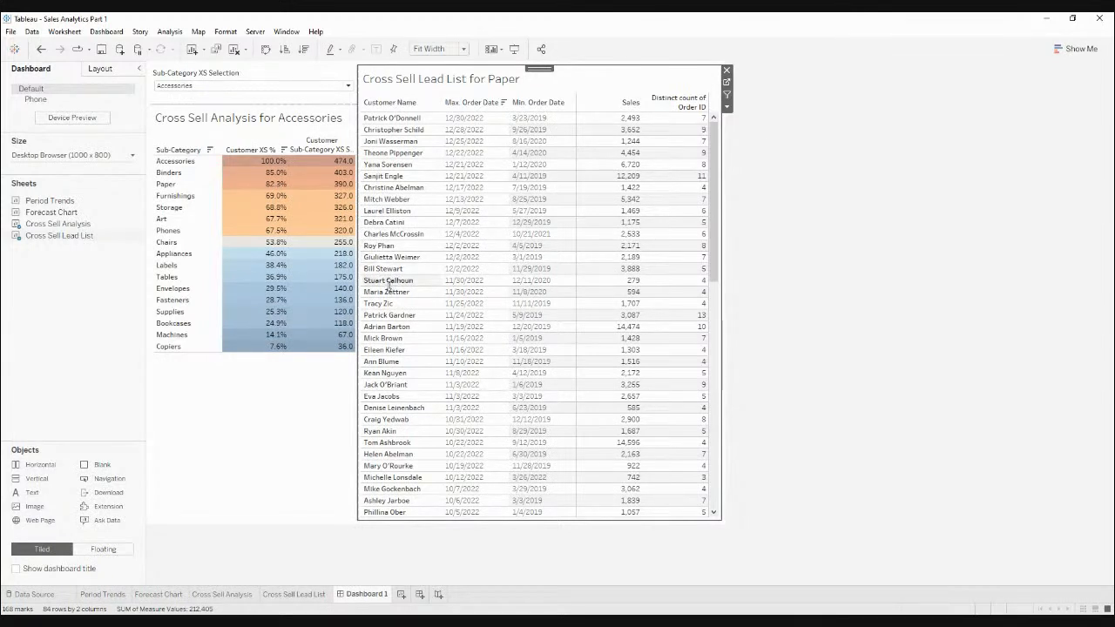
pyautogui.moveTo(702, 226)
pyautogui.click(302, 424)
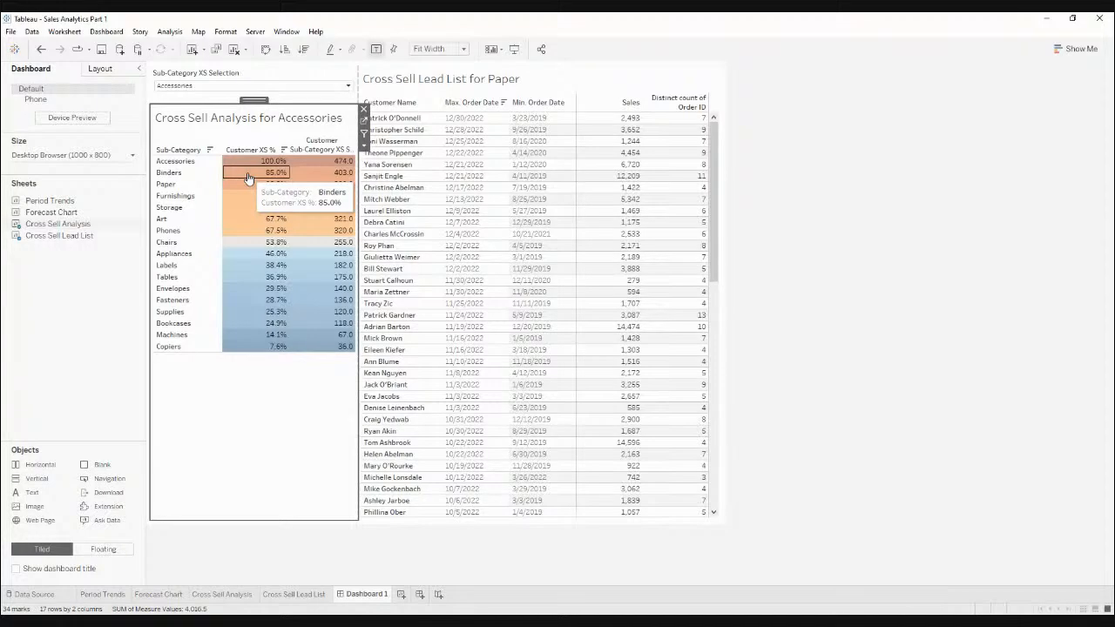
# Step: Set Sub-Category XS Selection to Machines and check the cross-sell leads for Binders
pyautogui.click(315, 98)
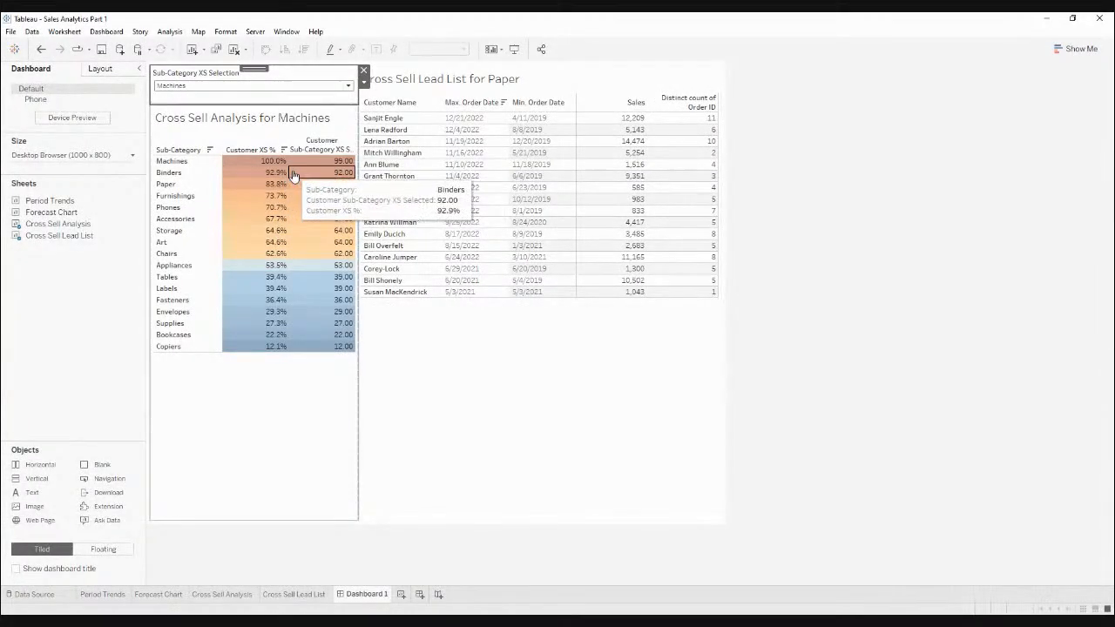
pyautogui.click(230, 177)
pyautogui.click(231, 174)
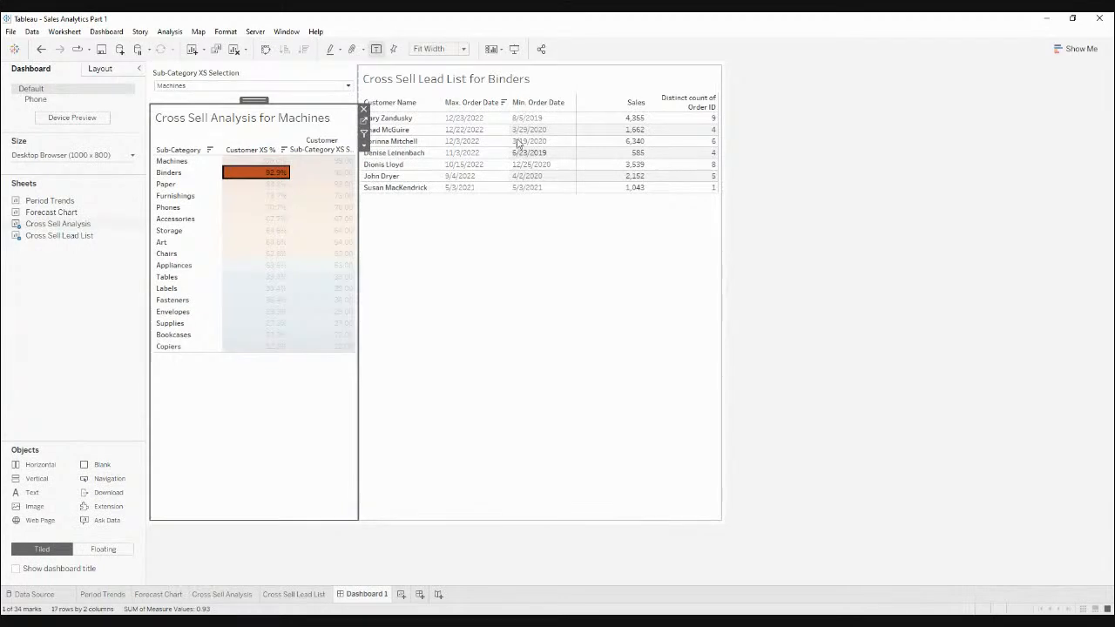
# Step: Set Sub-Category XS Selection to Binders, display the Paper leads and clear the table selection
pyautogui.click(261, 178)
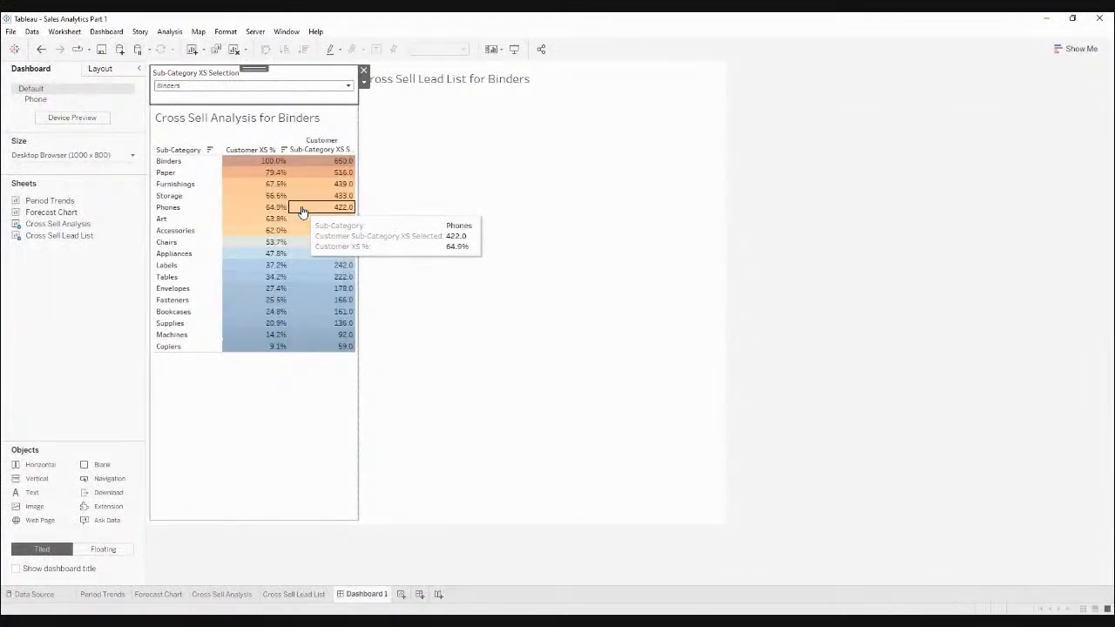
pyautogui.click(253, 174)
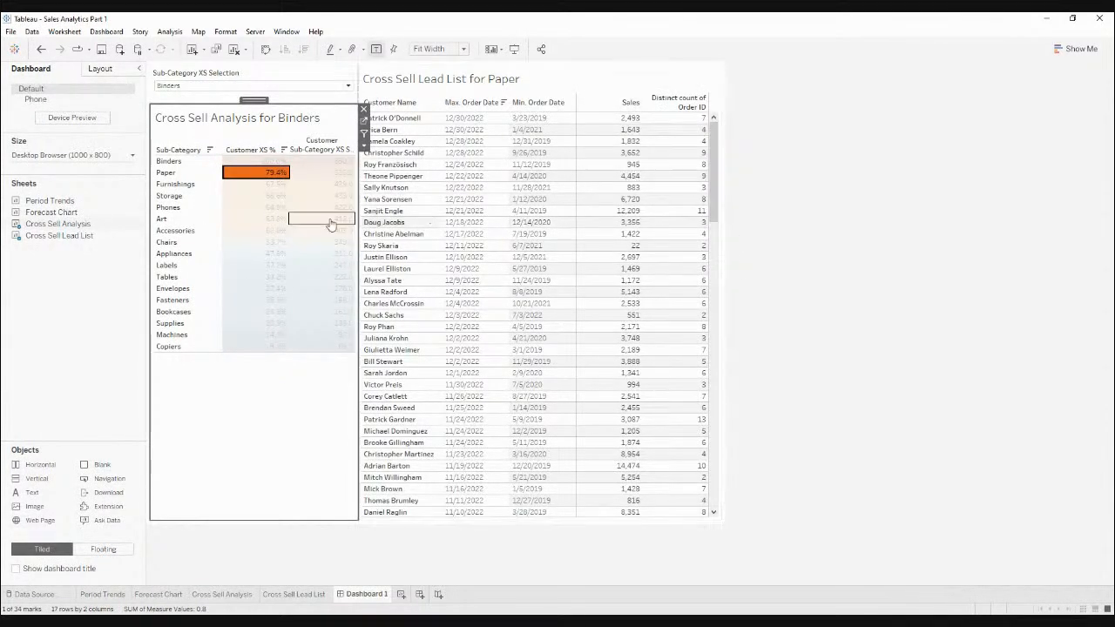
pyautogui.moveTo(720, 154)
pyautogui.mouseDown()
pyautogui.moveTo(710, 396)
pyautogui.moveTo(712, 145)
pyautogui.mouseUp()
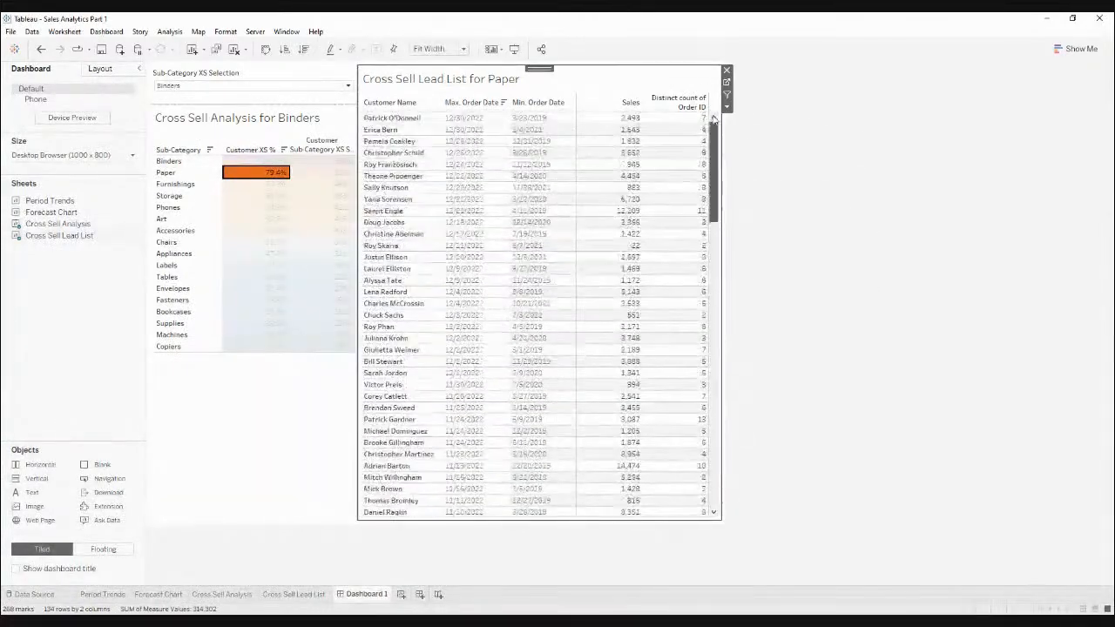
pyautogui.click(246, 173)
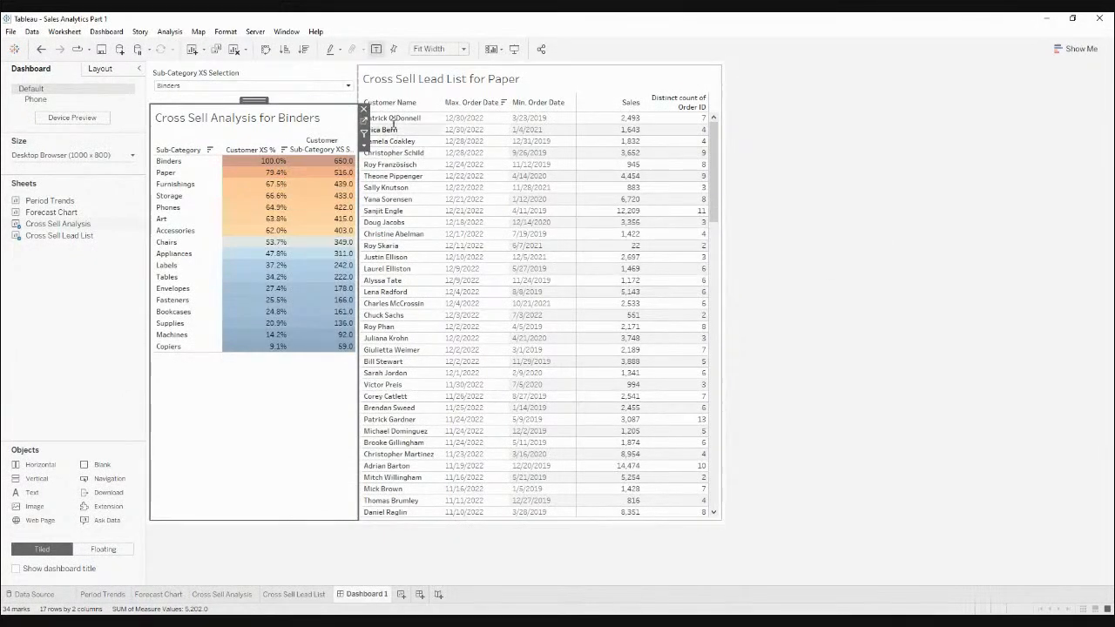